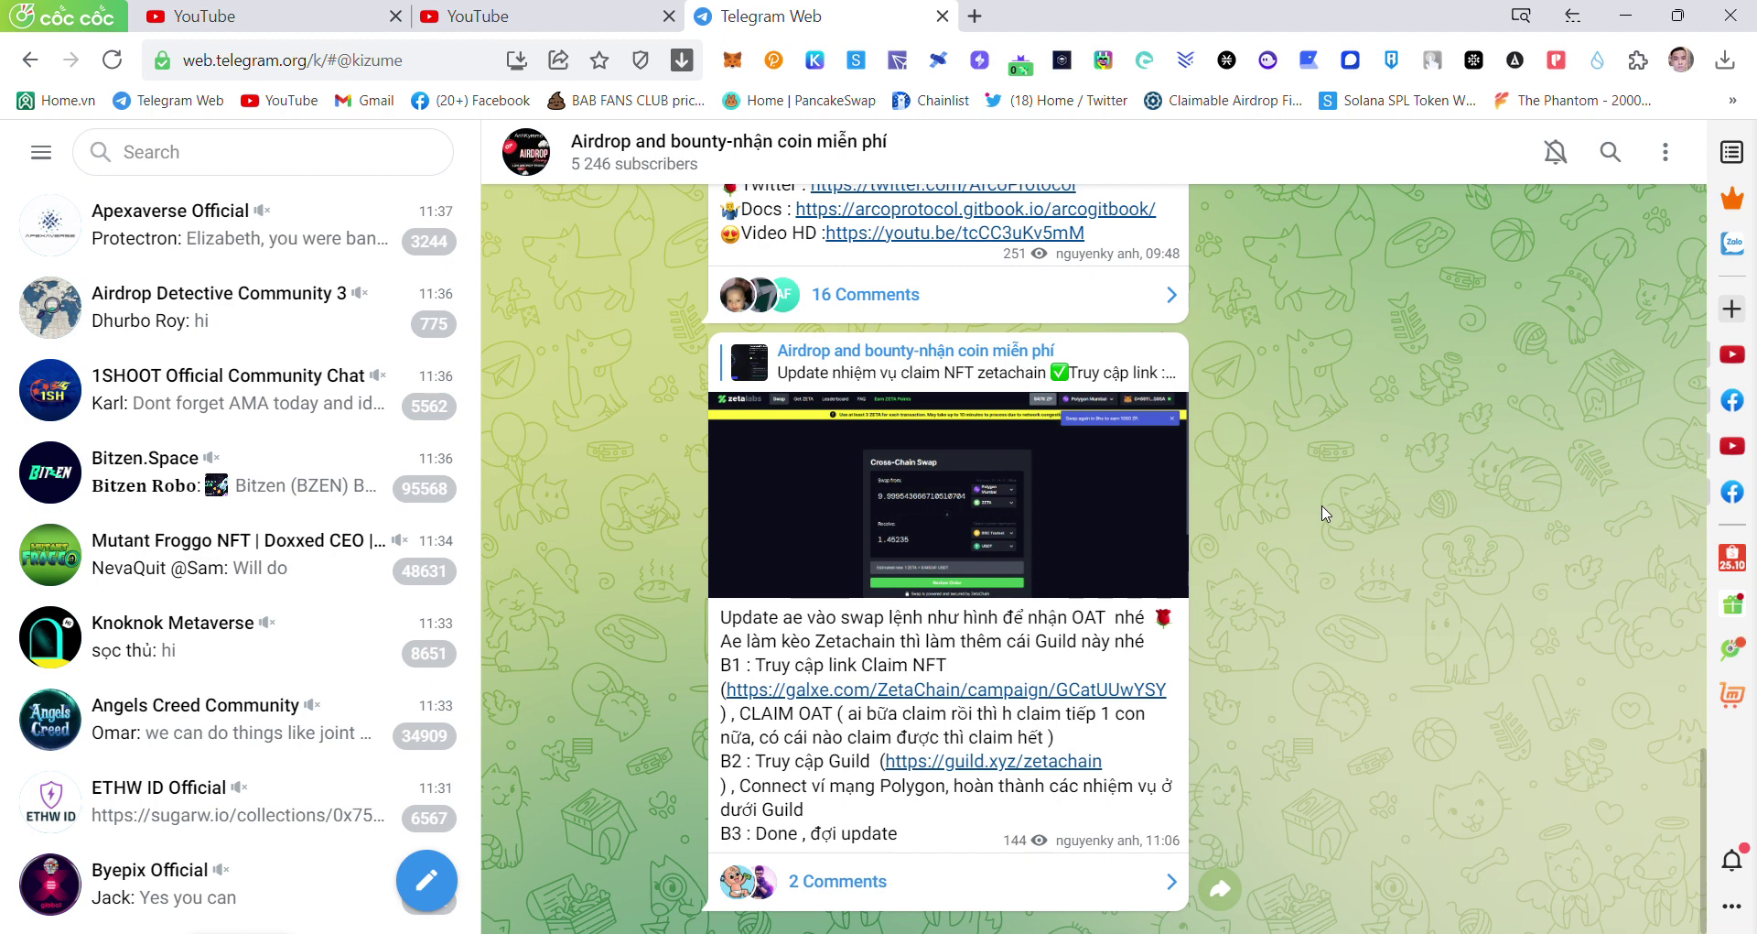
# - Trace the quoted Zetachain posts in the airdrop channel back to the original token guide and return to the newest post
pyautogui.click(892, 377)
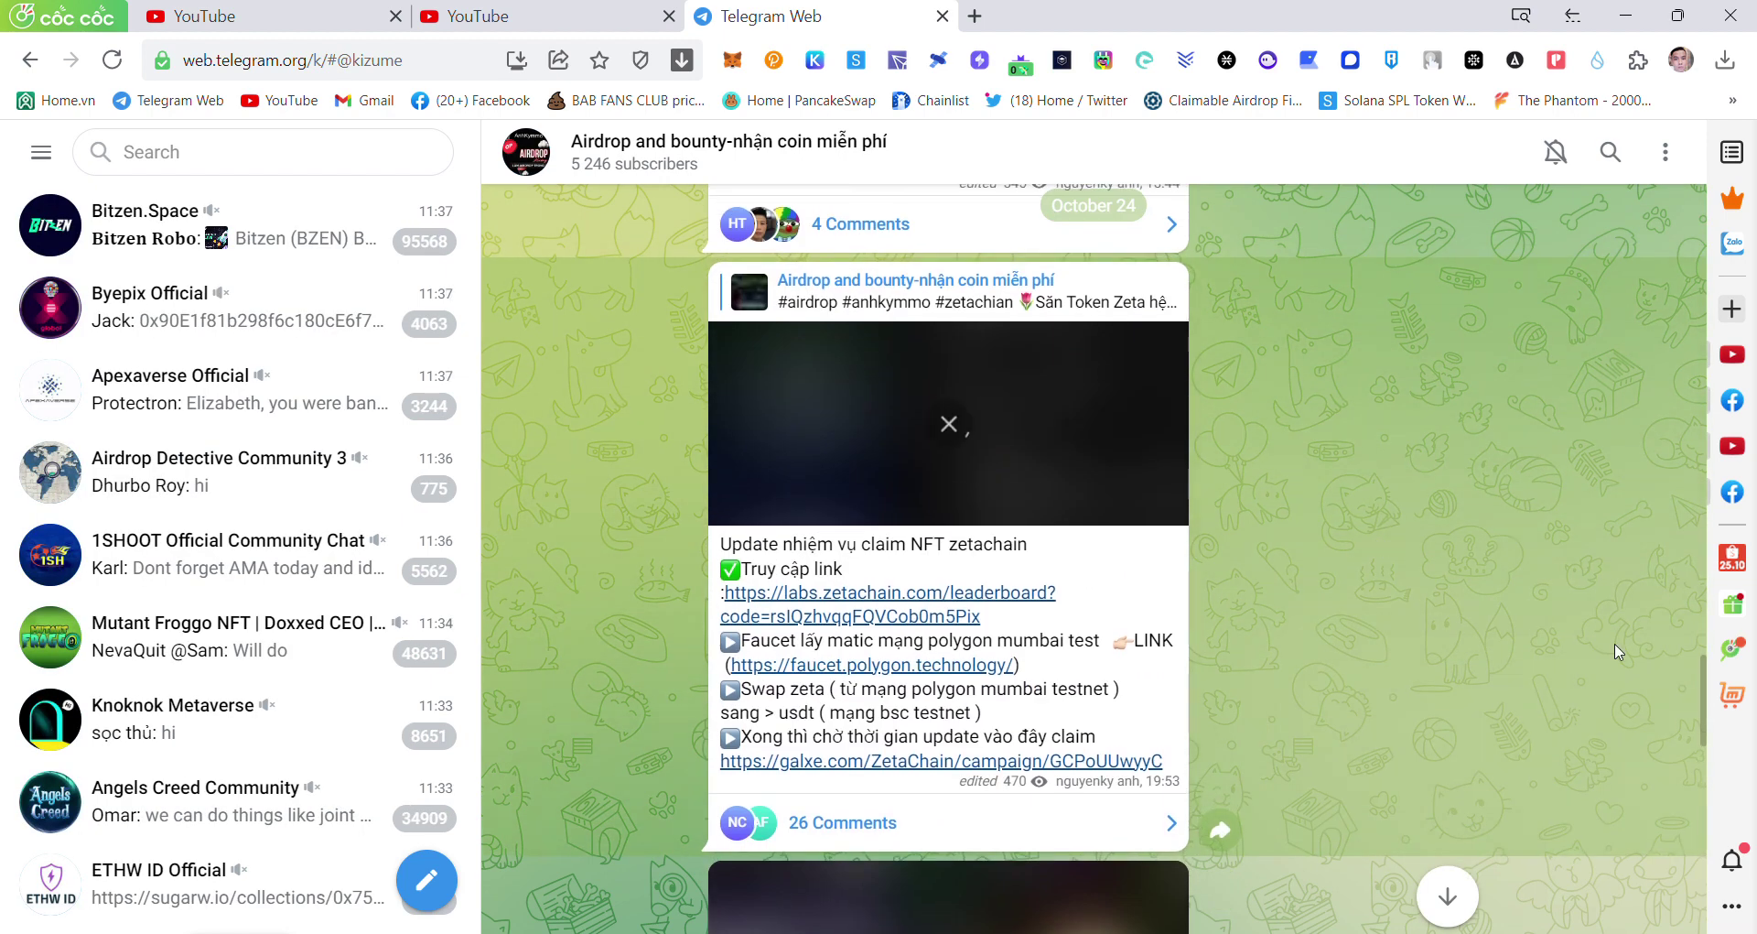
pyautogui.click(956, 298)
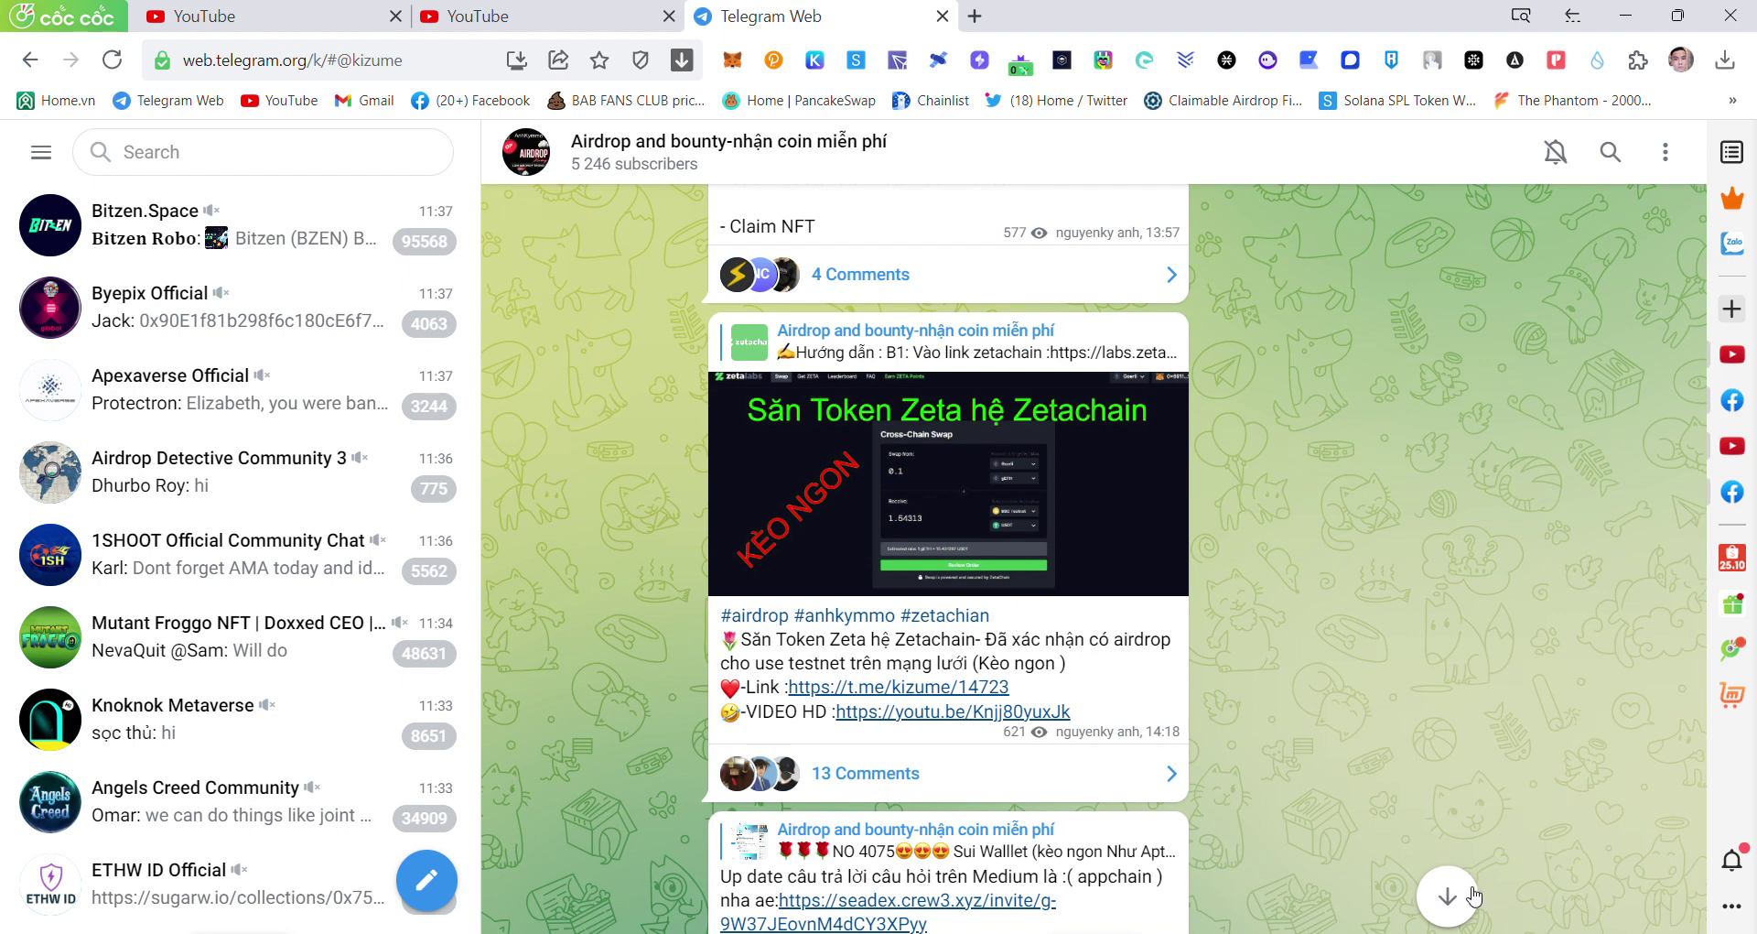
pyautogui.click(1448, 895)
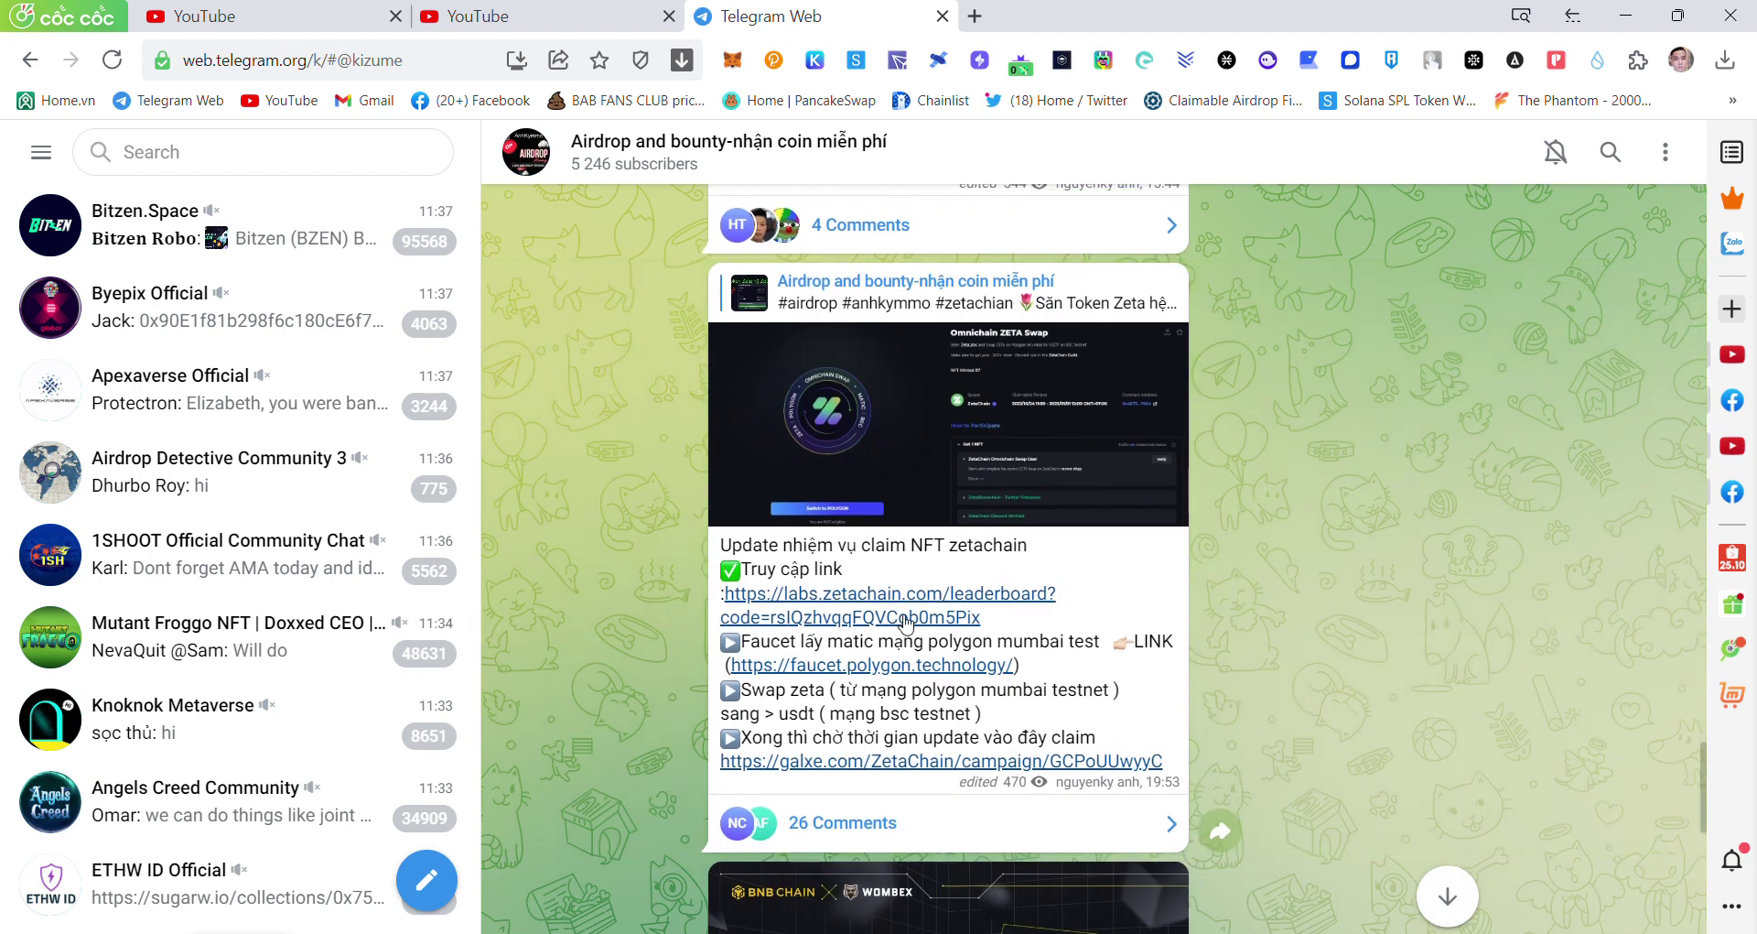
pyautogui.scroll(-8, 920, 618)
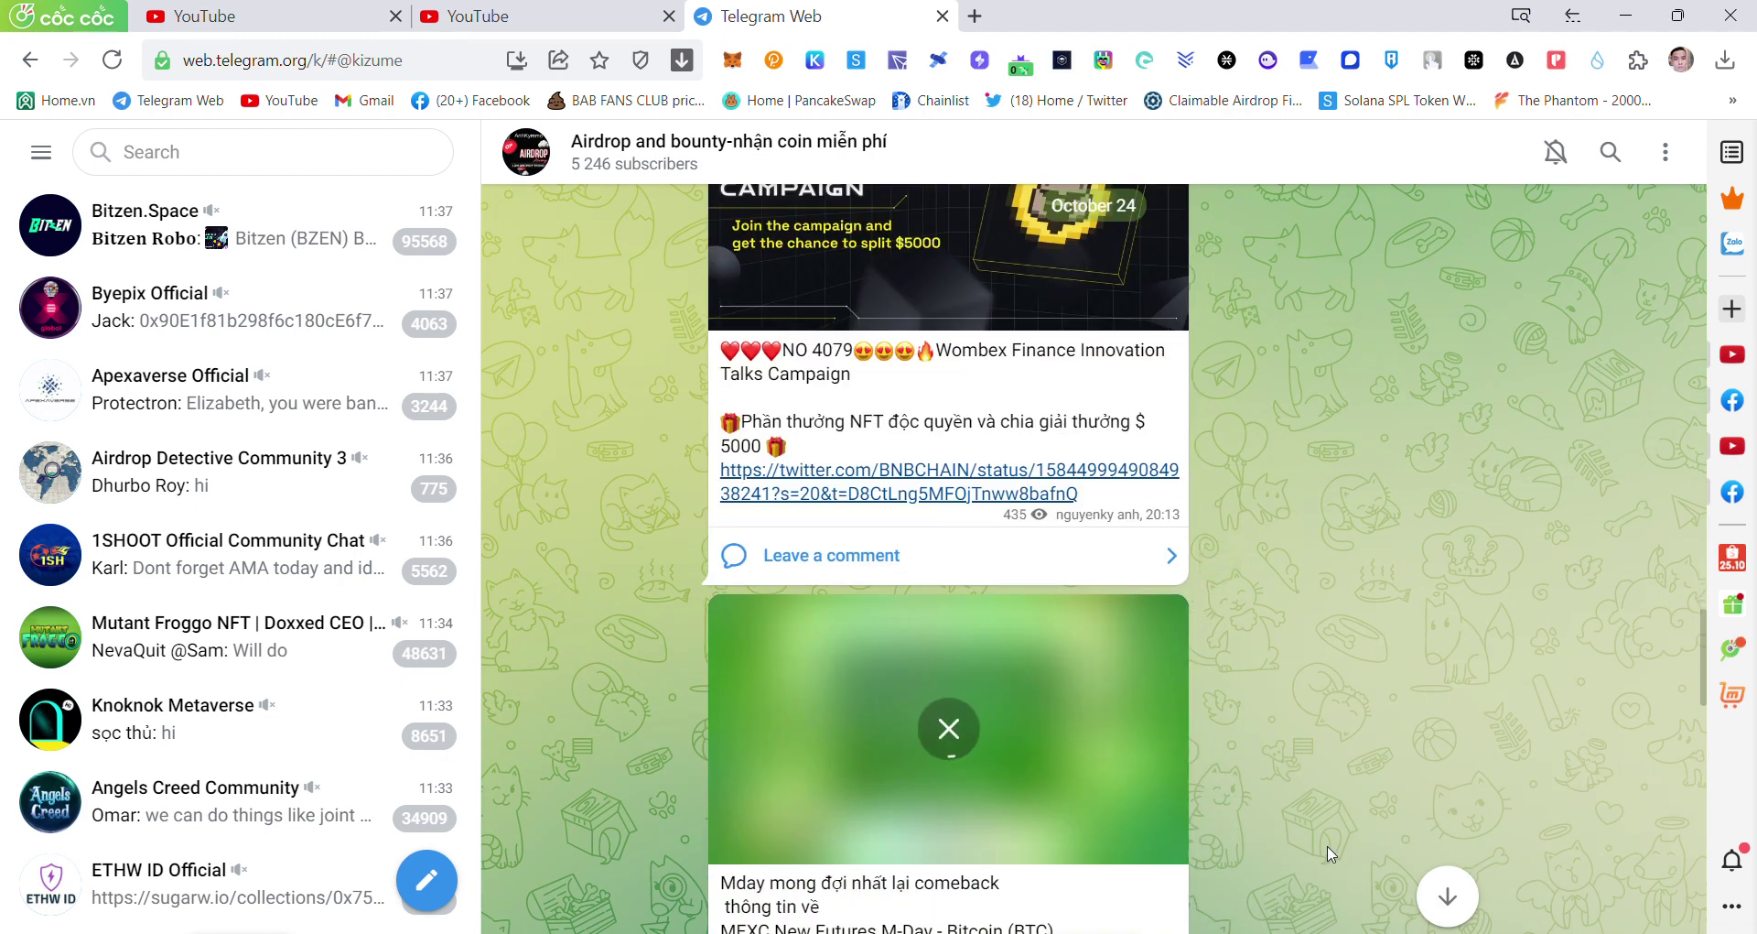
pyautogui.click(1449, 897)
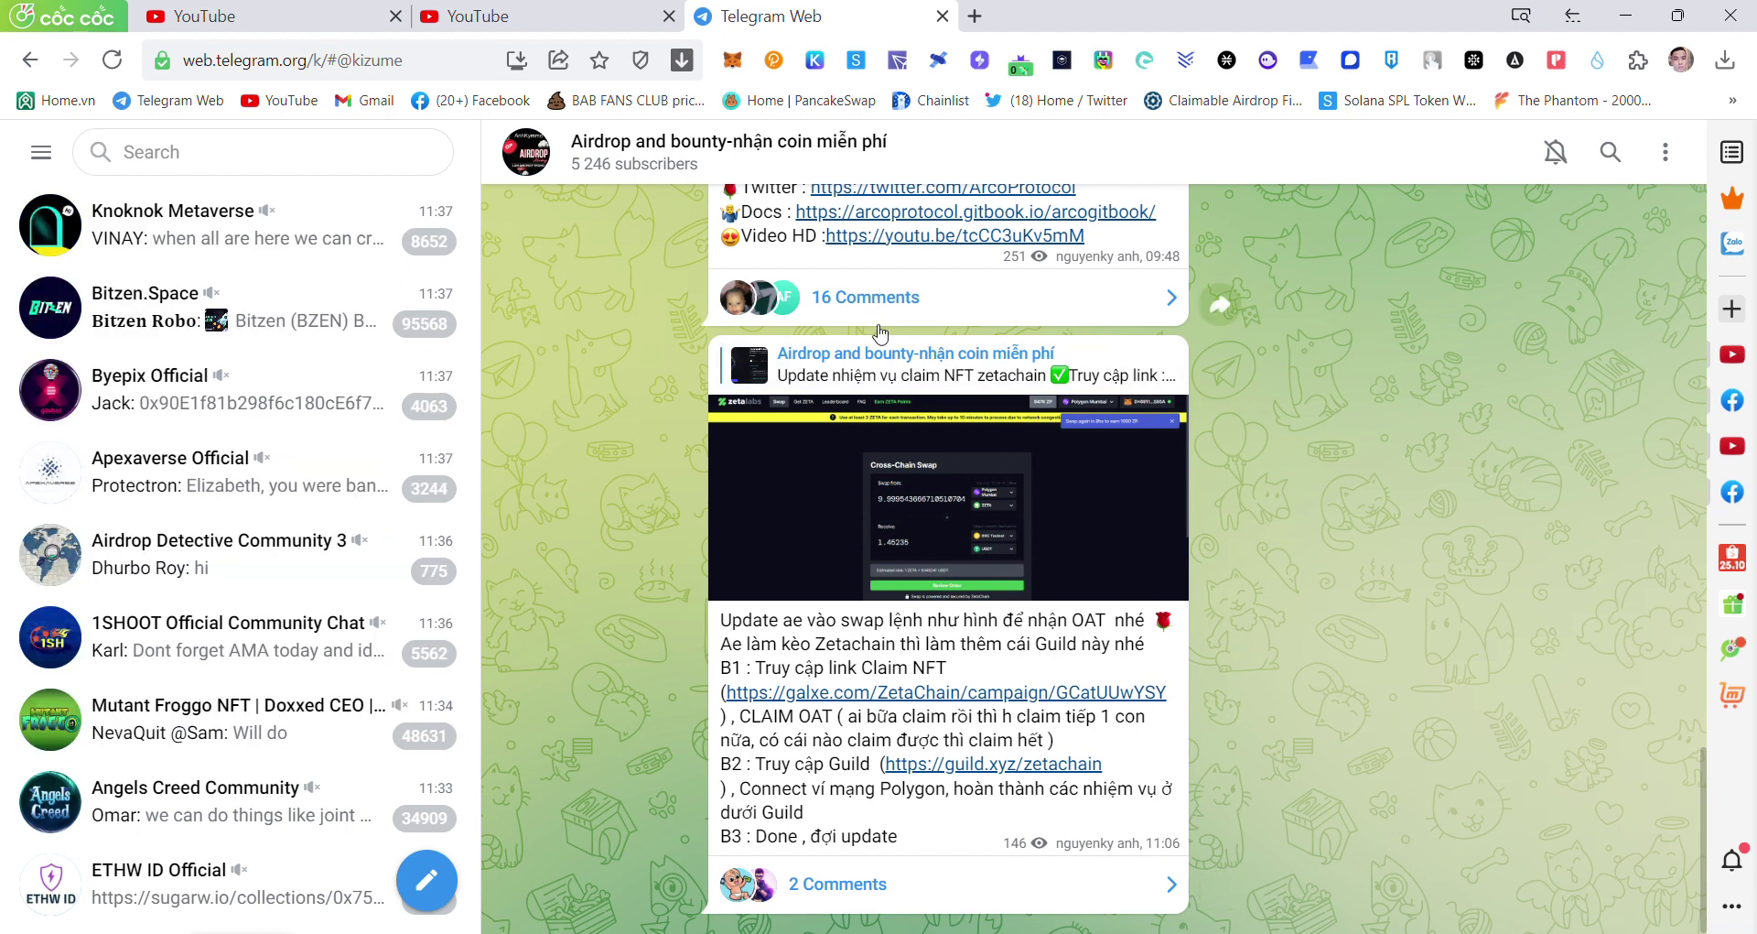
# - Open the ZetaLabs leaderboard from the quoted Zetachain NFT update post, confirm the wallet there and go to the Swap page
pyautogui.click(876, 375)
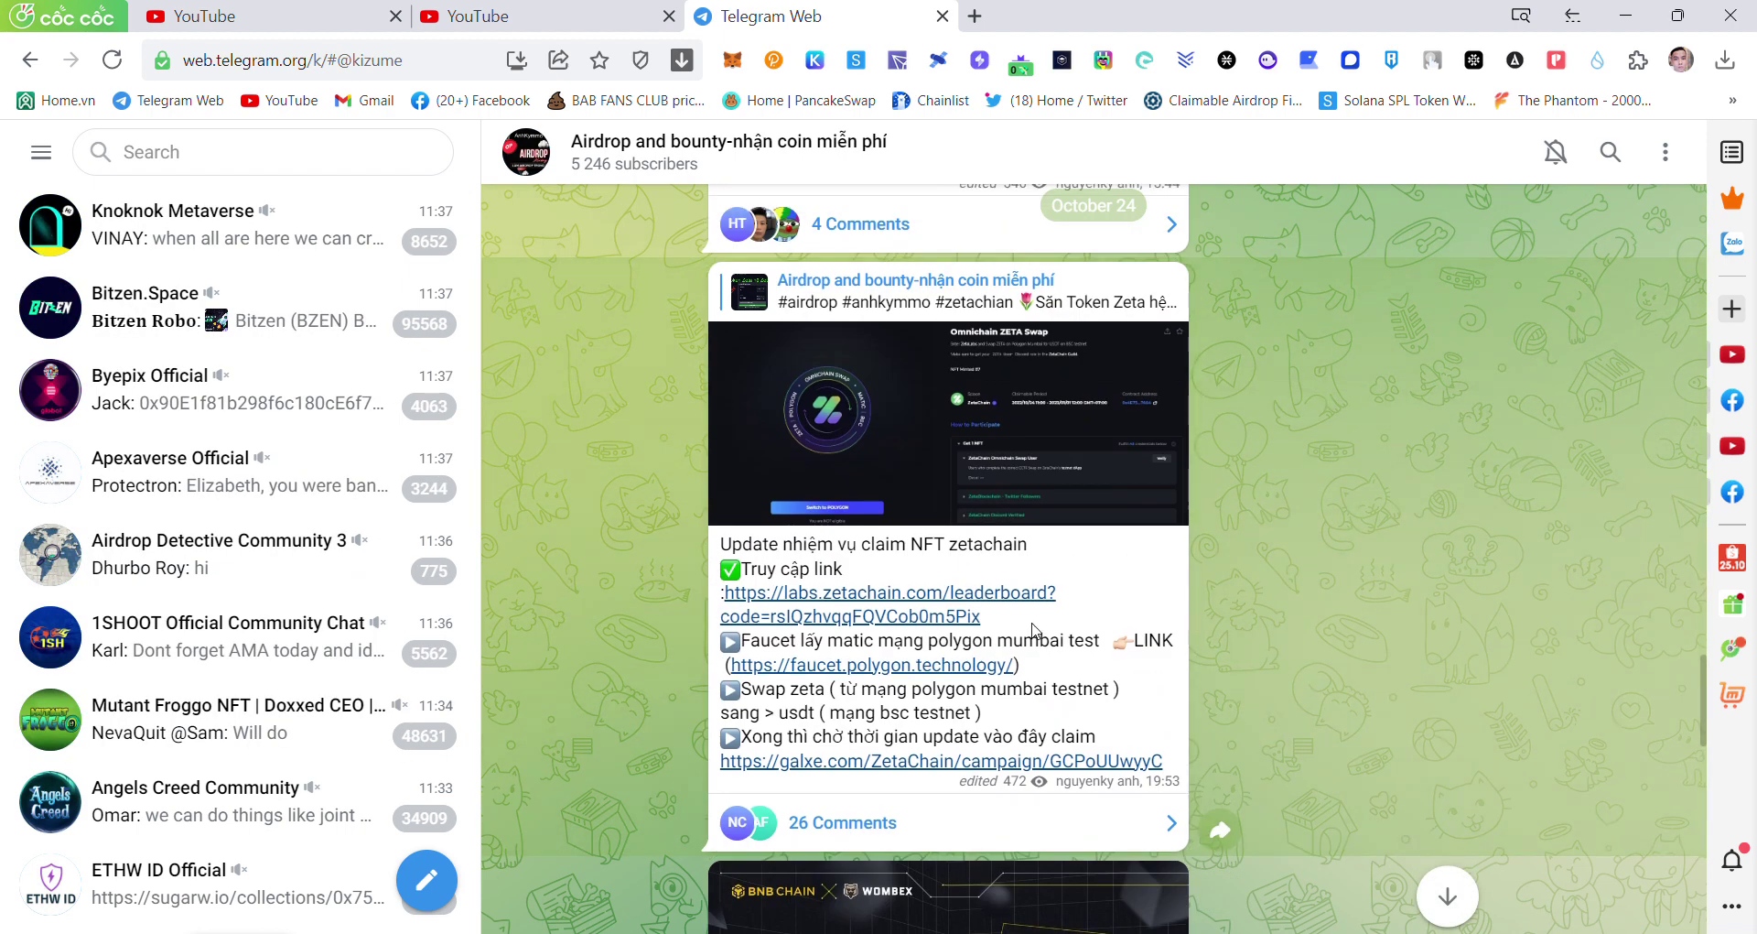
pyautogui.click(945, 593)
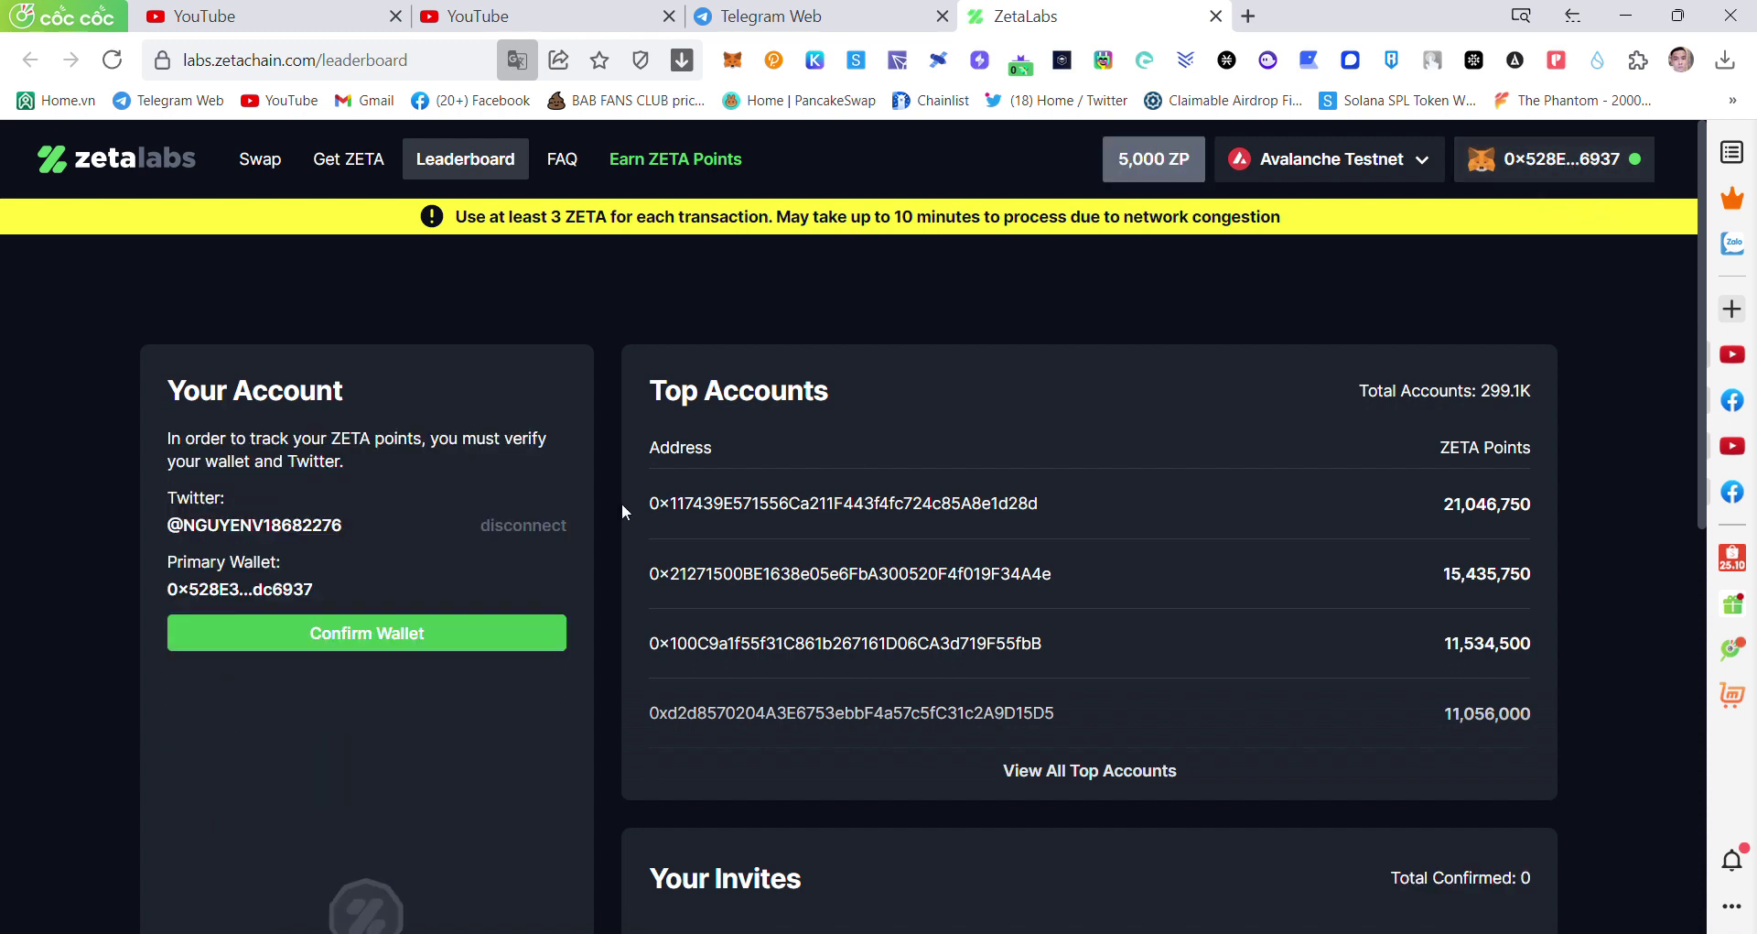
pyautogui.click(373, 635)
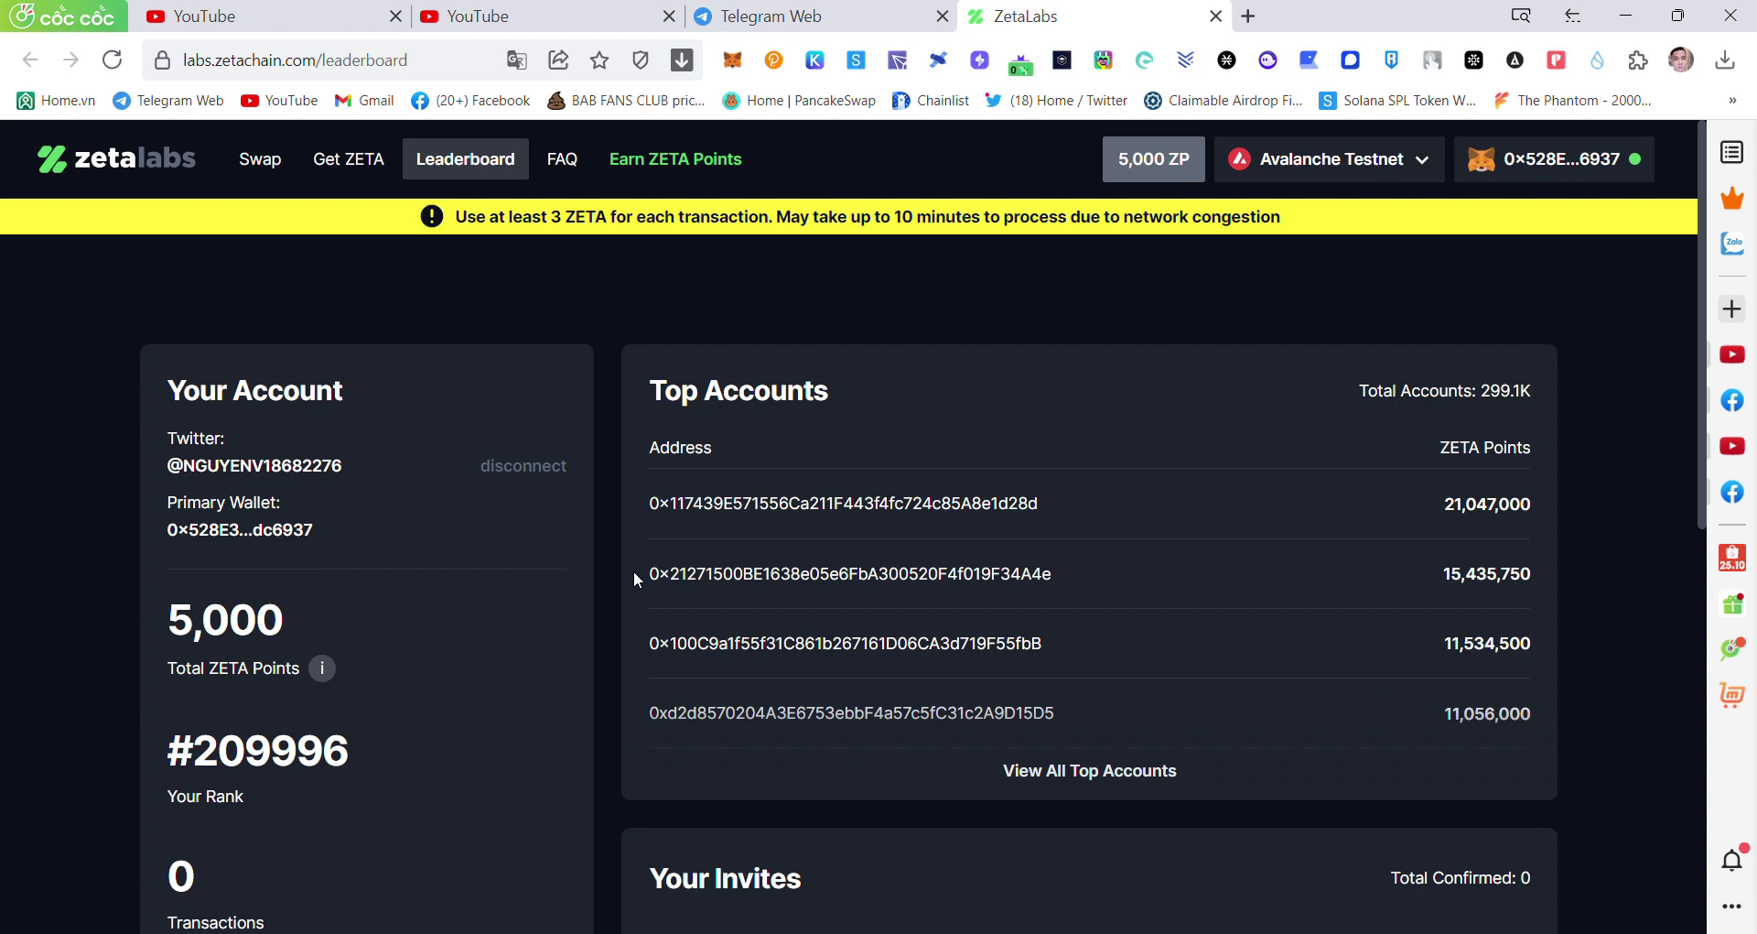
pyautogui.click(242, 163)
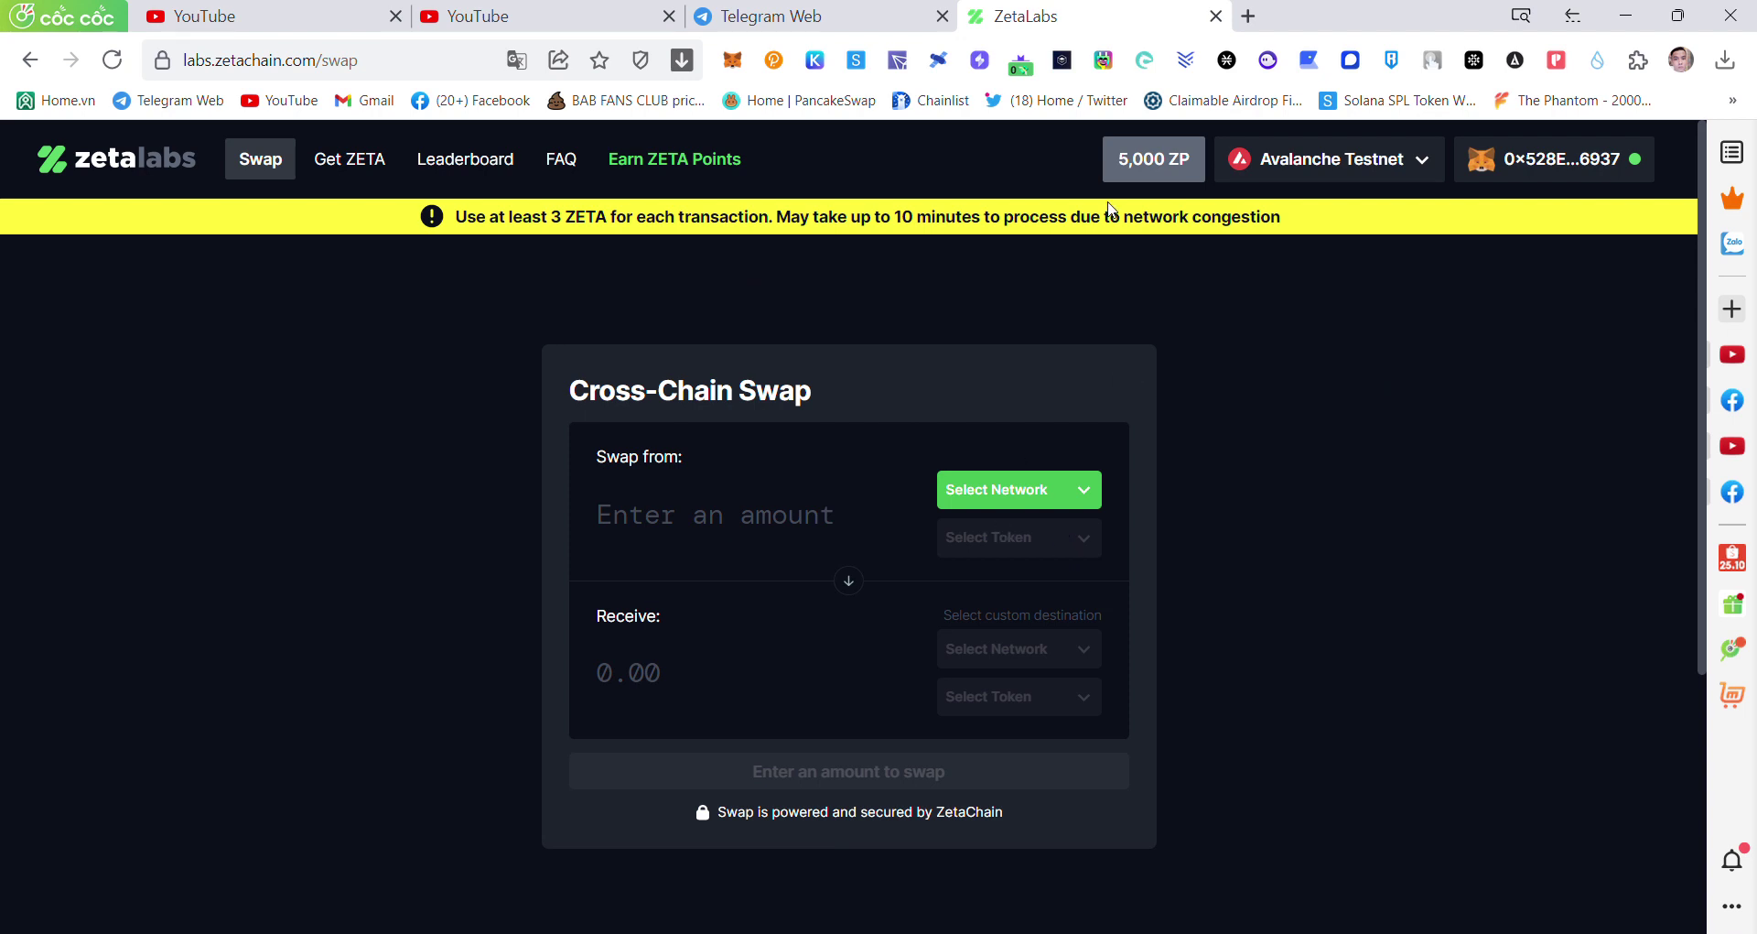
# - Open the Omnichain ZETA Swap campaign on Galxe from the Telegram post and switch its network to Polygon
pyautogui.moveTo(1131, 181)
pyautogui.click(879, 15)
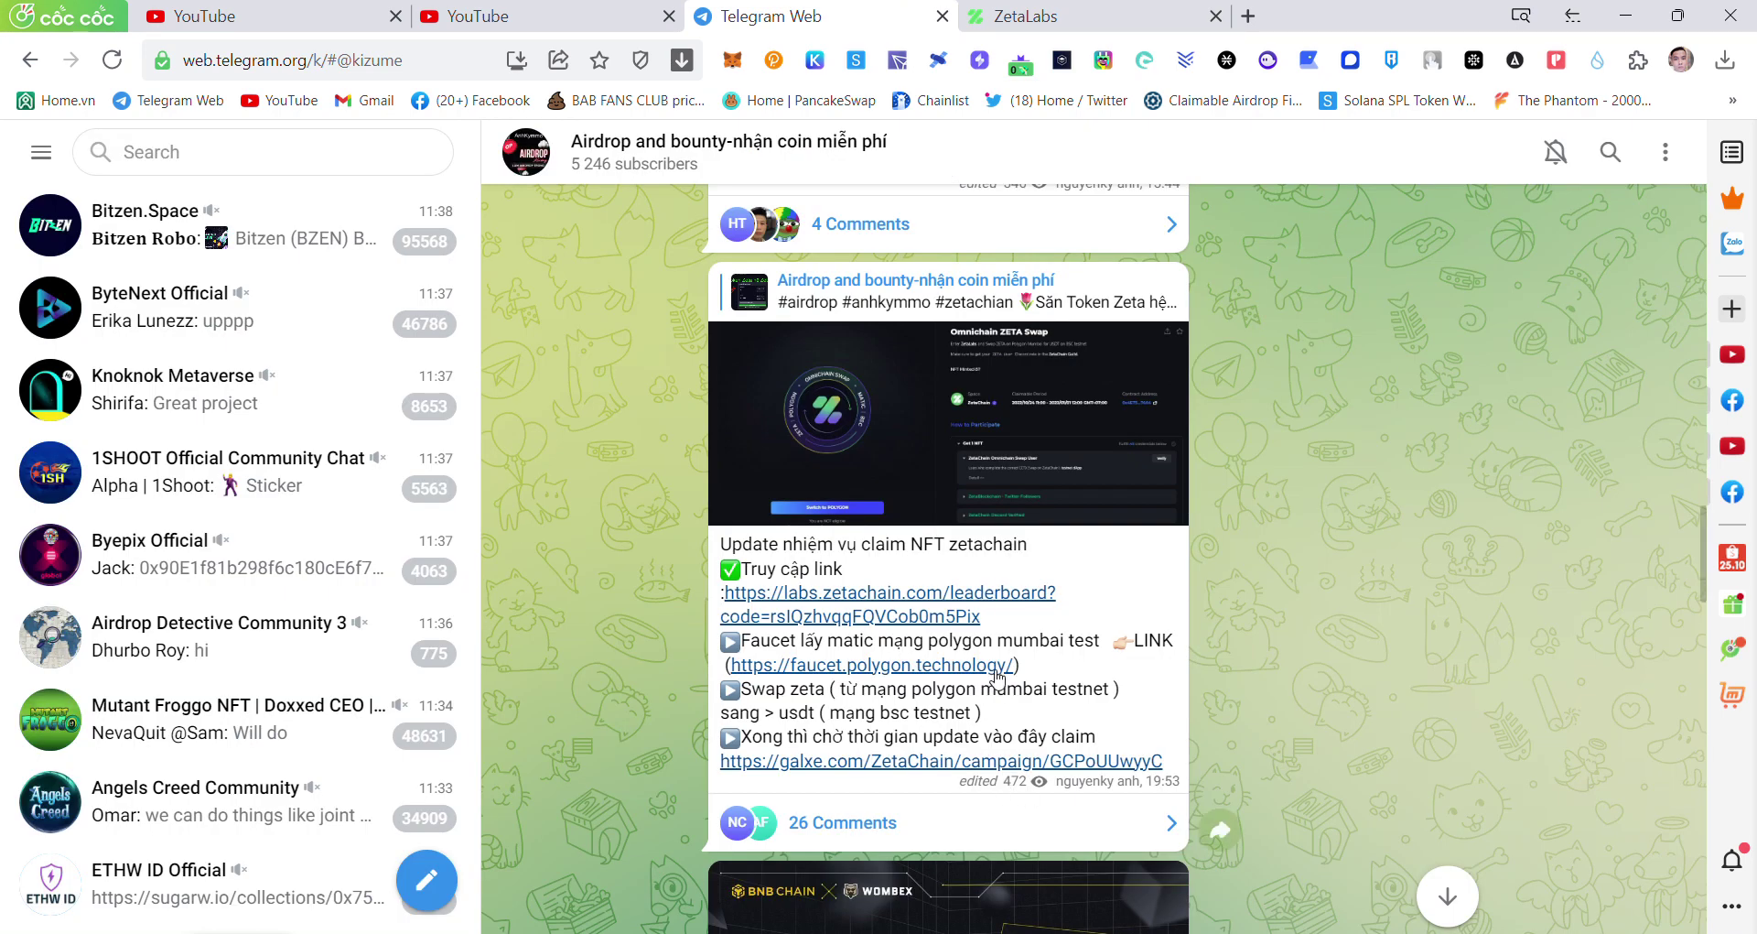
pyautogui.click(919, 760)
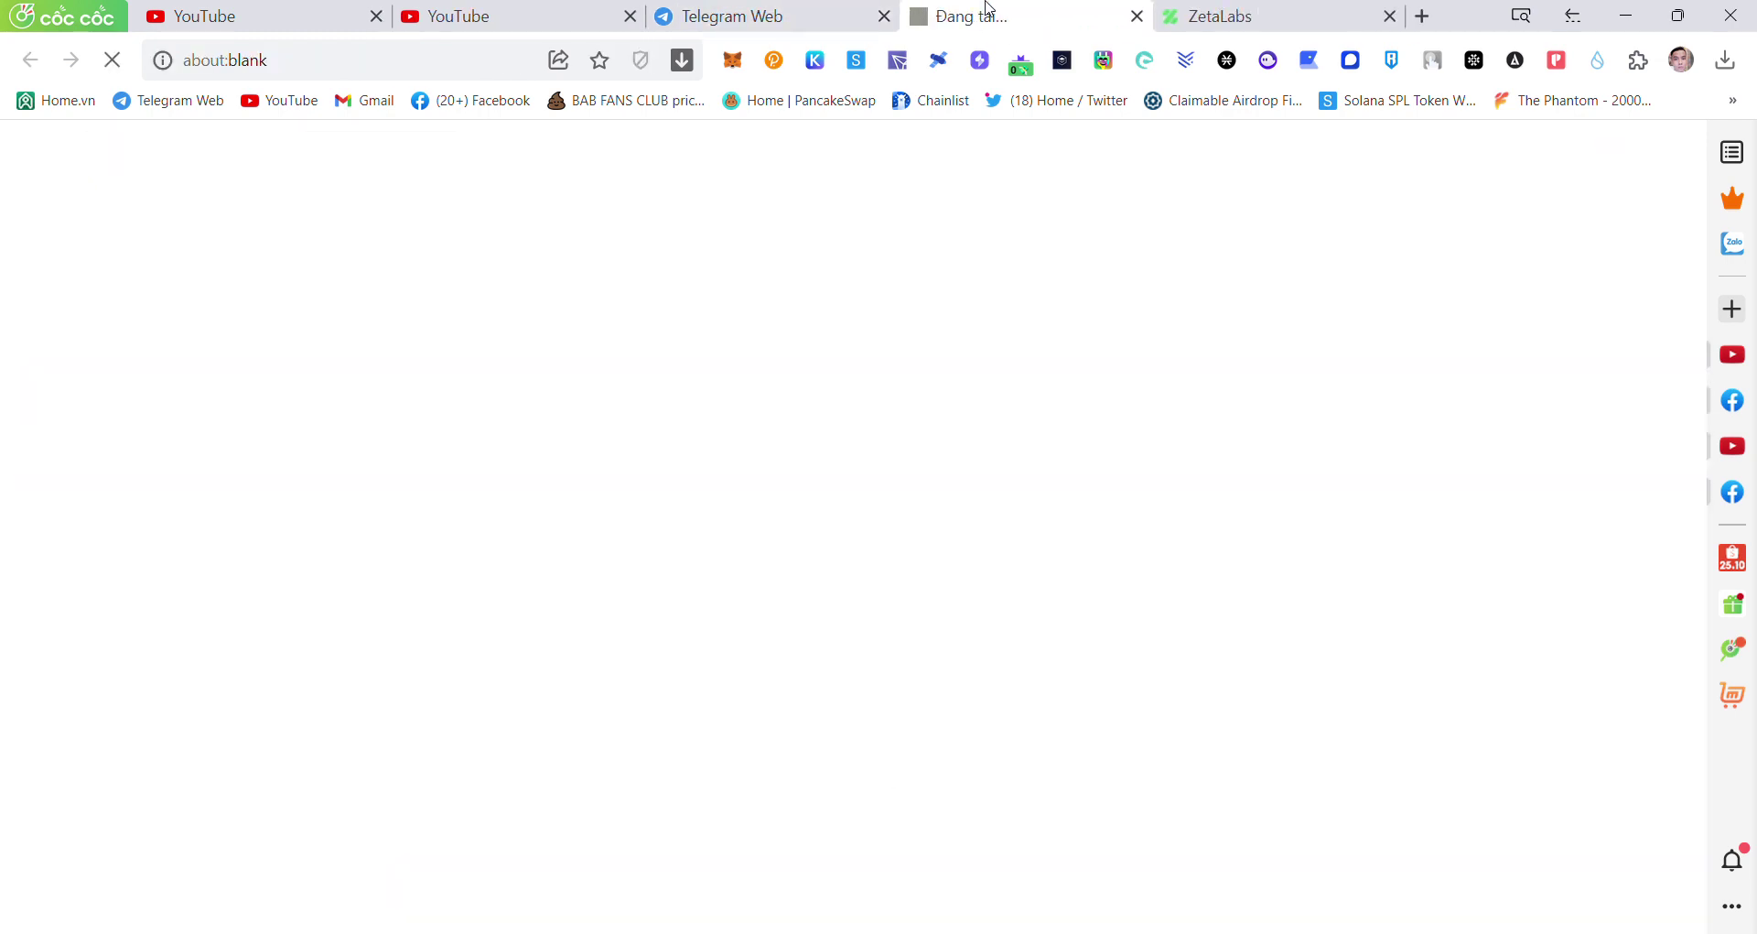
pyautogui.moveTo(990, 7); pyautogui.dragTo(1210, 8)
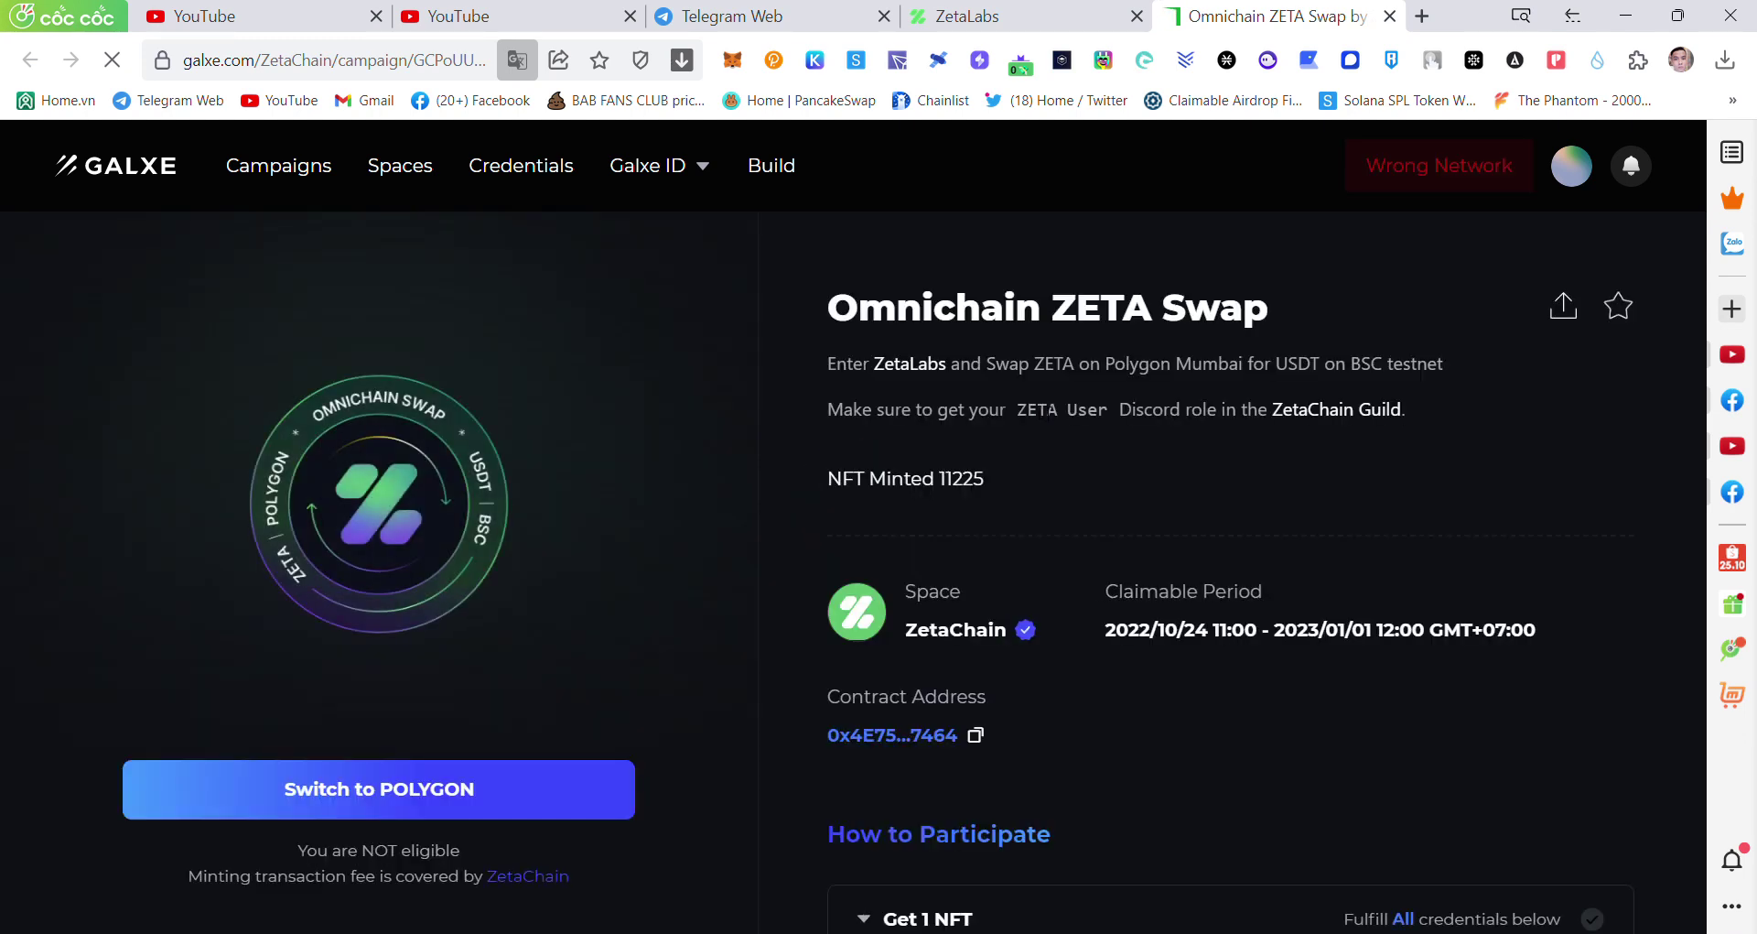
pyautogui.scroll(-4, 528, 803)
pyautogui.click(528, 803)
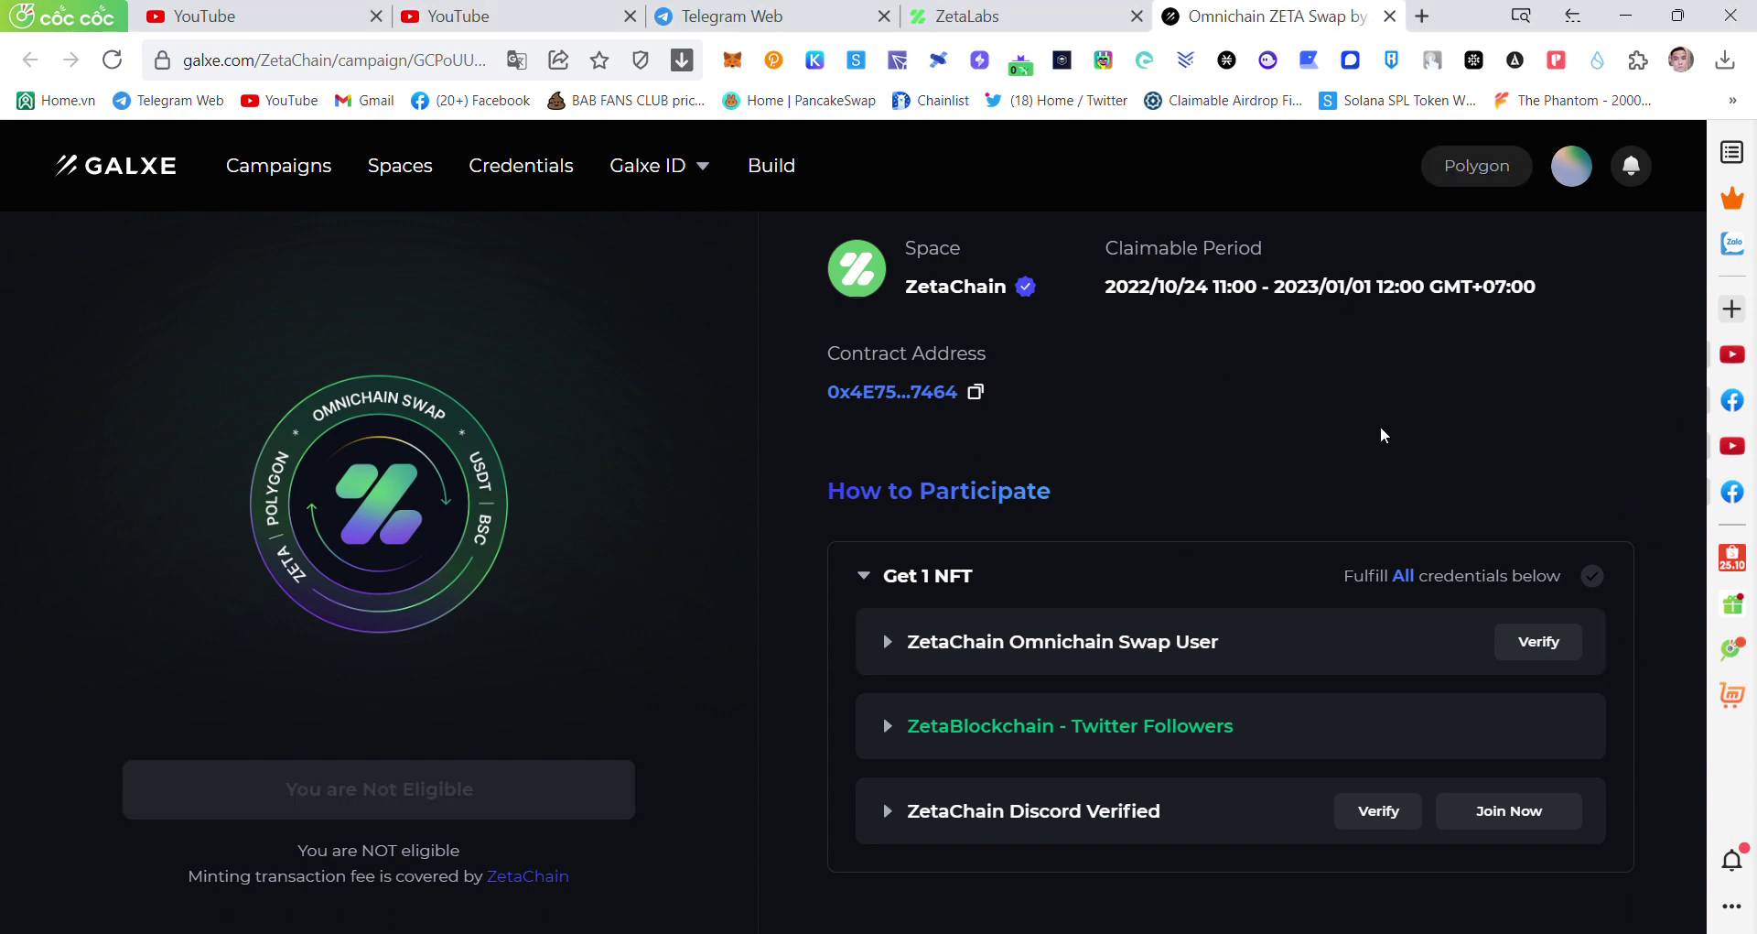
# - Verify the ZetaChain Discord Verified and ZetaChain Omnichain Swap User credentials, then collapse the Get 1 NFT section
pyautogui.scroll(-1, 1404, 678)
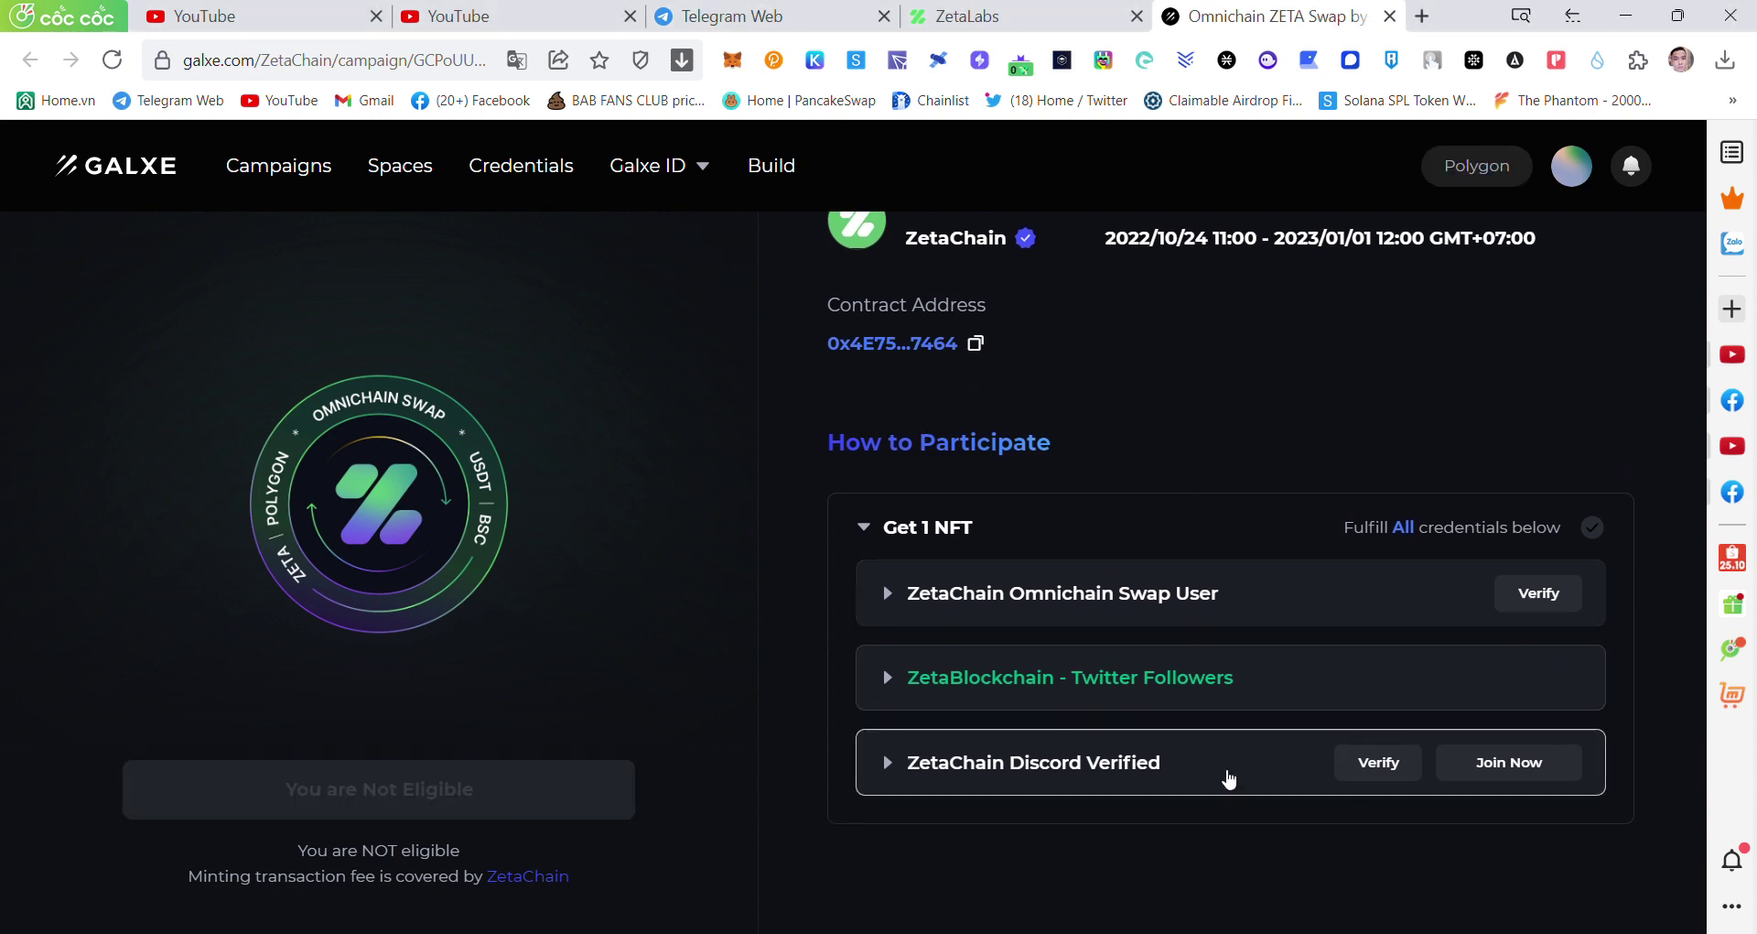
pyautogui.click(1378, 769)
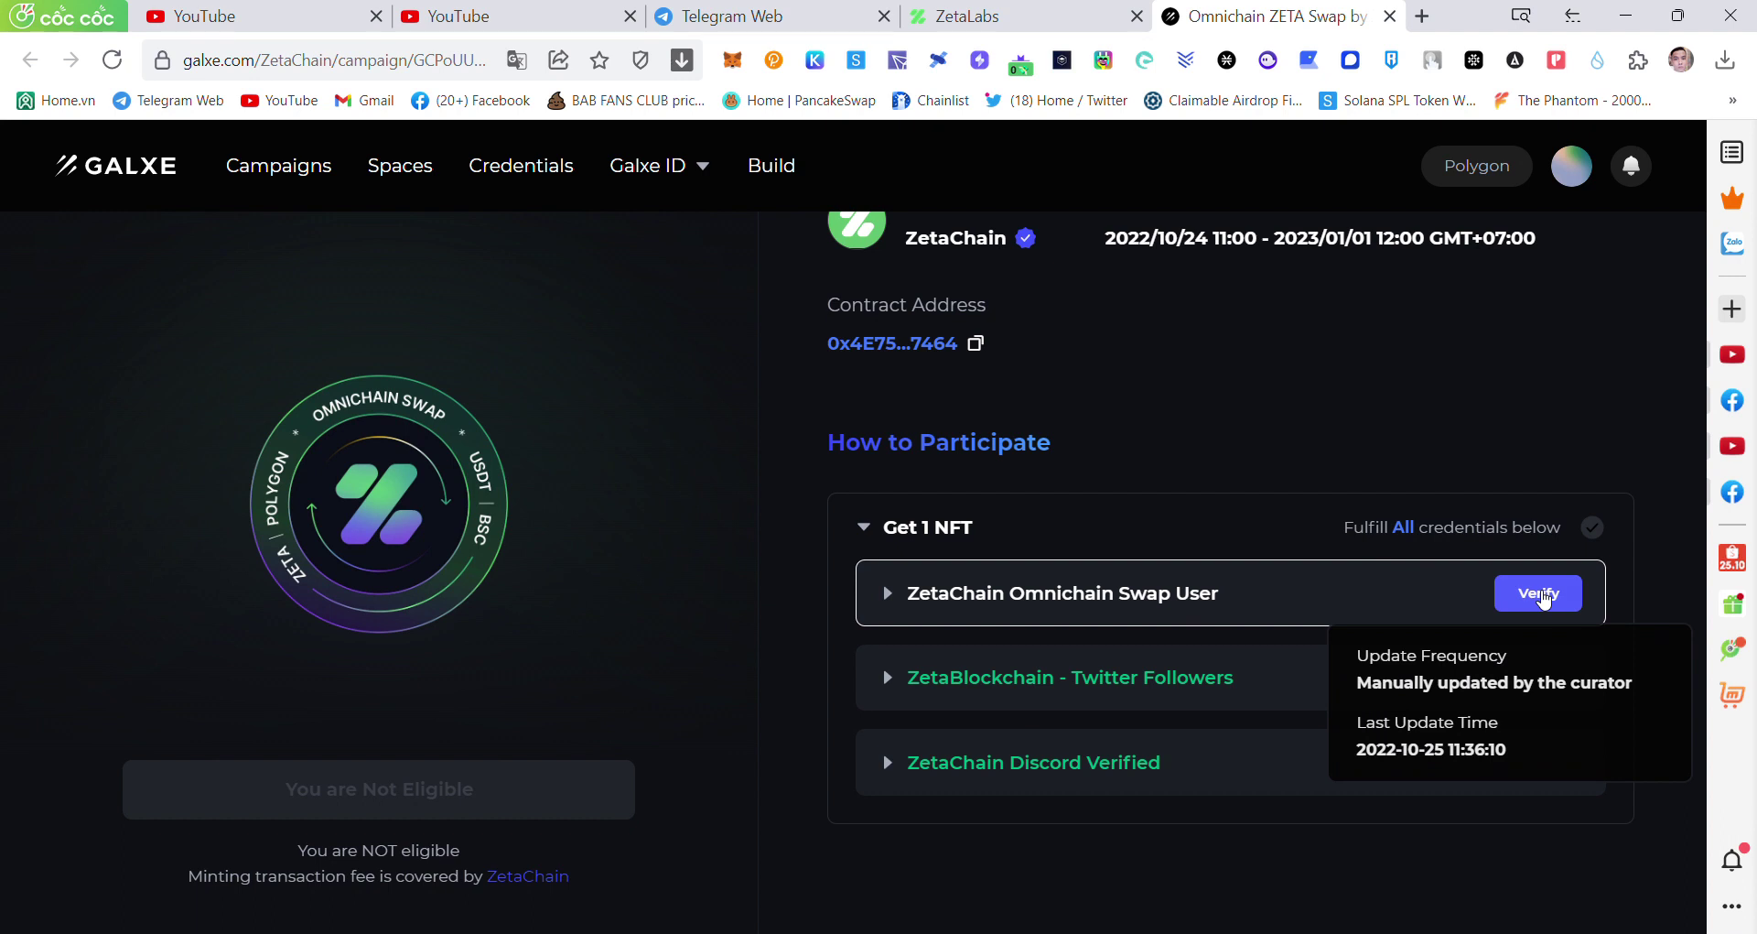
pyautogui.click(1541, 595)
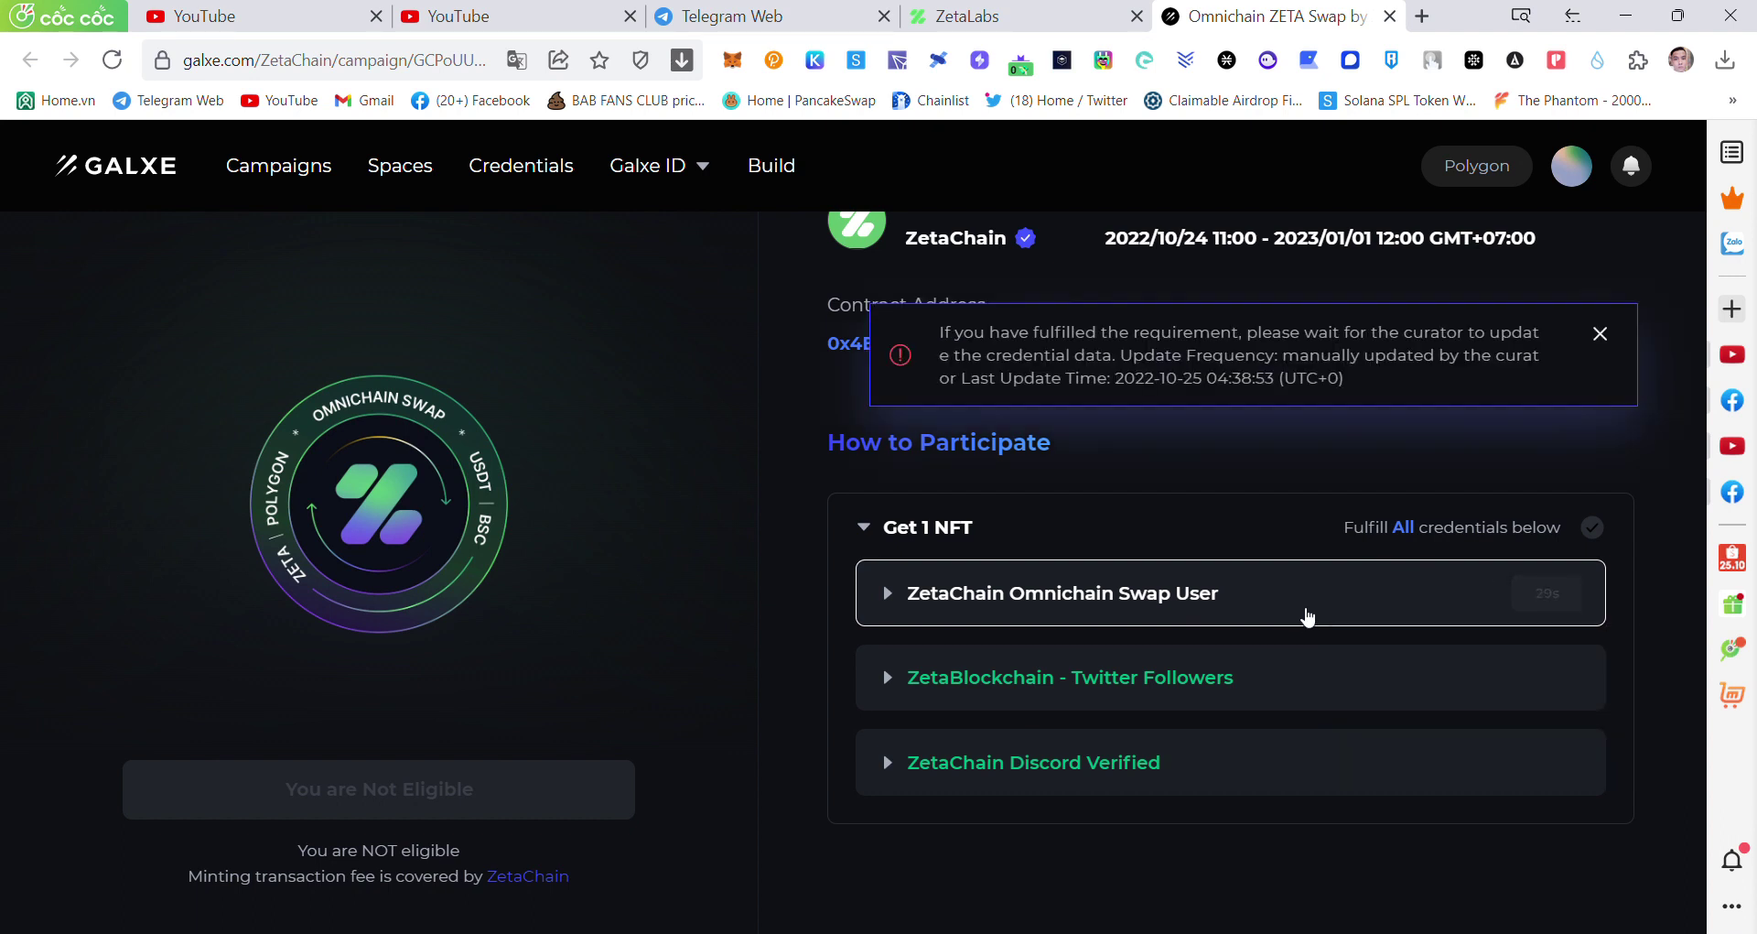
pyautogui.click(1181, 517)
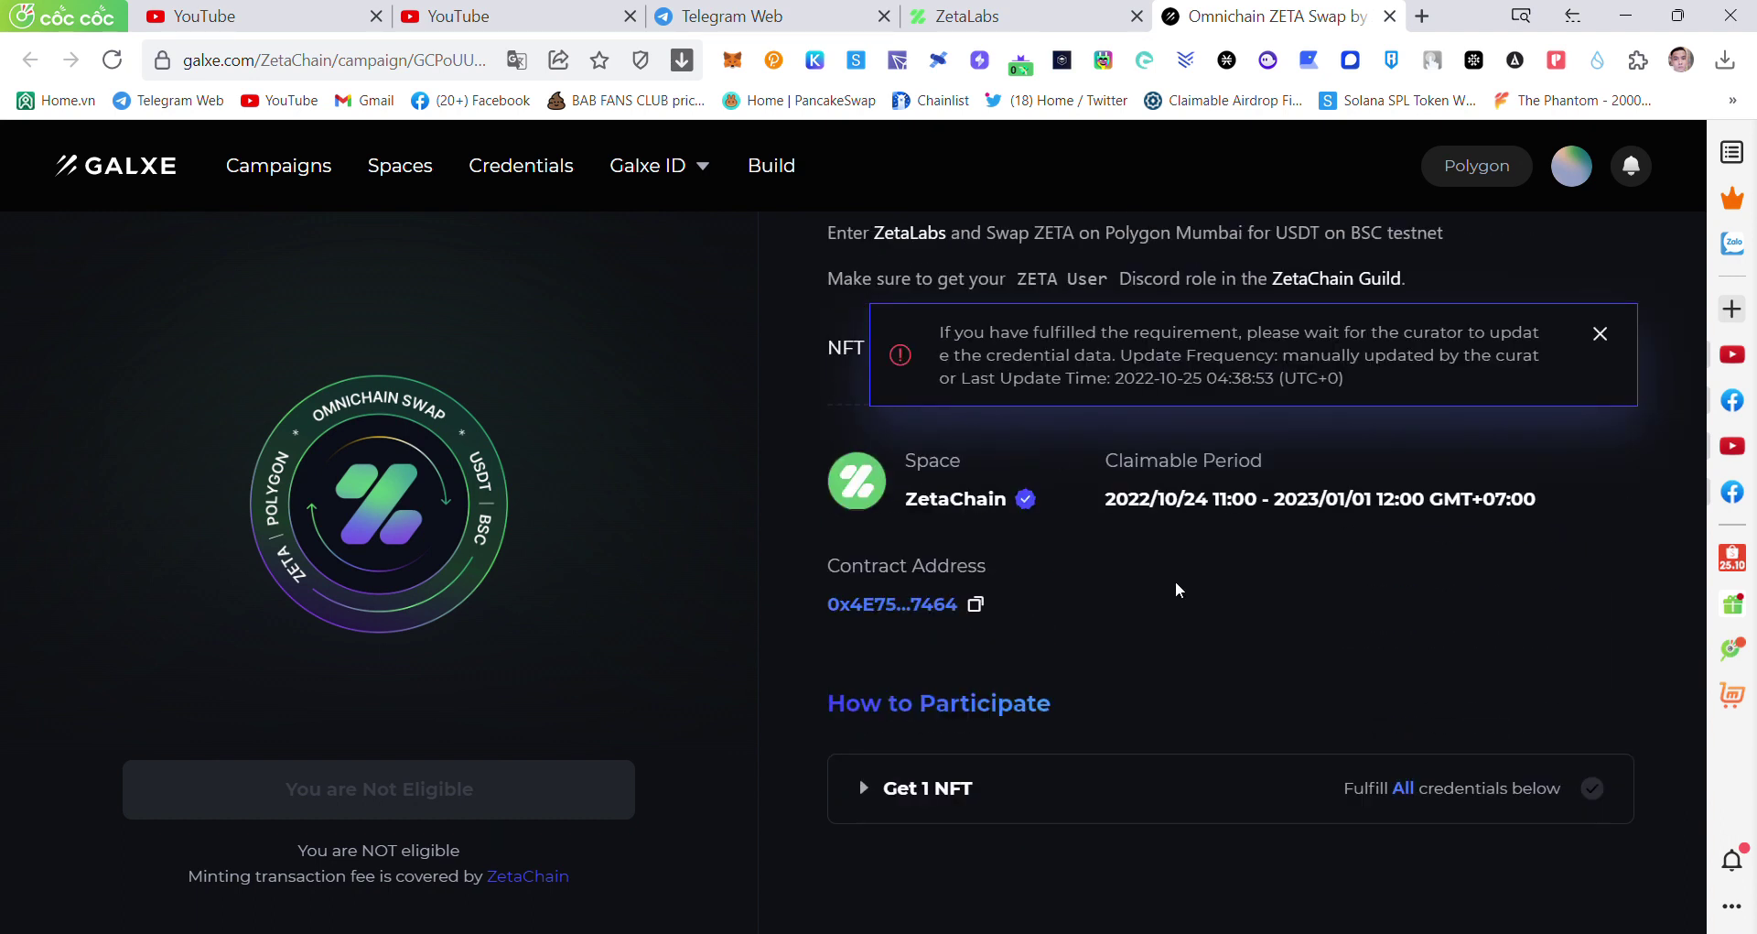
# - Return to the newest Zetachain post in Telegram and open its Galxe campaign link for Mission Bring ZETA Home
pyautogui.click(1026, 11)
pyautogui.hotkey('ctrl', 'shift', 'Tab')
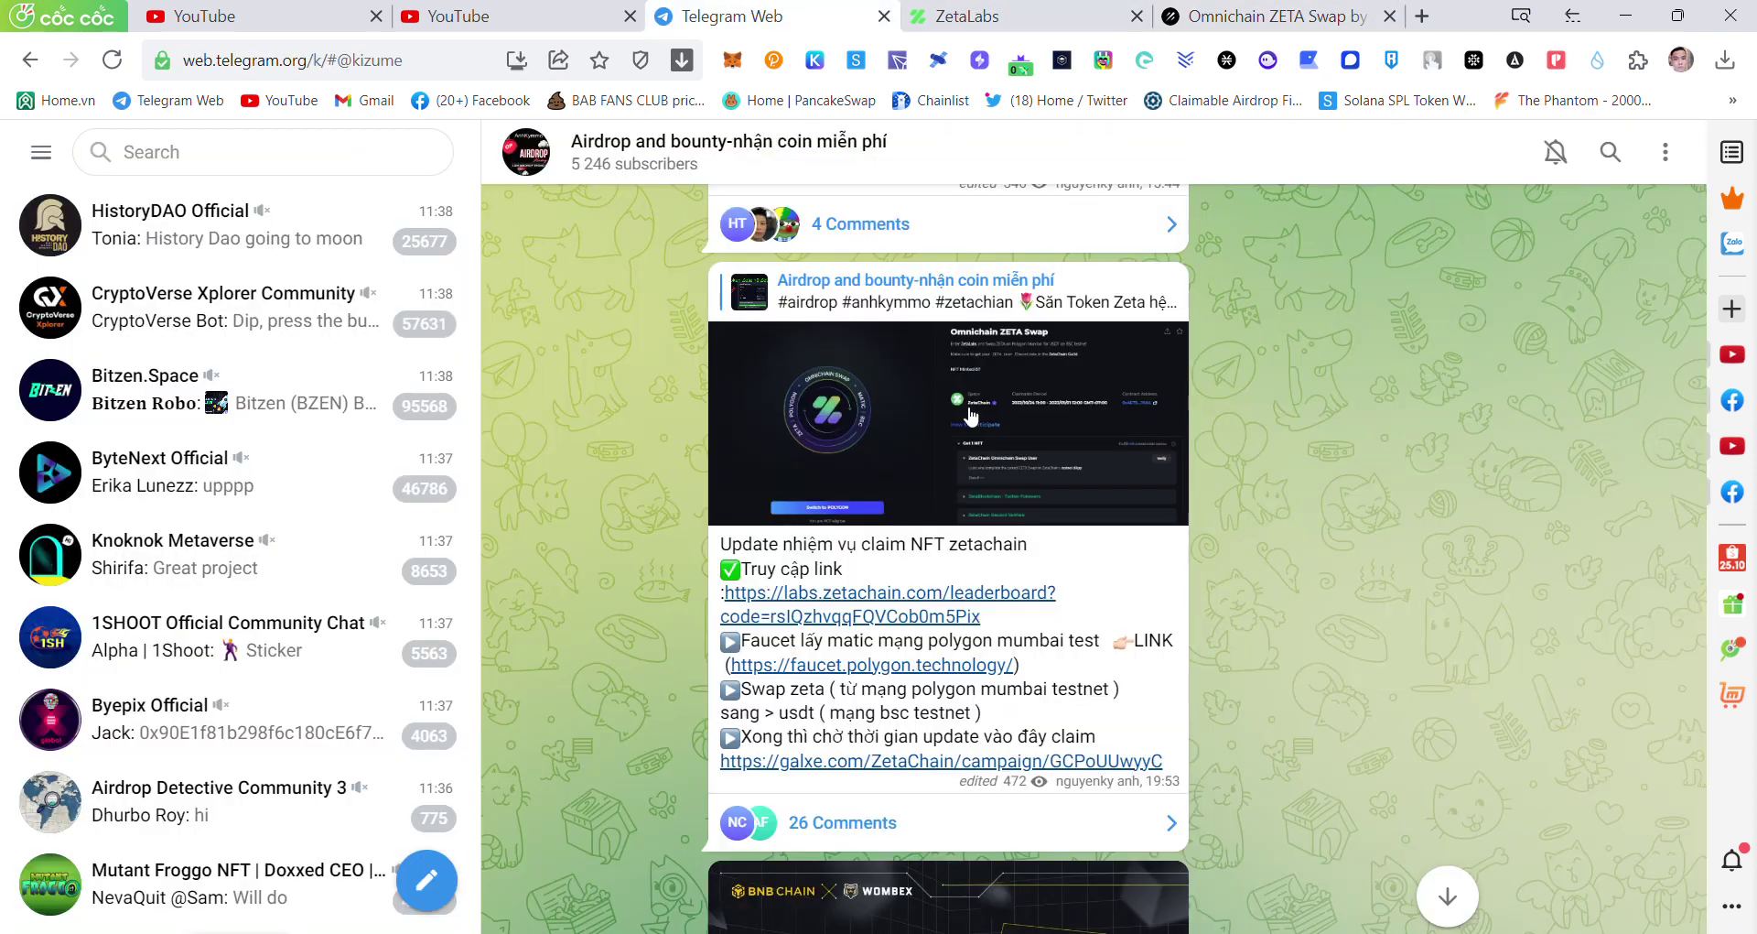
pyautogui.click(1447, 896)
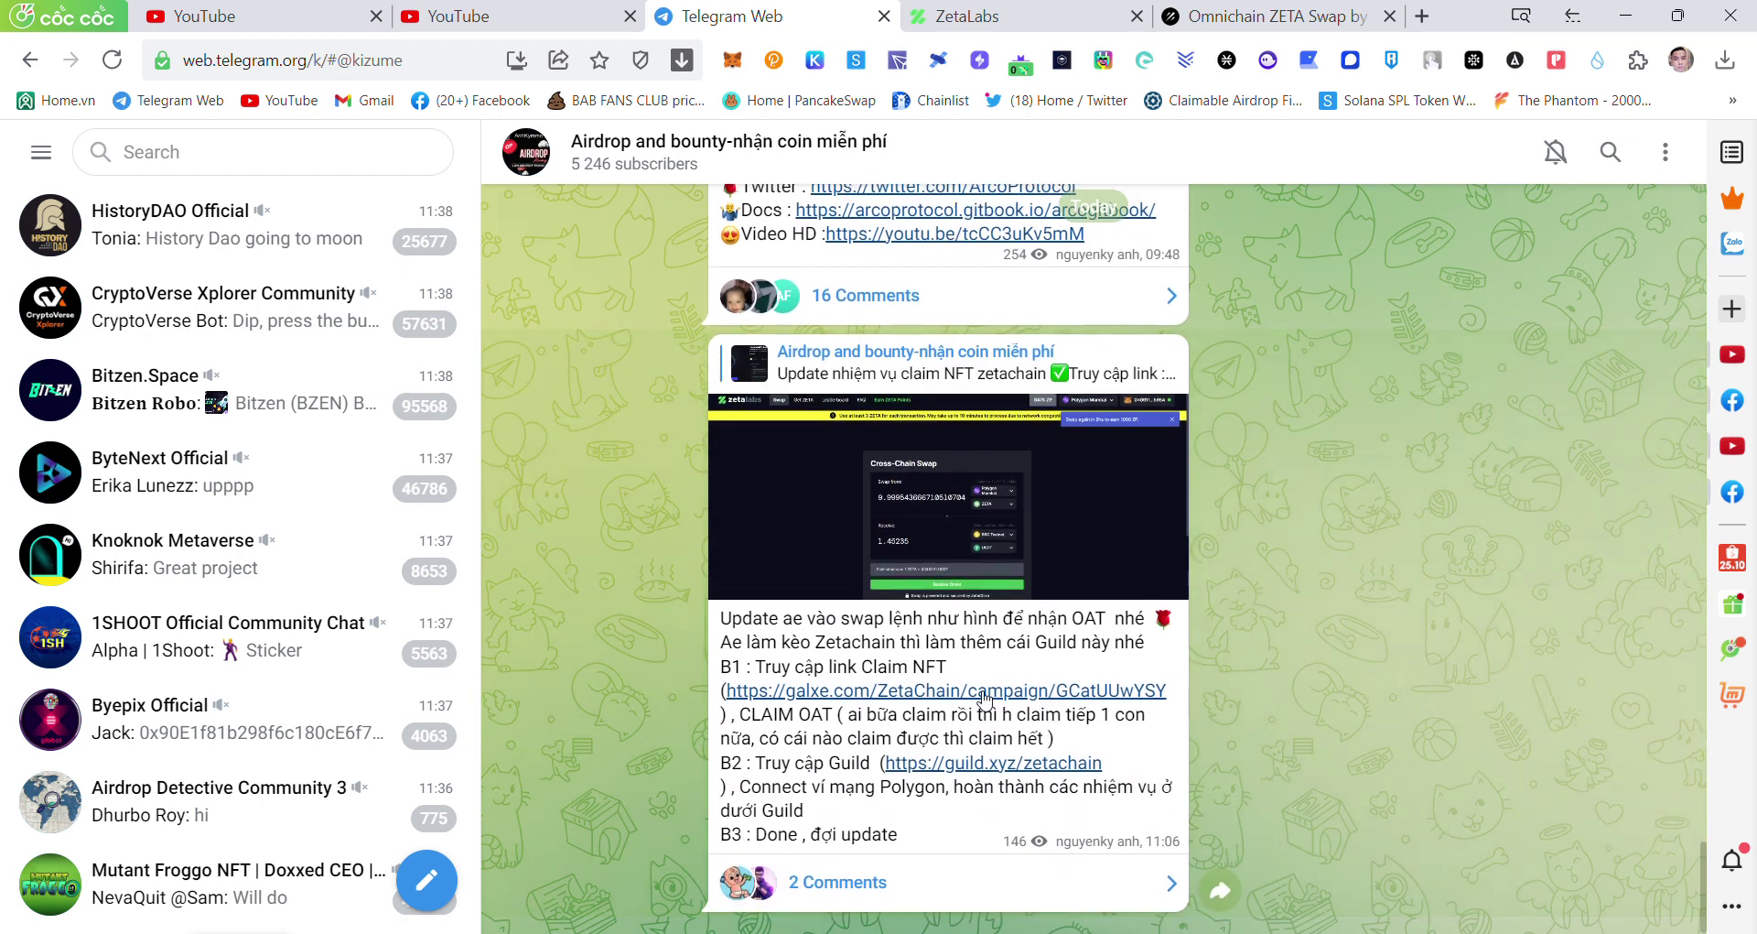
pyautogui.click(985, 700)
pyautogui.moveTo(883, 14); pyautogui.dragTo(1151, 18)
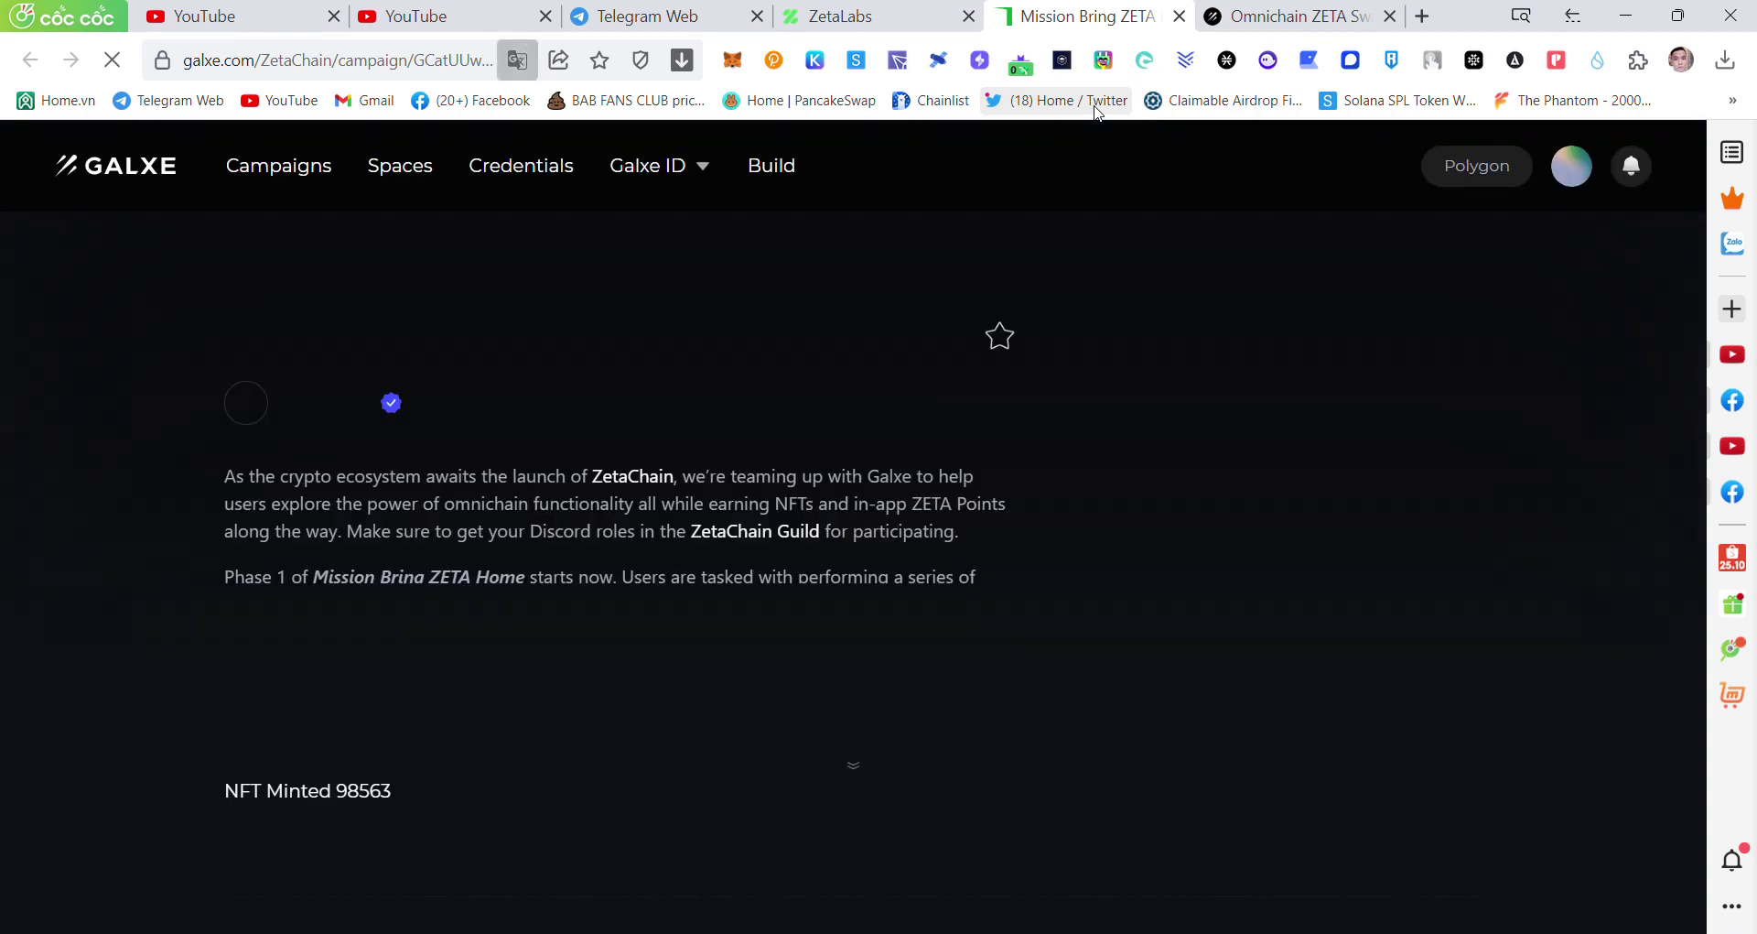
# - Claim the ZETA Supporter OAT in the Mission Bring ZETA Home campaign
pyautogui.scroll(-2, 611, 551)
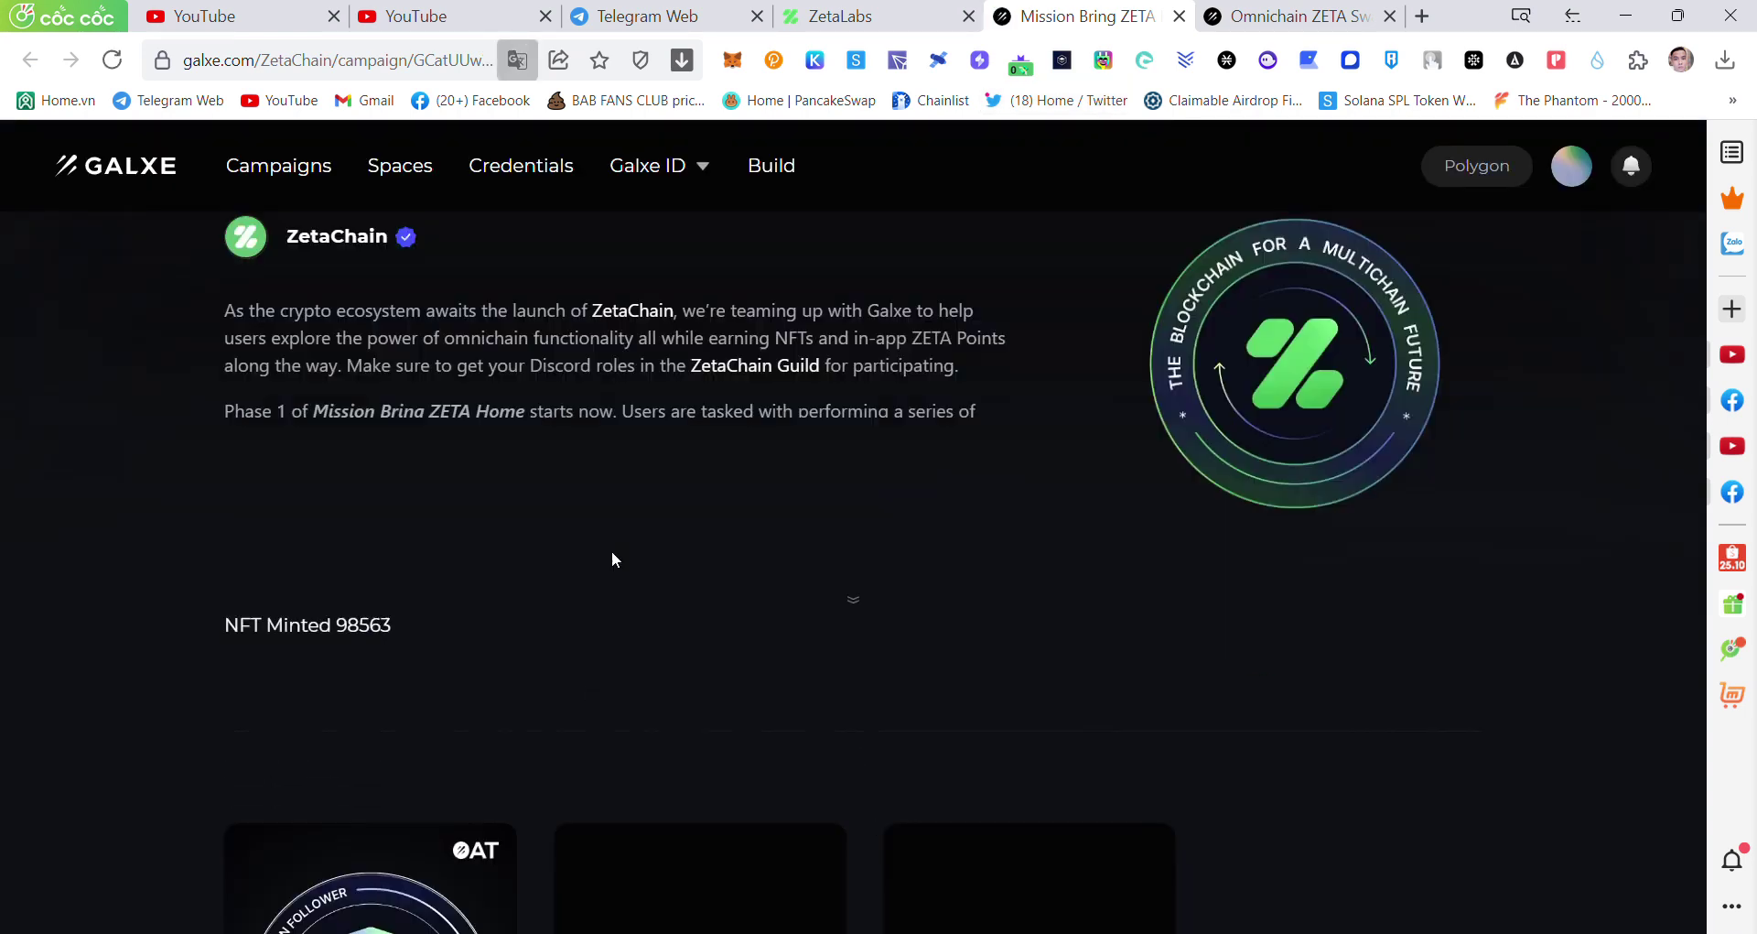
pyautogui.scroll(-7, 612, 553)
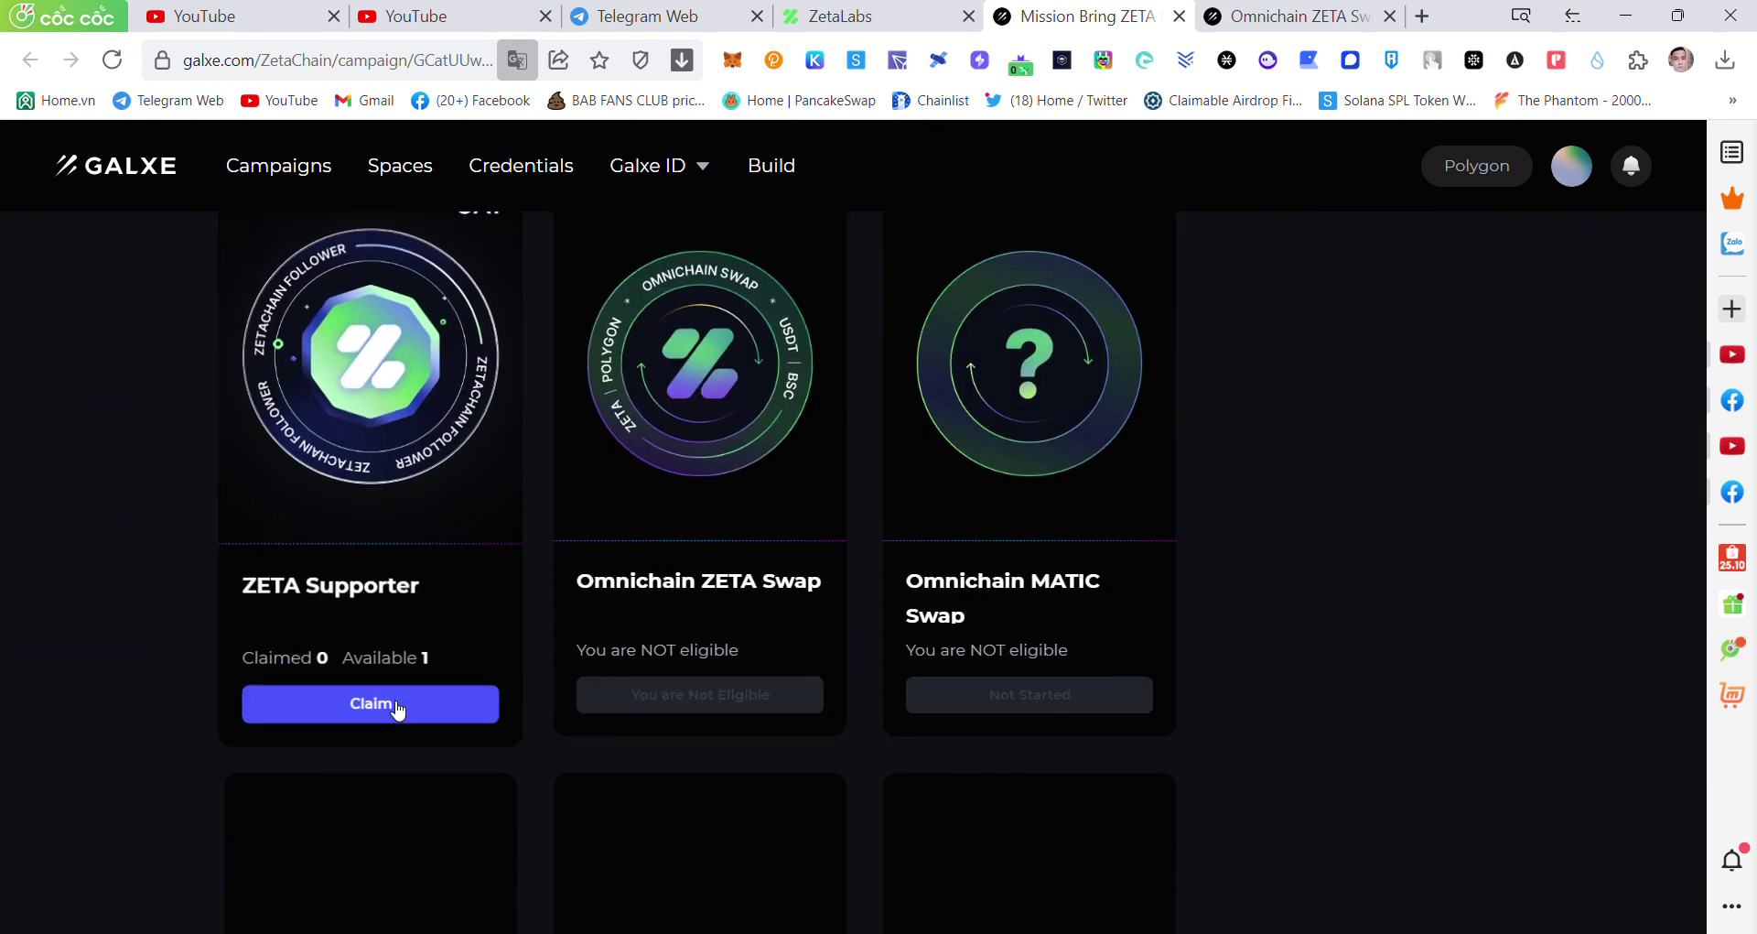
pyautogui.click(362, 709)
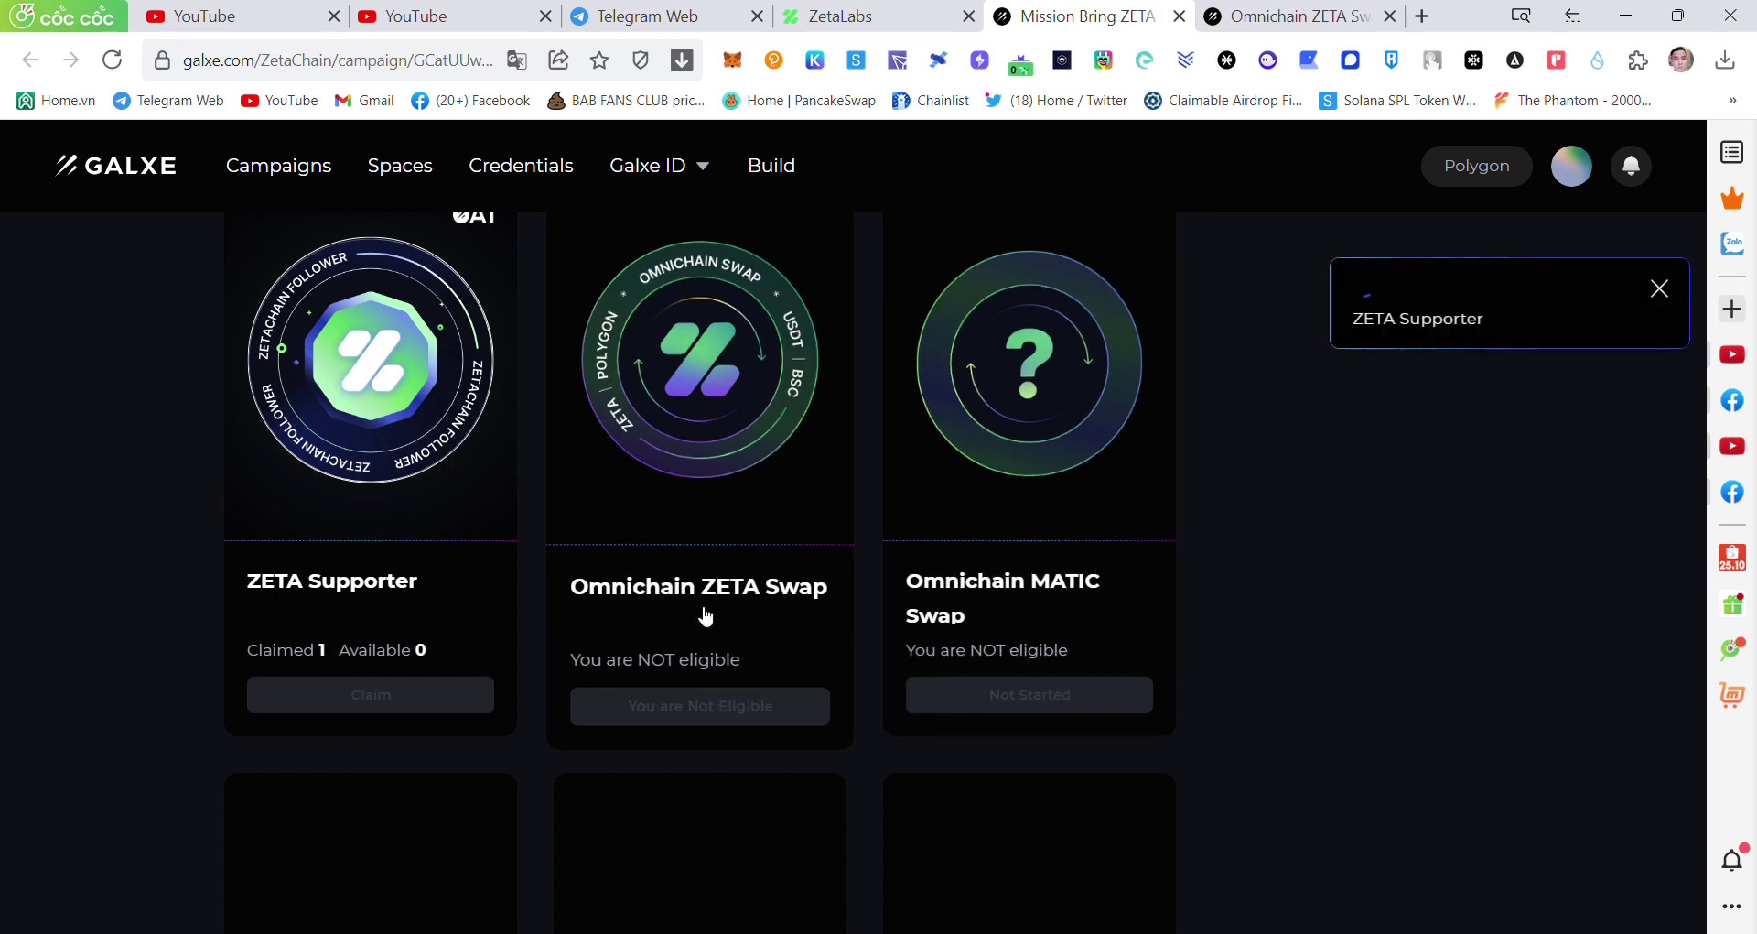
# - Open the Omnichain ZETA Swap campaign from the collection and review its required credentials
pyautogui.scroll(1, 1113, 514)
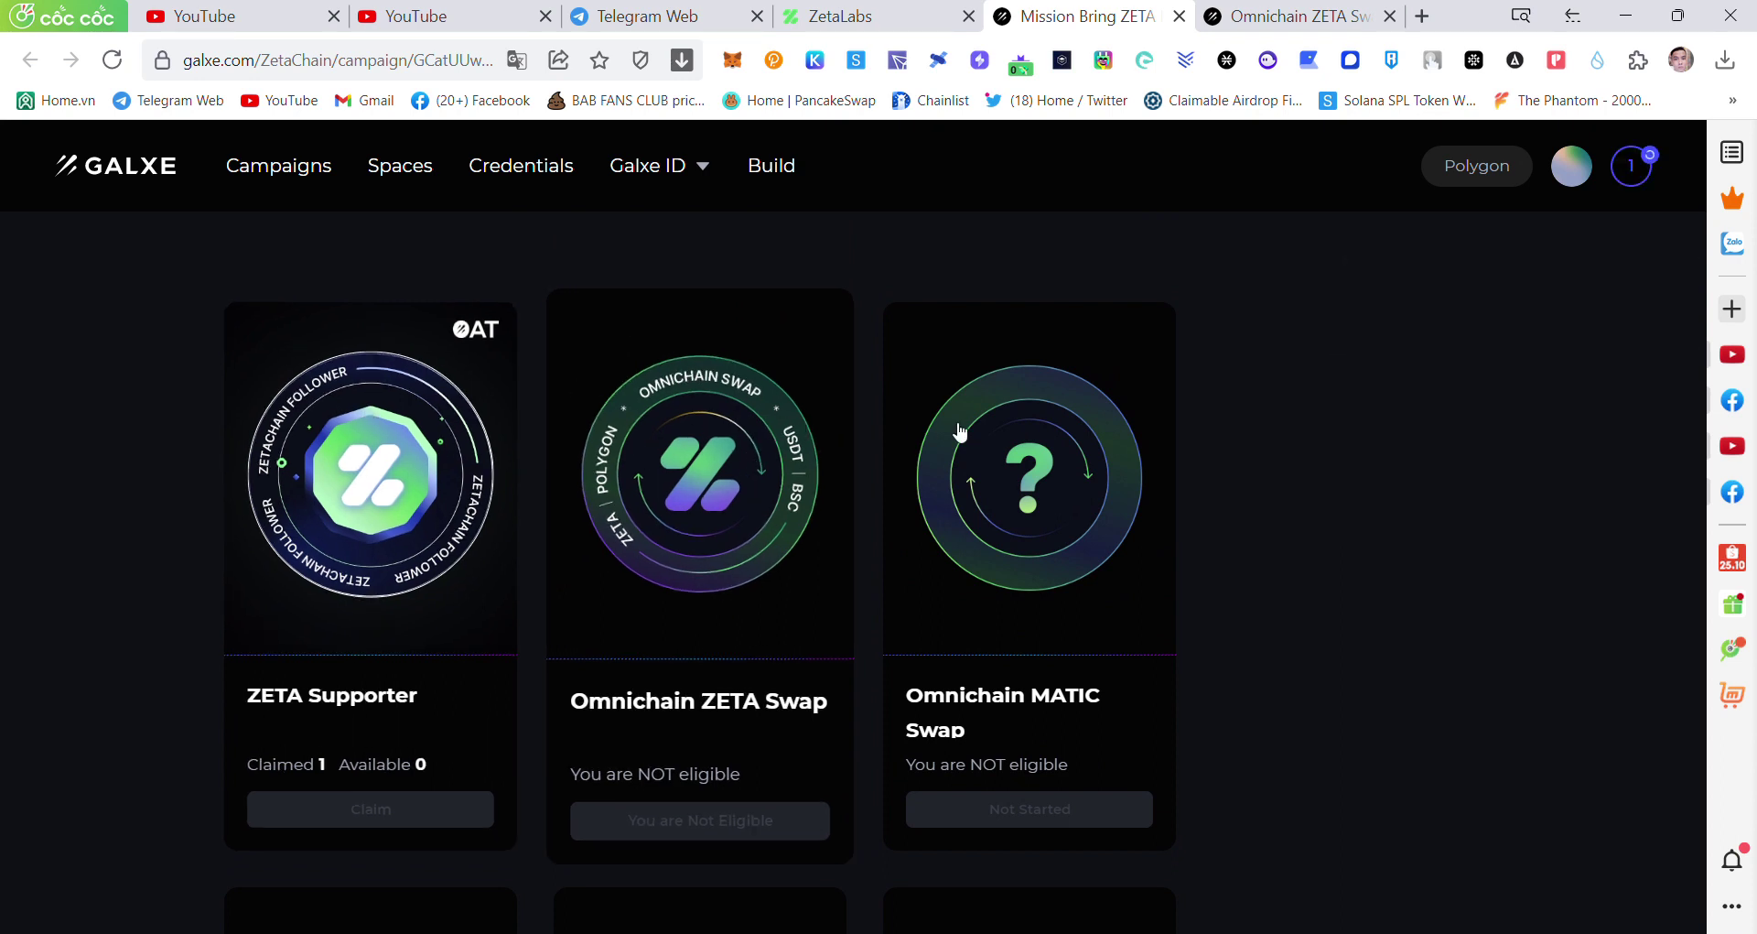
pyautogui.scroll(-3, 952, 424)
pyautogui.click(726, 342)
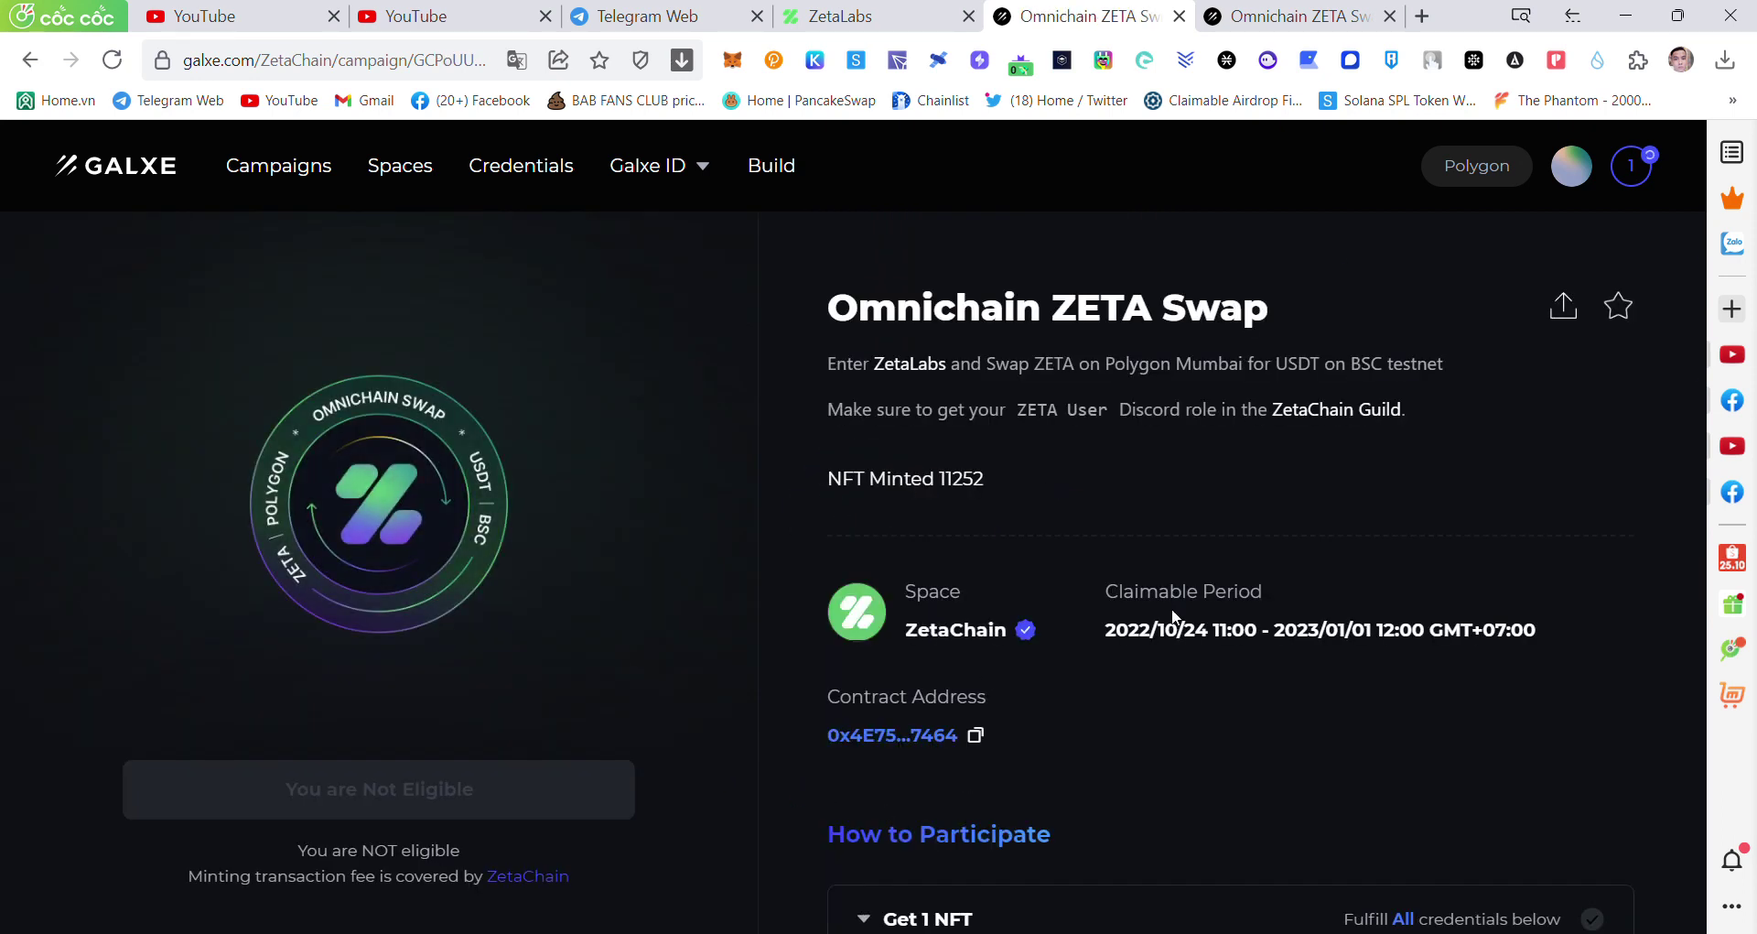
pyautogui.scroll(-3, 1181, 616)
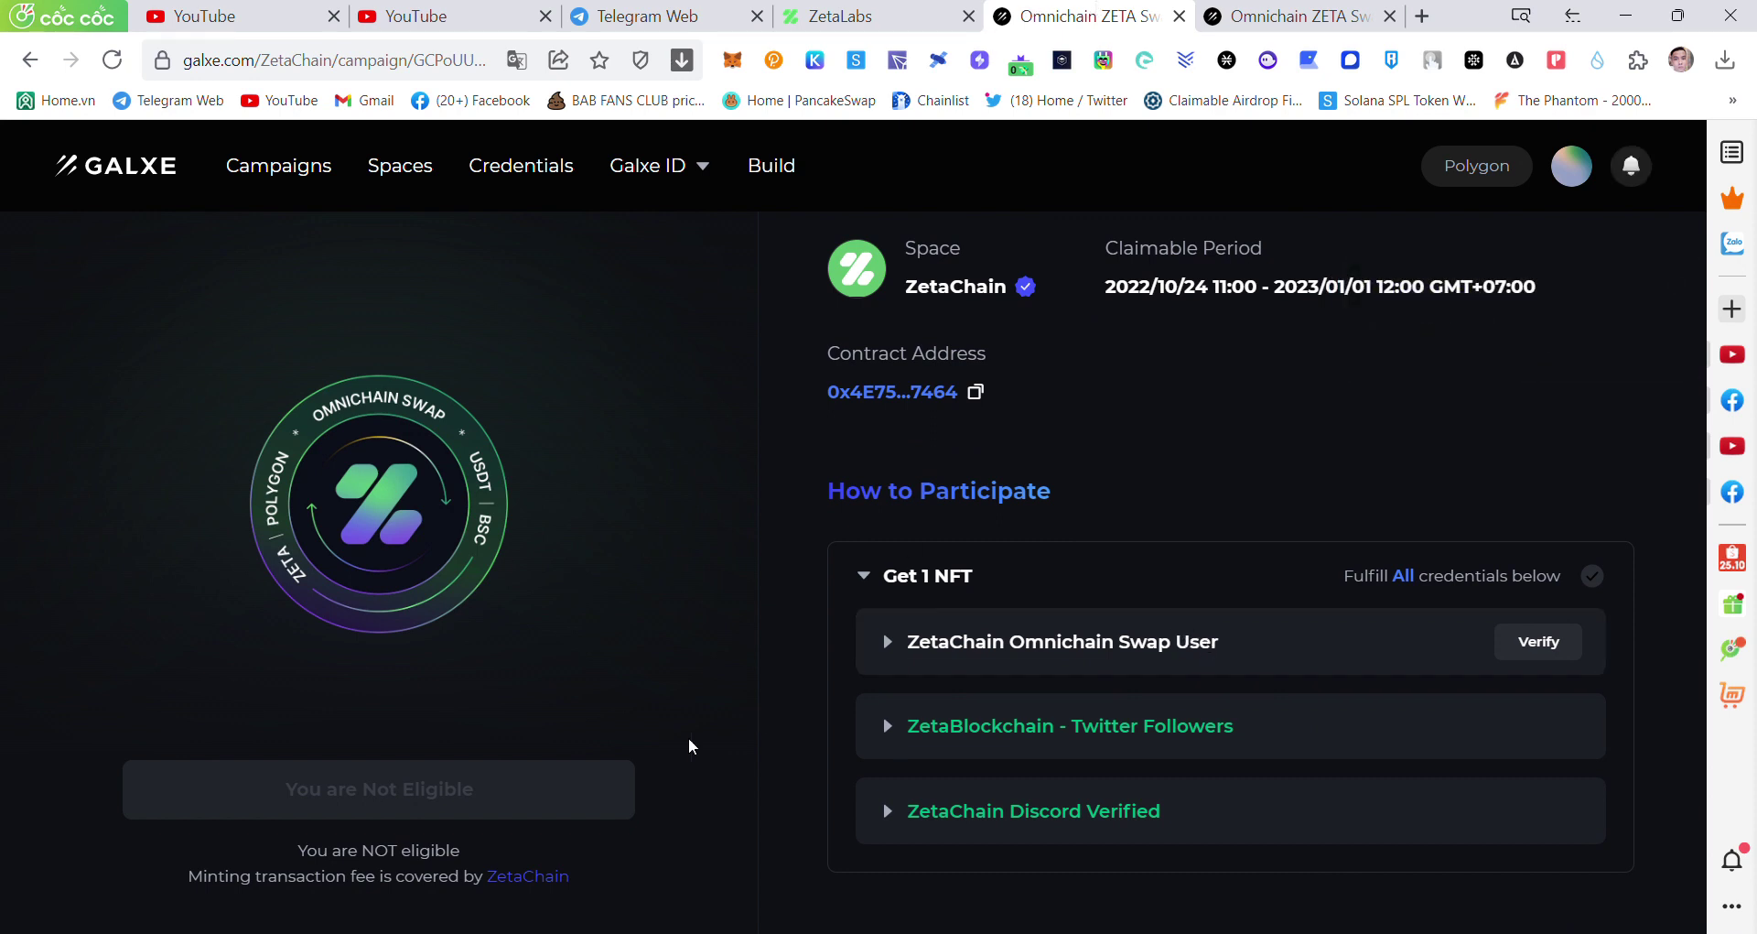
# - Close the duplicate Omnichain ZETA Swap tab and return to the ZetaLabs swap page
pyautogui.click(1312, 14)
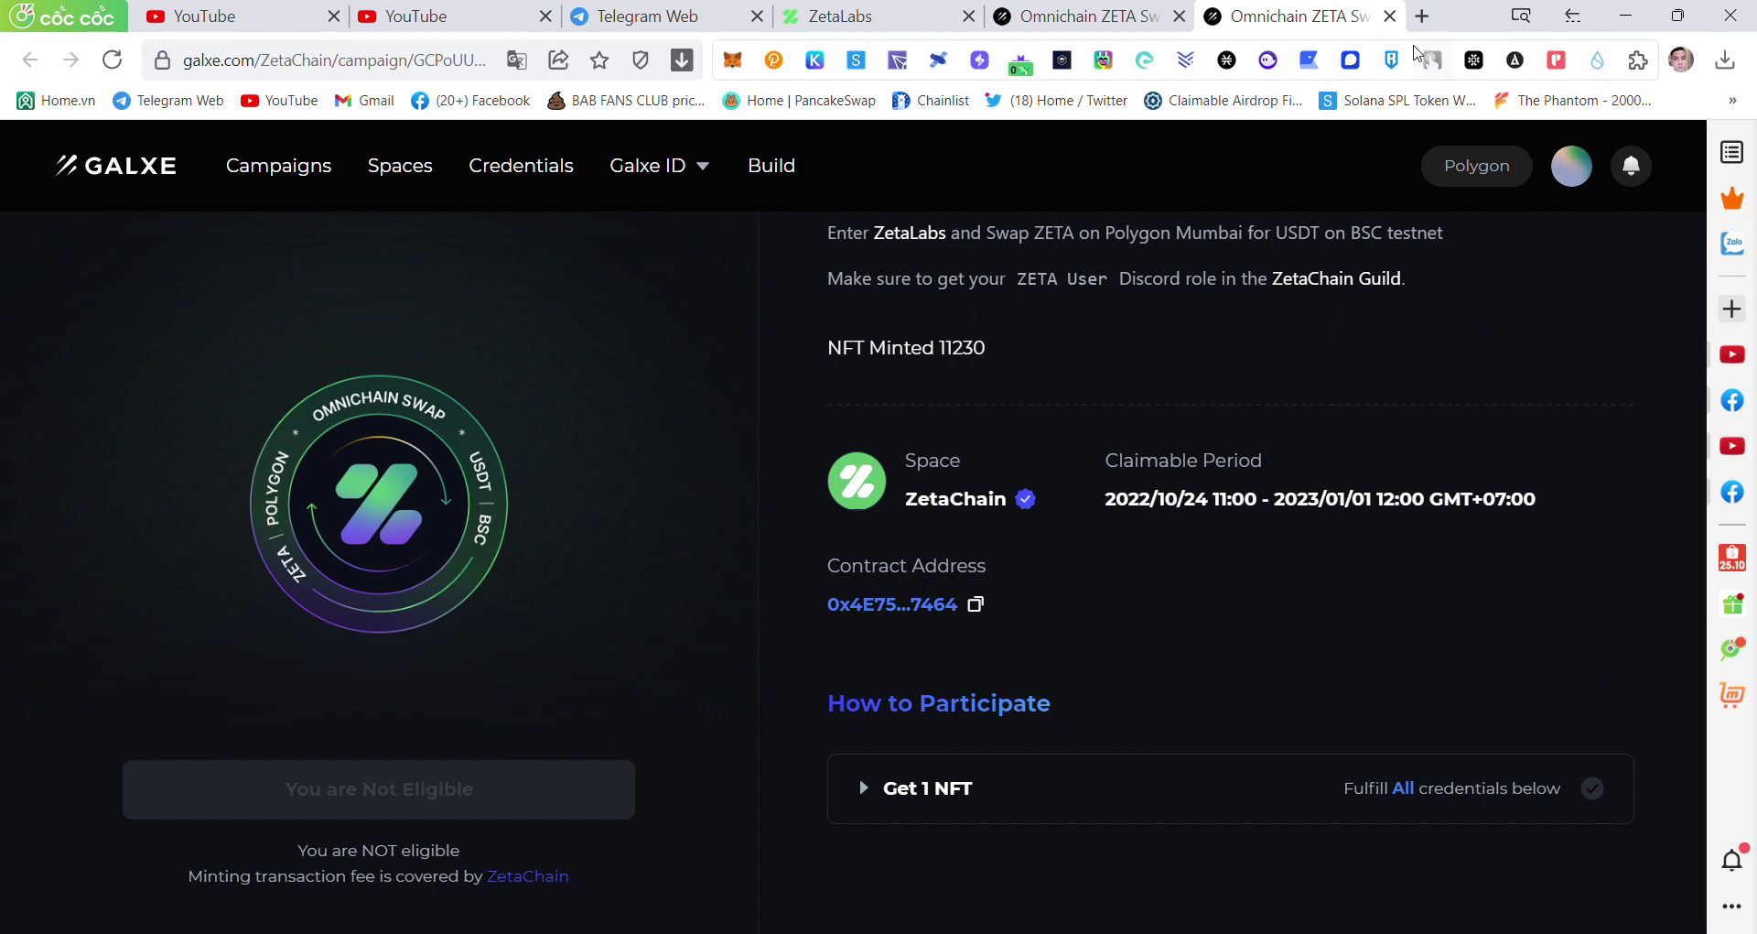
pyautogui.click(1389, 16)
pyautogui.click(1094, 10)
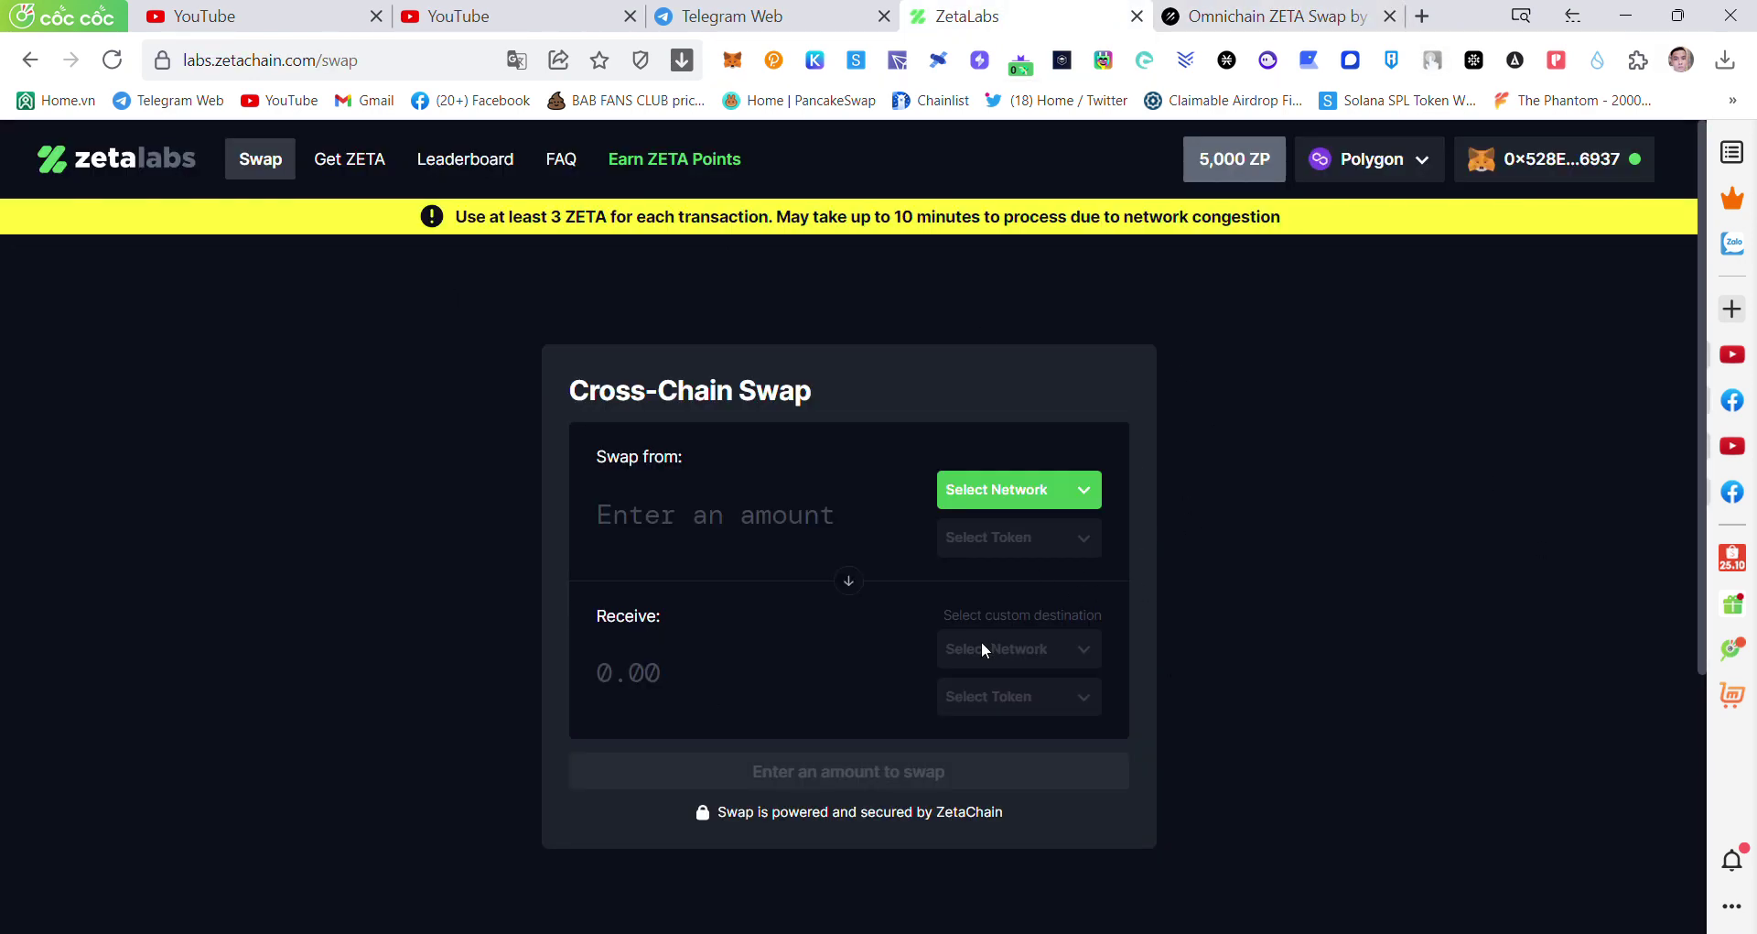
# - Set the swap's source network to Polygon Mumbai and check which assets are available to send
pyautogui.click(1029, 496)
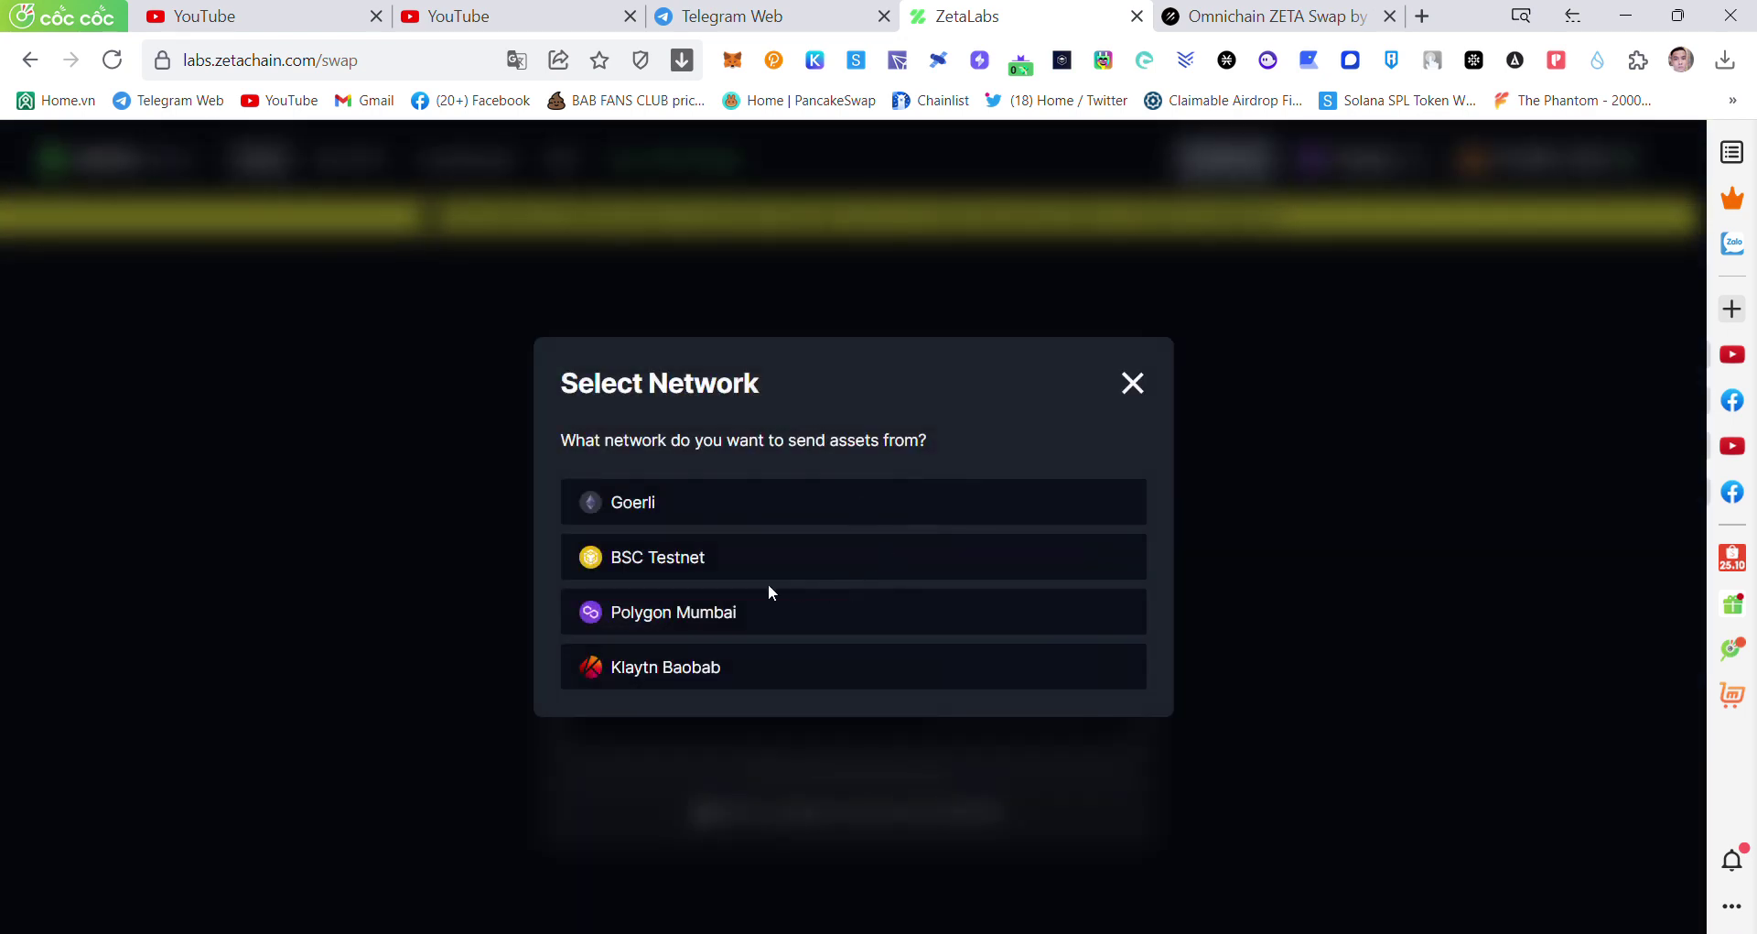
pyautogui.click(651, 622)
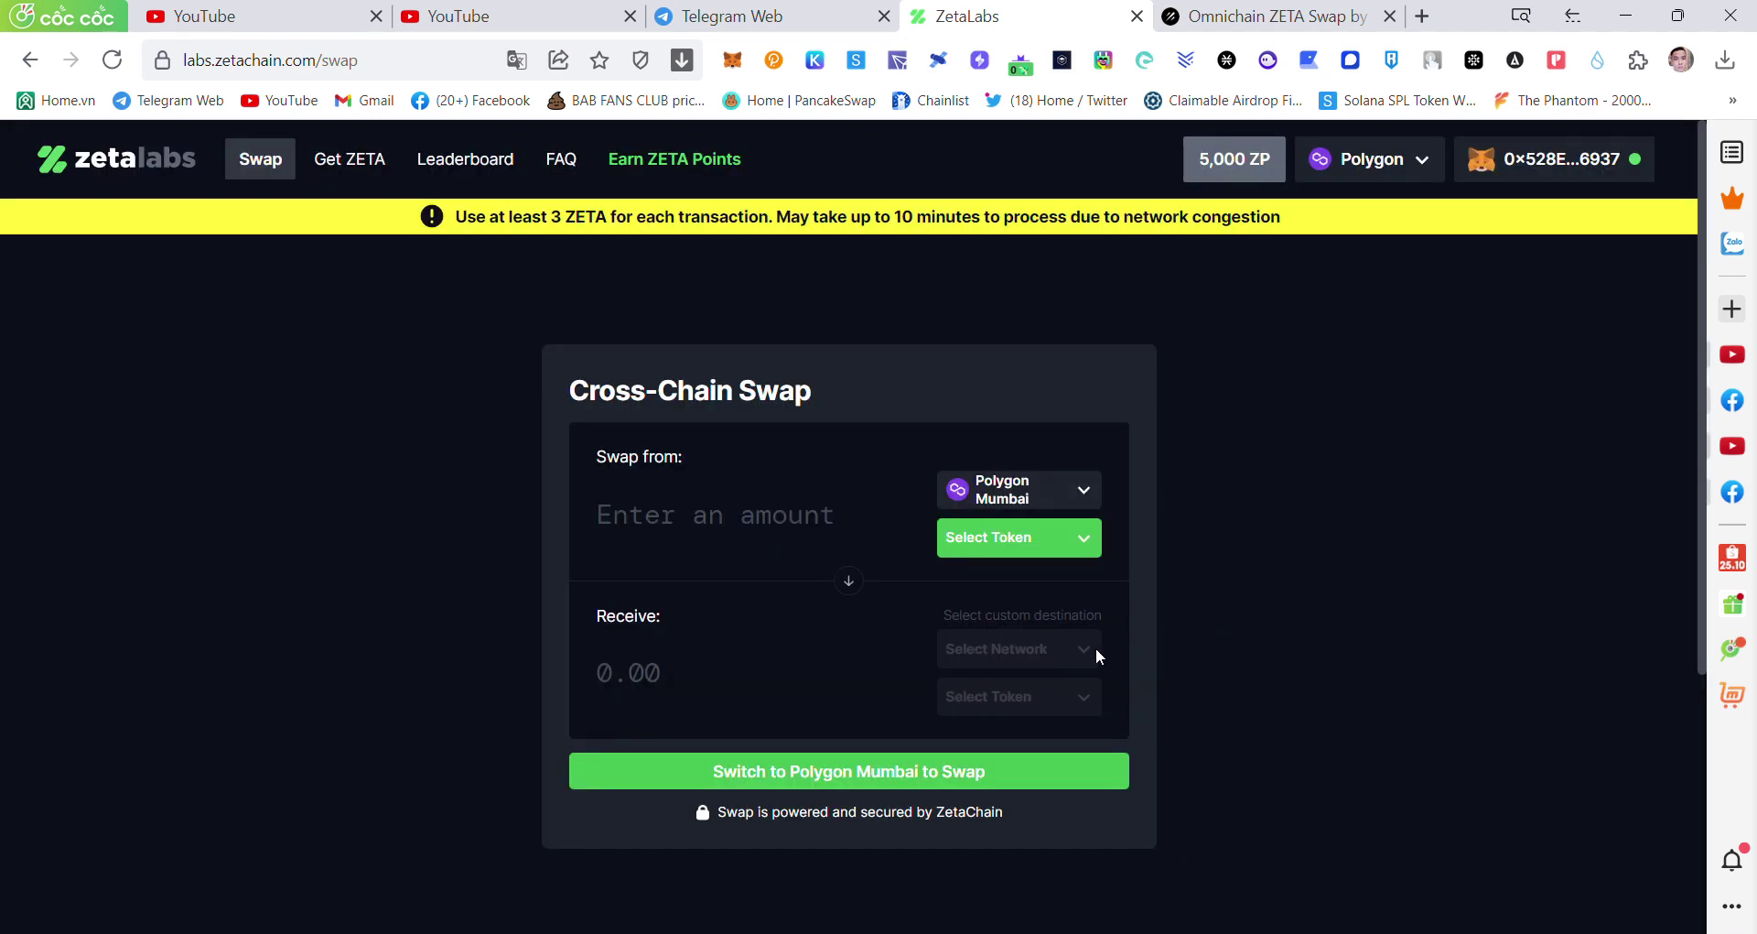
pyautogui.click(1043, 559)
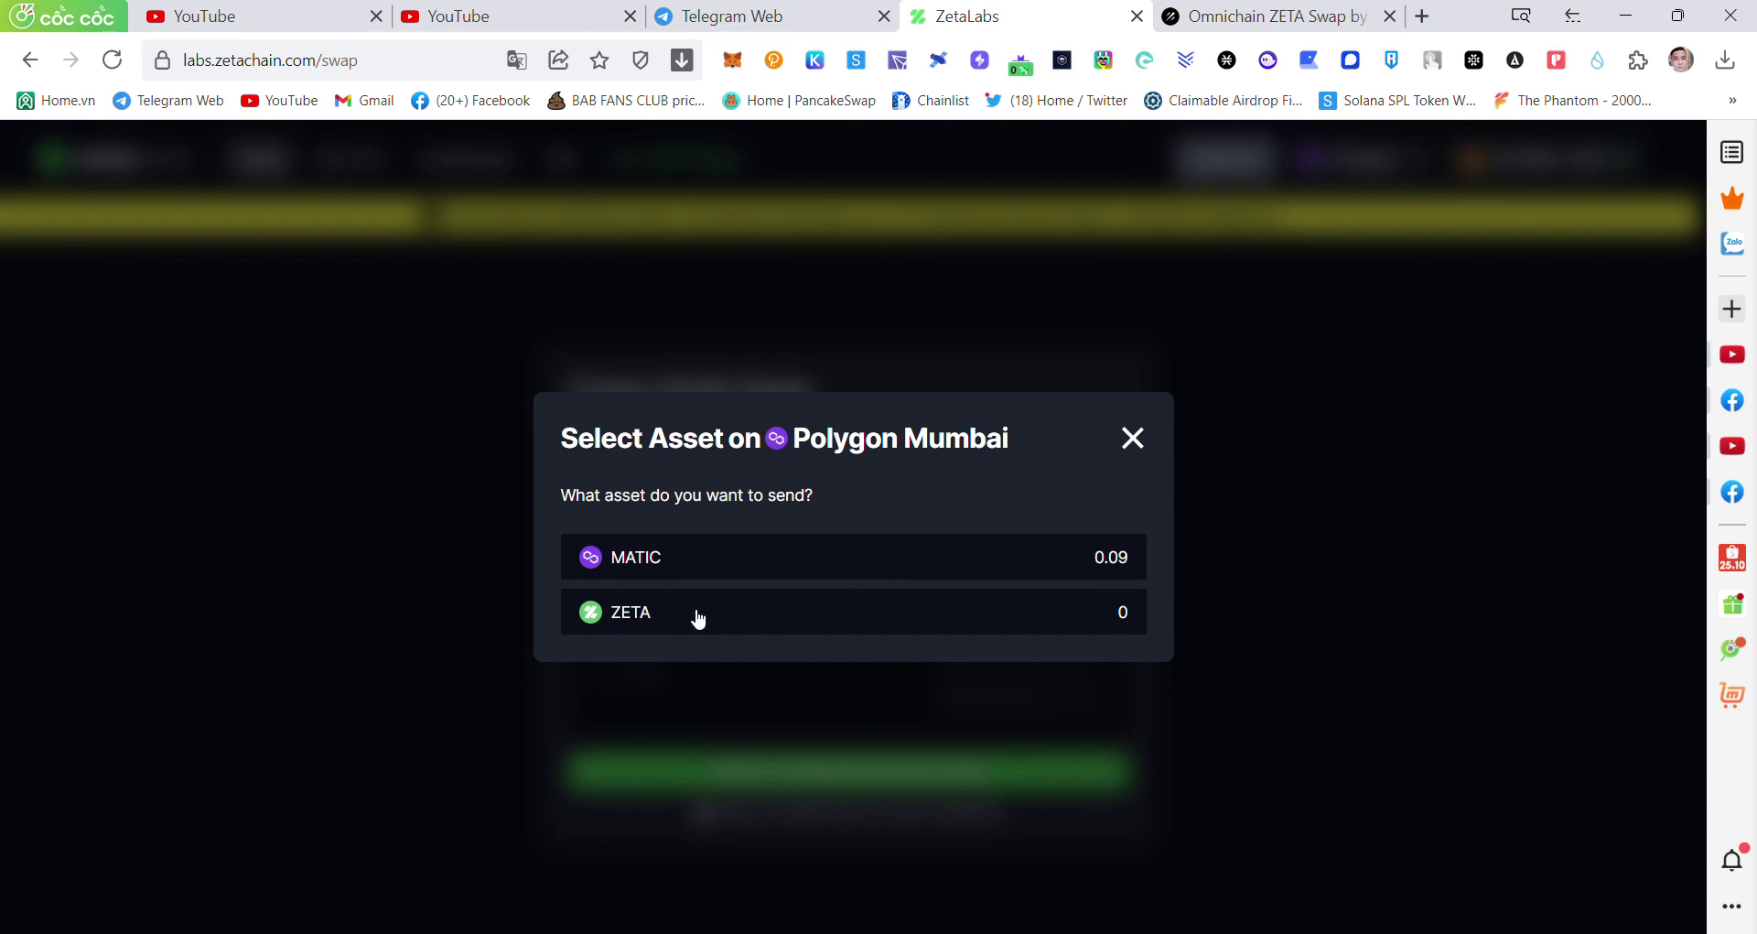
pyautogui.click(1135, 439)
# - Set the swap's source to the Goerli network with gETH as the asset to send
pyautogui.click(1044, 498)
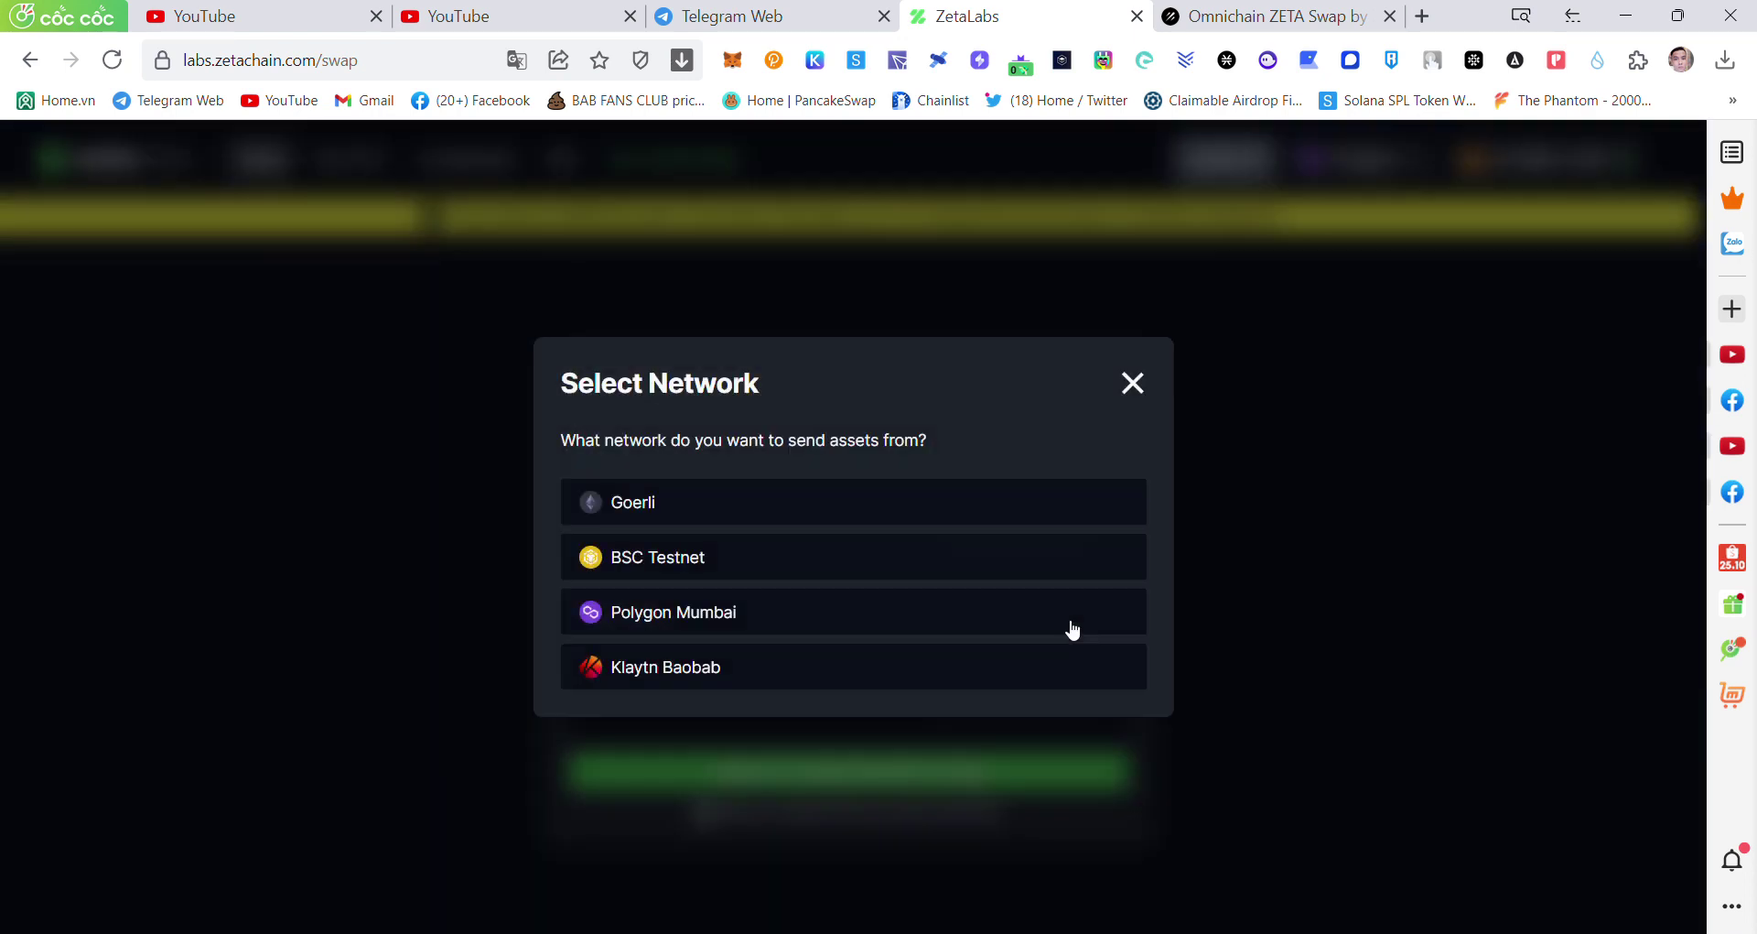
pyautogui.click(671, 510)
pyautogui.click(1090, 544)
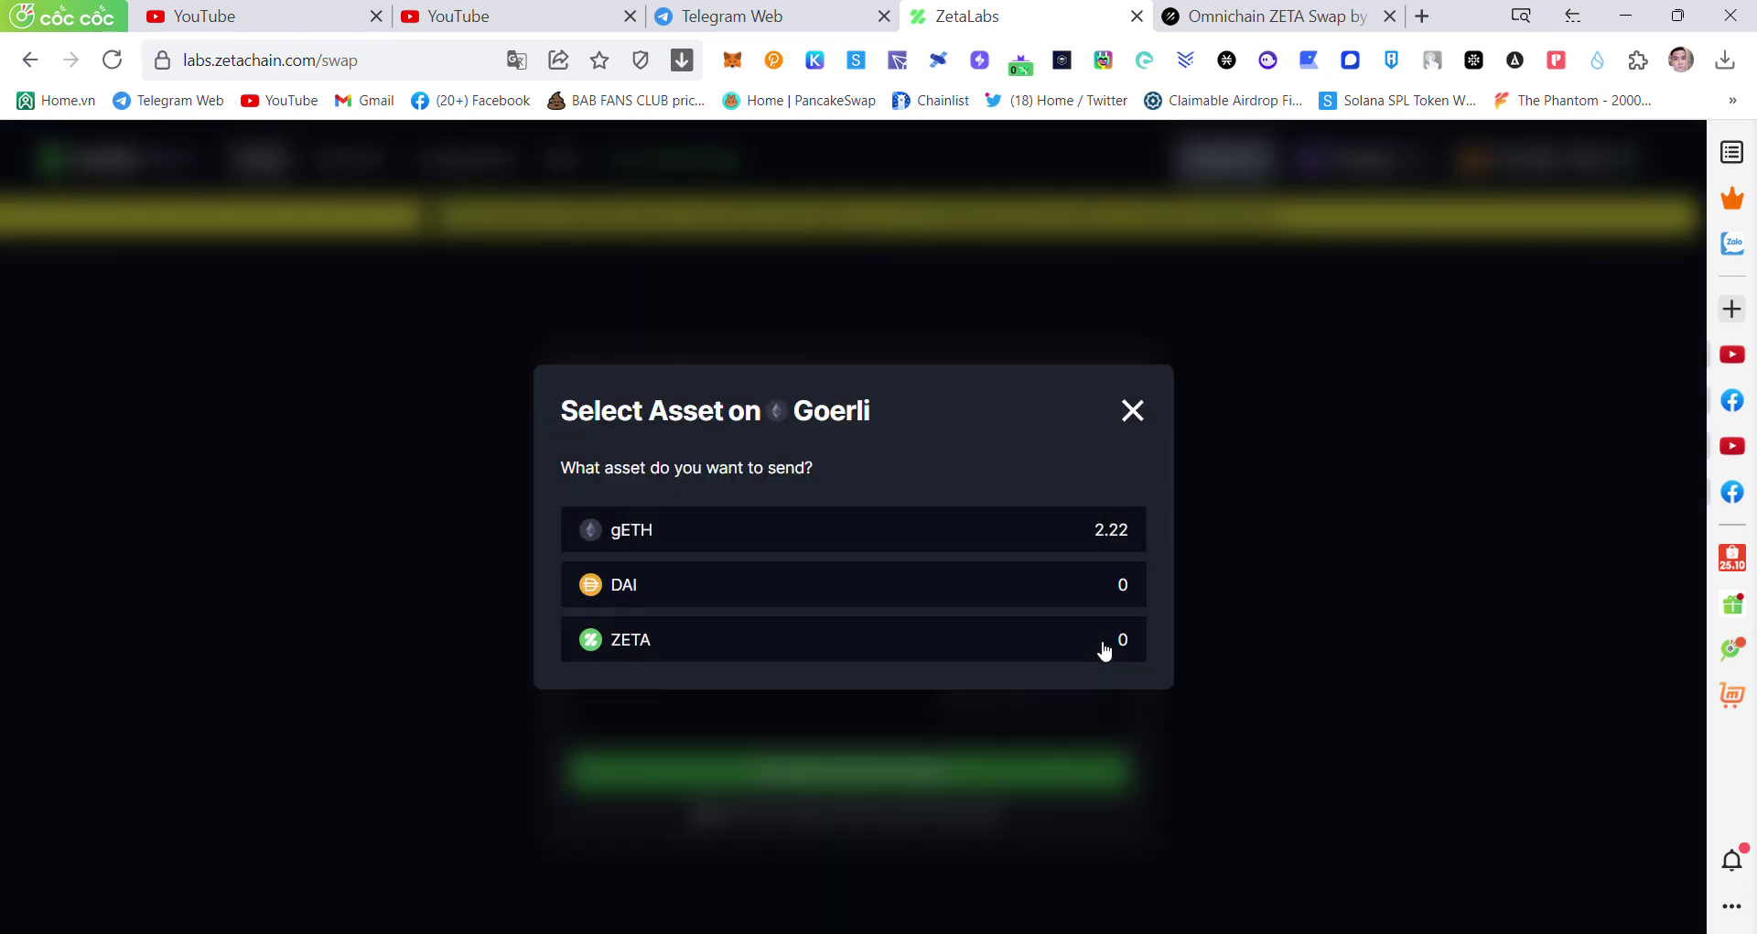
pyautogui.click(773, 541)
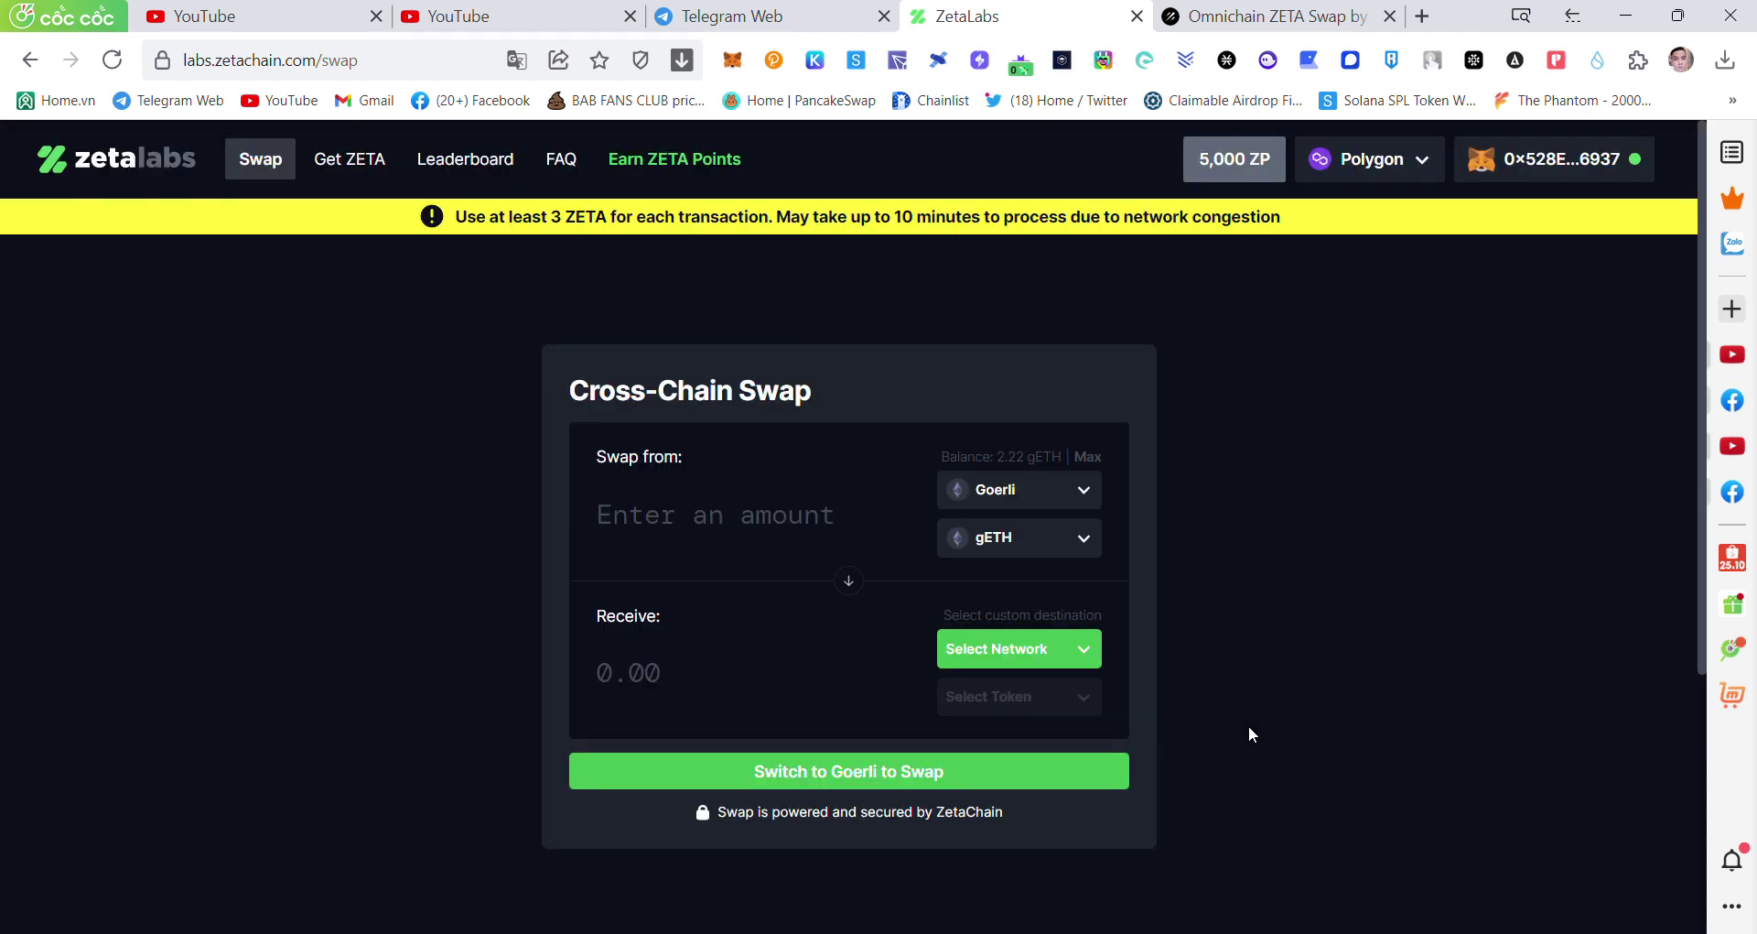
# - Set the swap's destination to Polygon Mumbai with ZETA as the asset to receive
pyautogui.click(943, 655)
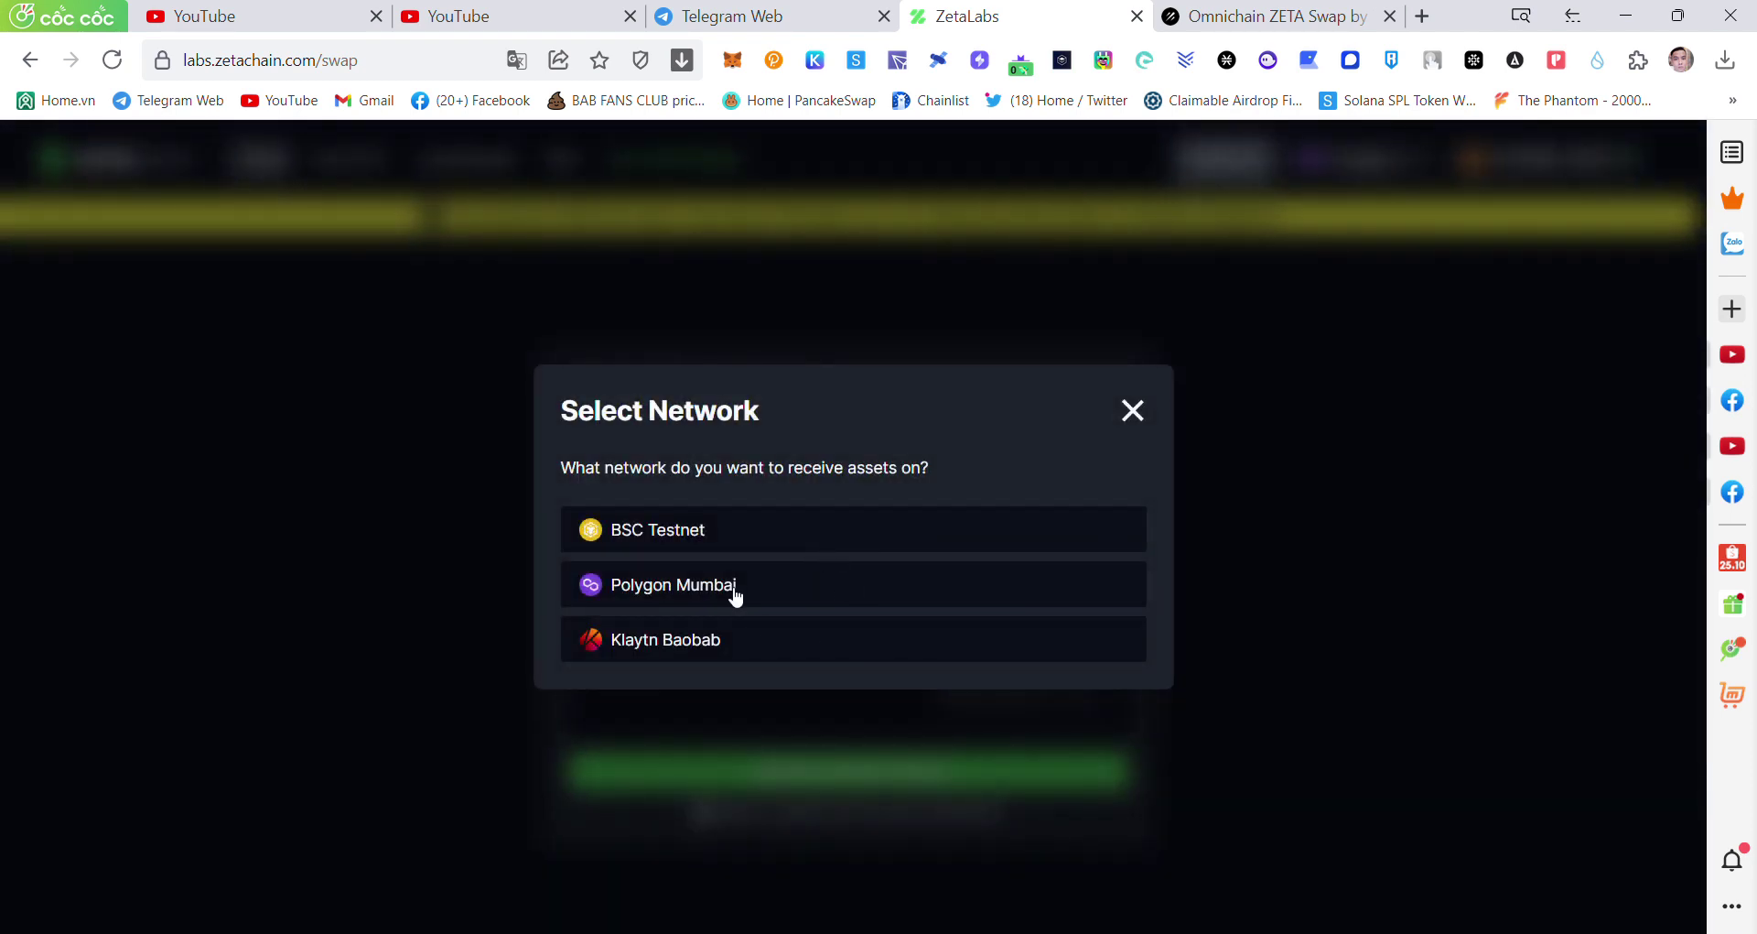
pyautogui.click(1215, 693)
pyautogui.click(1052, 706)
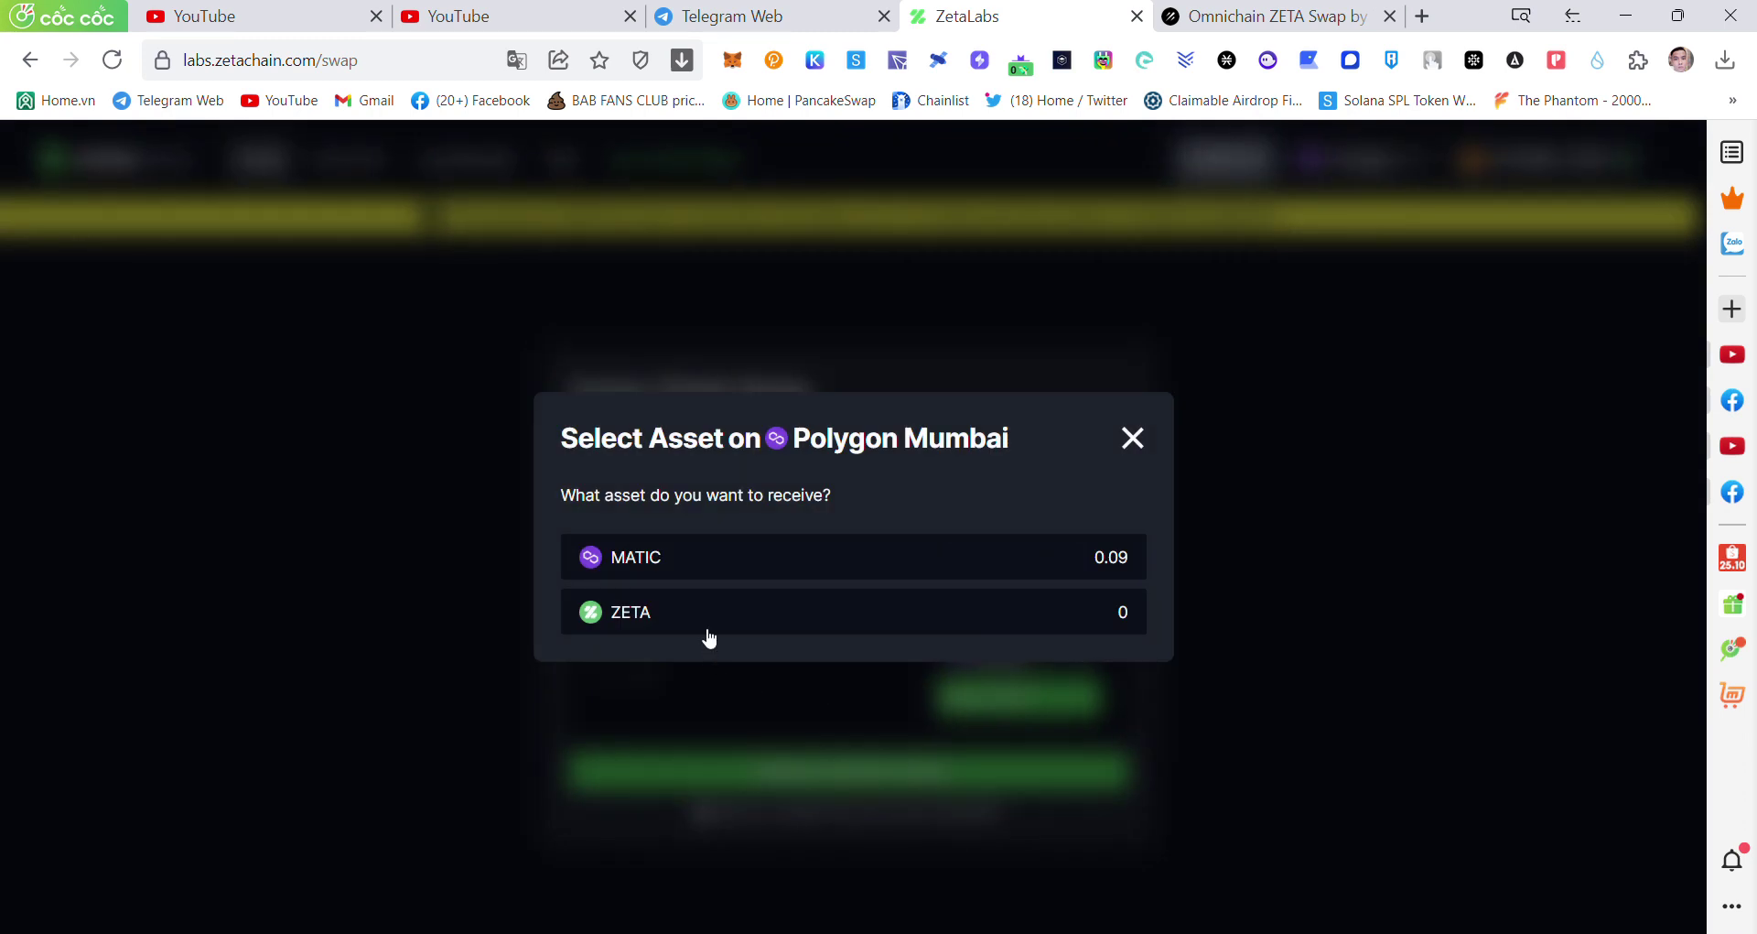
pyautogui.click(730, 621)
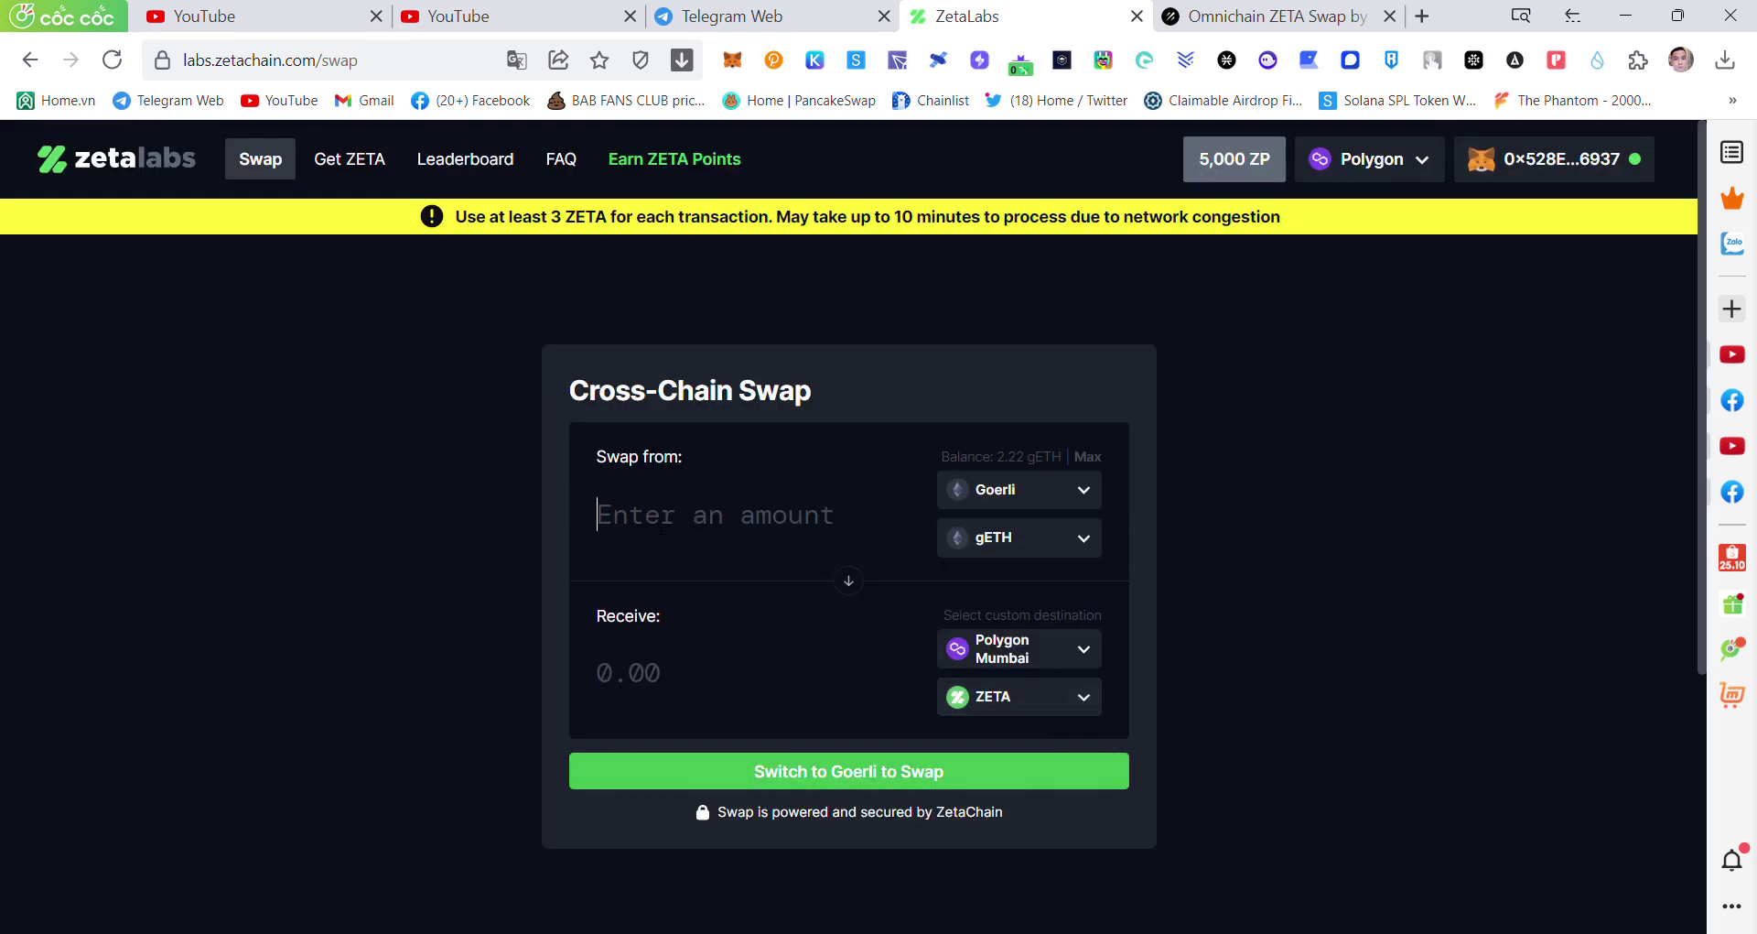
# - Enter an amount of 1 gETH, switch the wallet to Goerli, review the order and submit the swap
pyautogui.click(661, 526)
pyautogui.write('1')
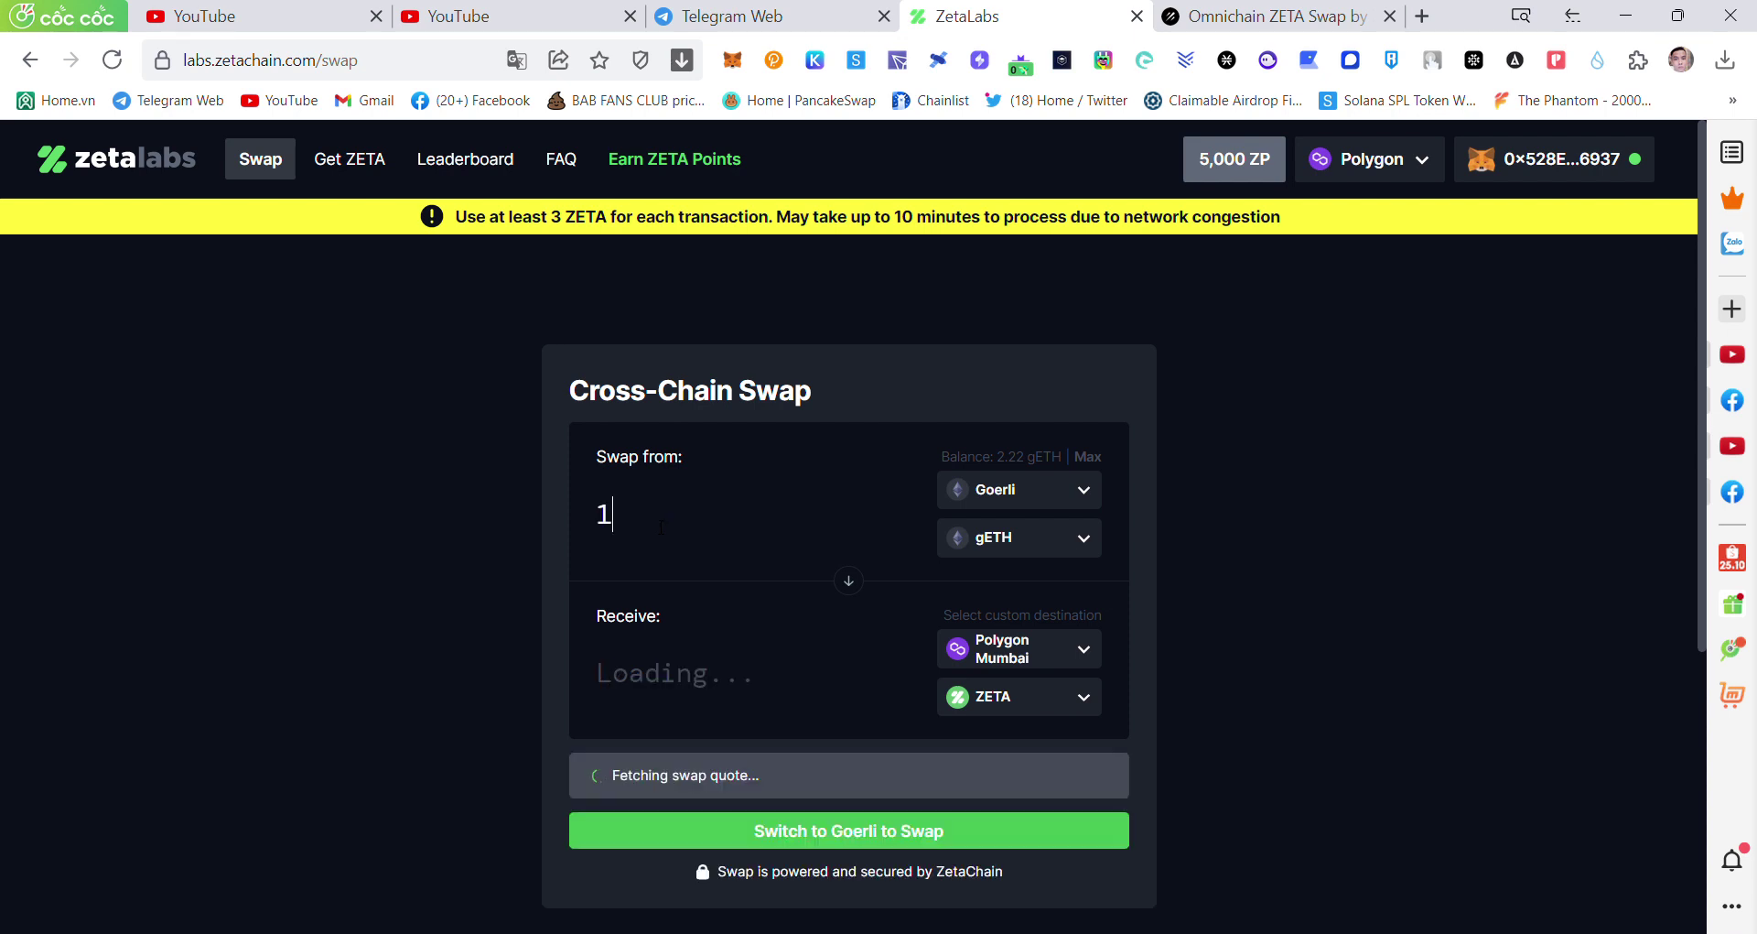
pyautogui.click(747, 835)
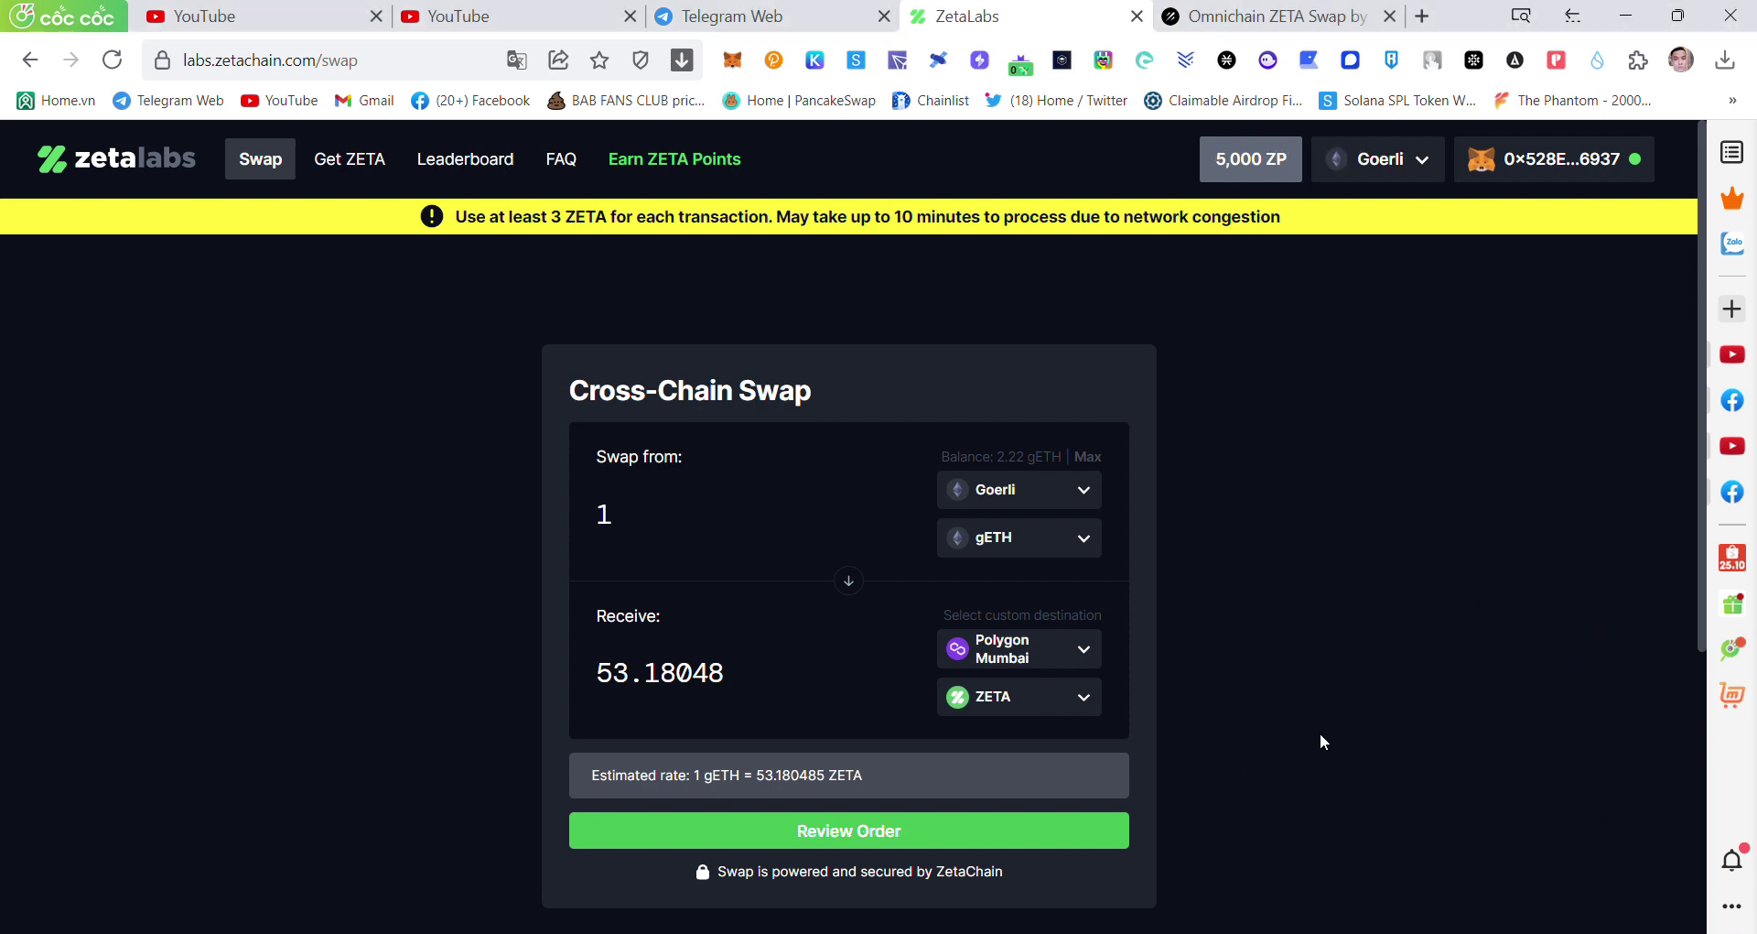
pyautogui.click(886, 830)
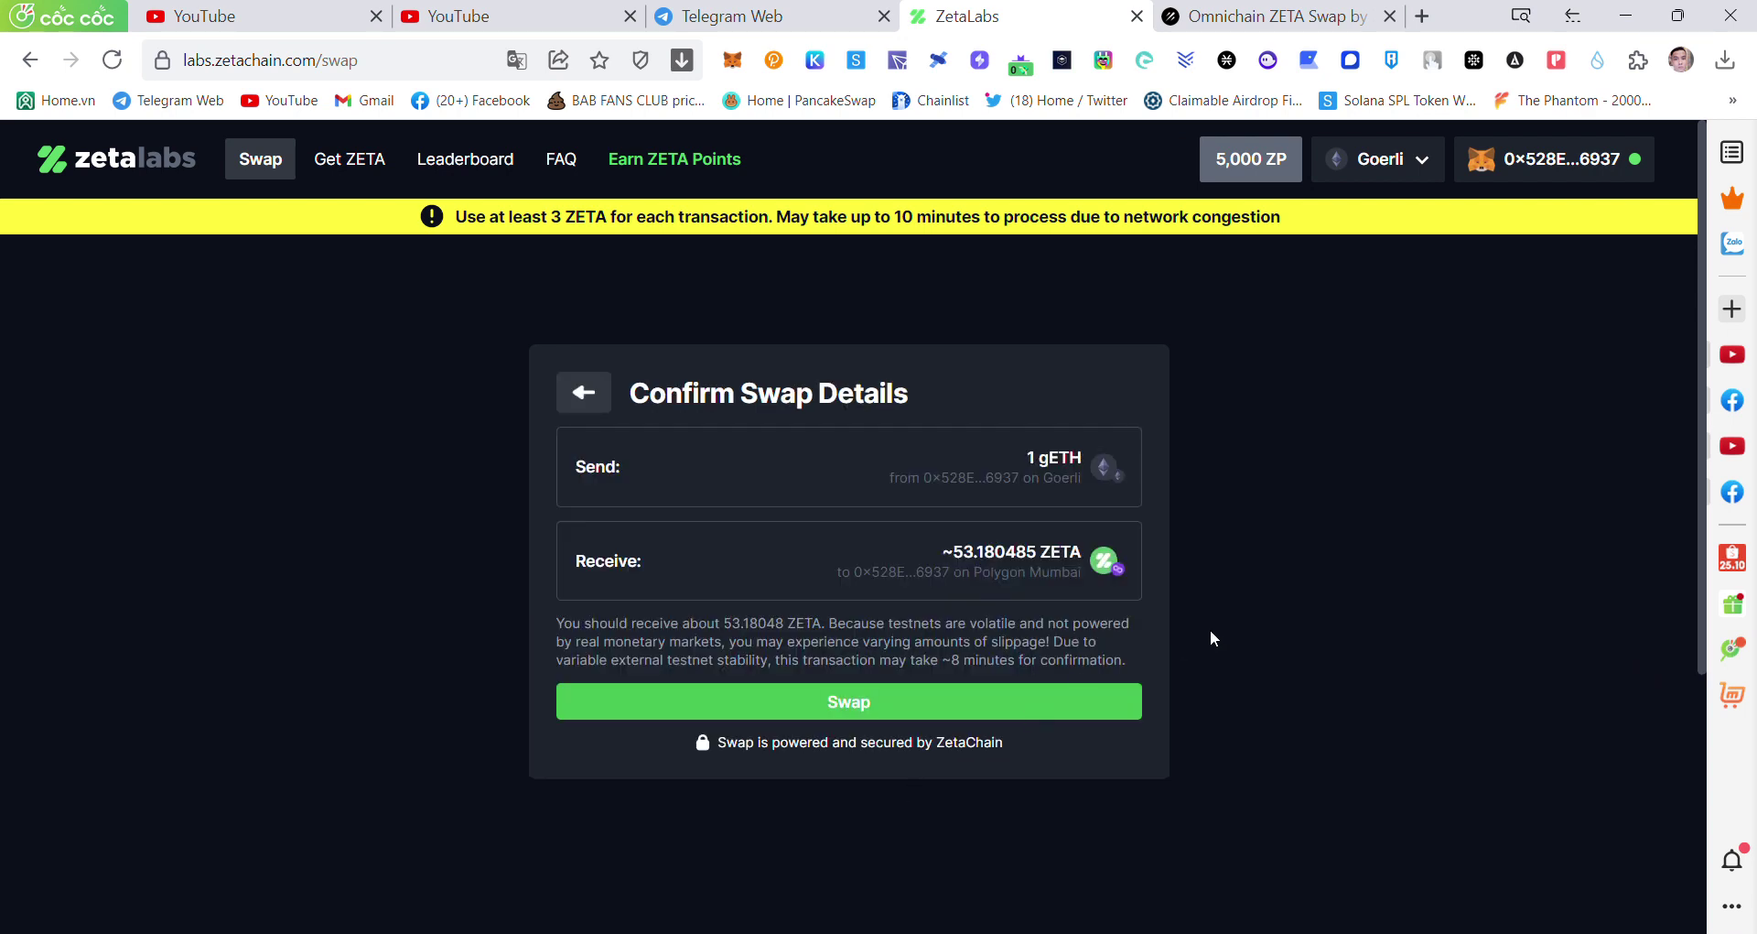
pyautogui.click(918, 698)
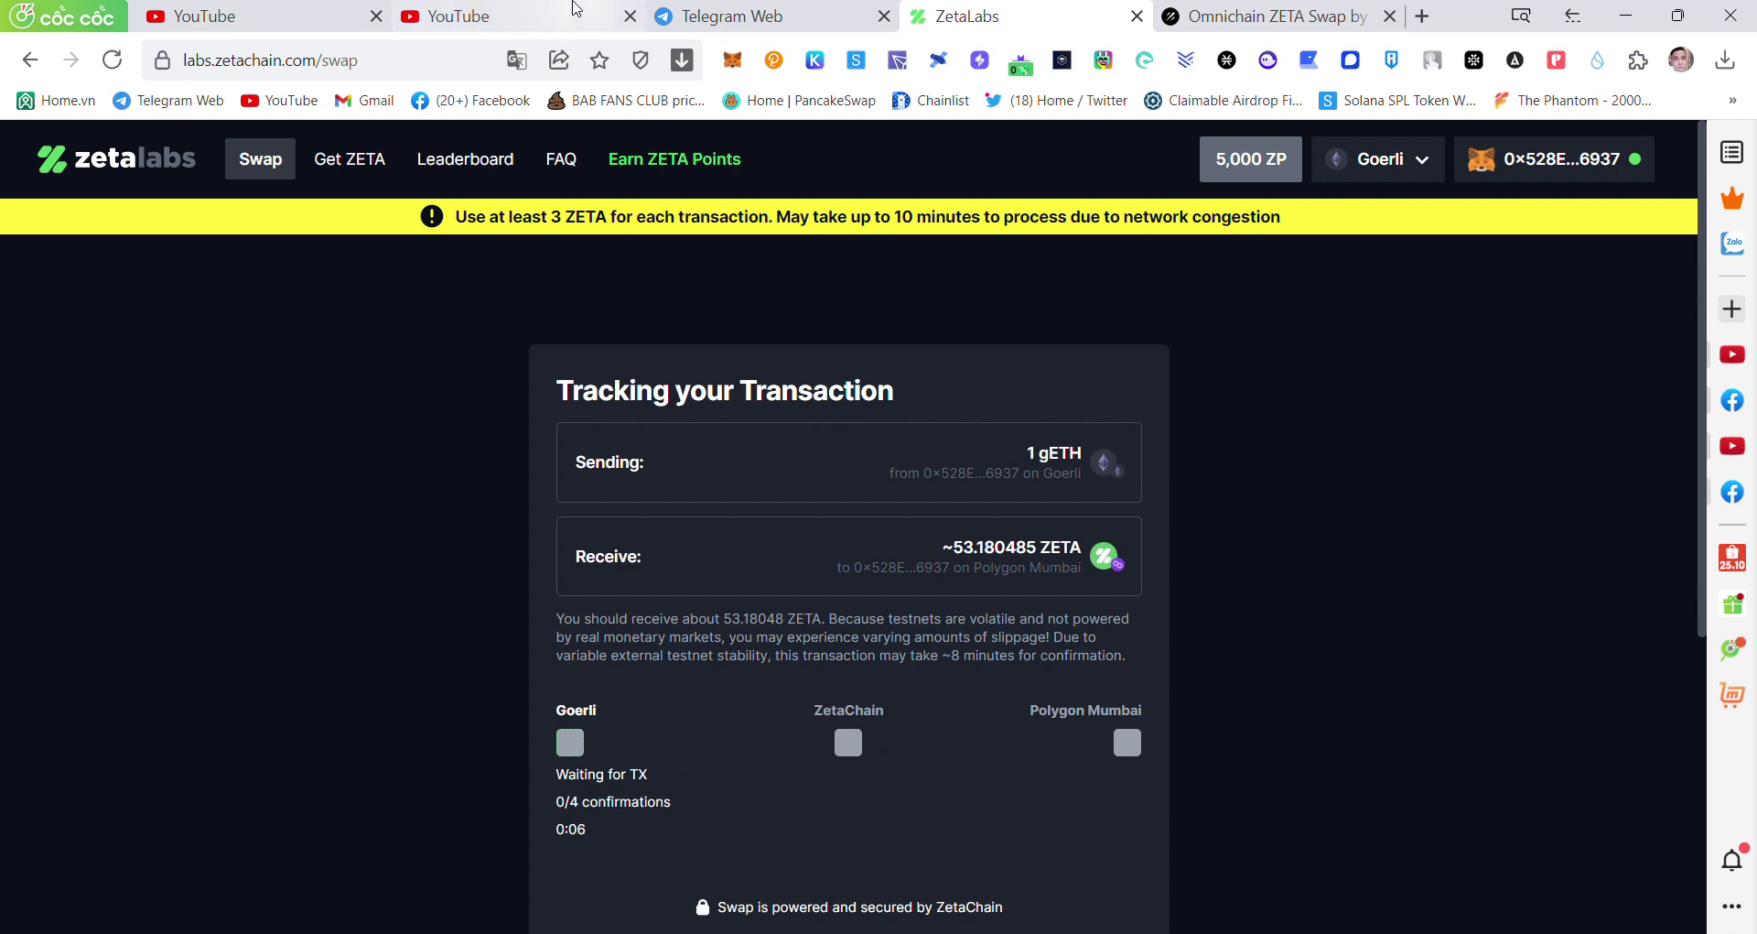
# - Check the Galxe campaign credentials, the switchable networks and the Telegram airdrop post, returning to the ZetaLabs transaction tracking
pyautogui.hotkey('ctrl', 'Tab')
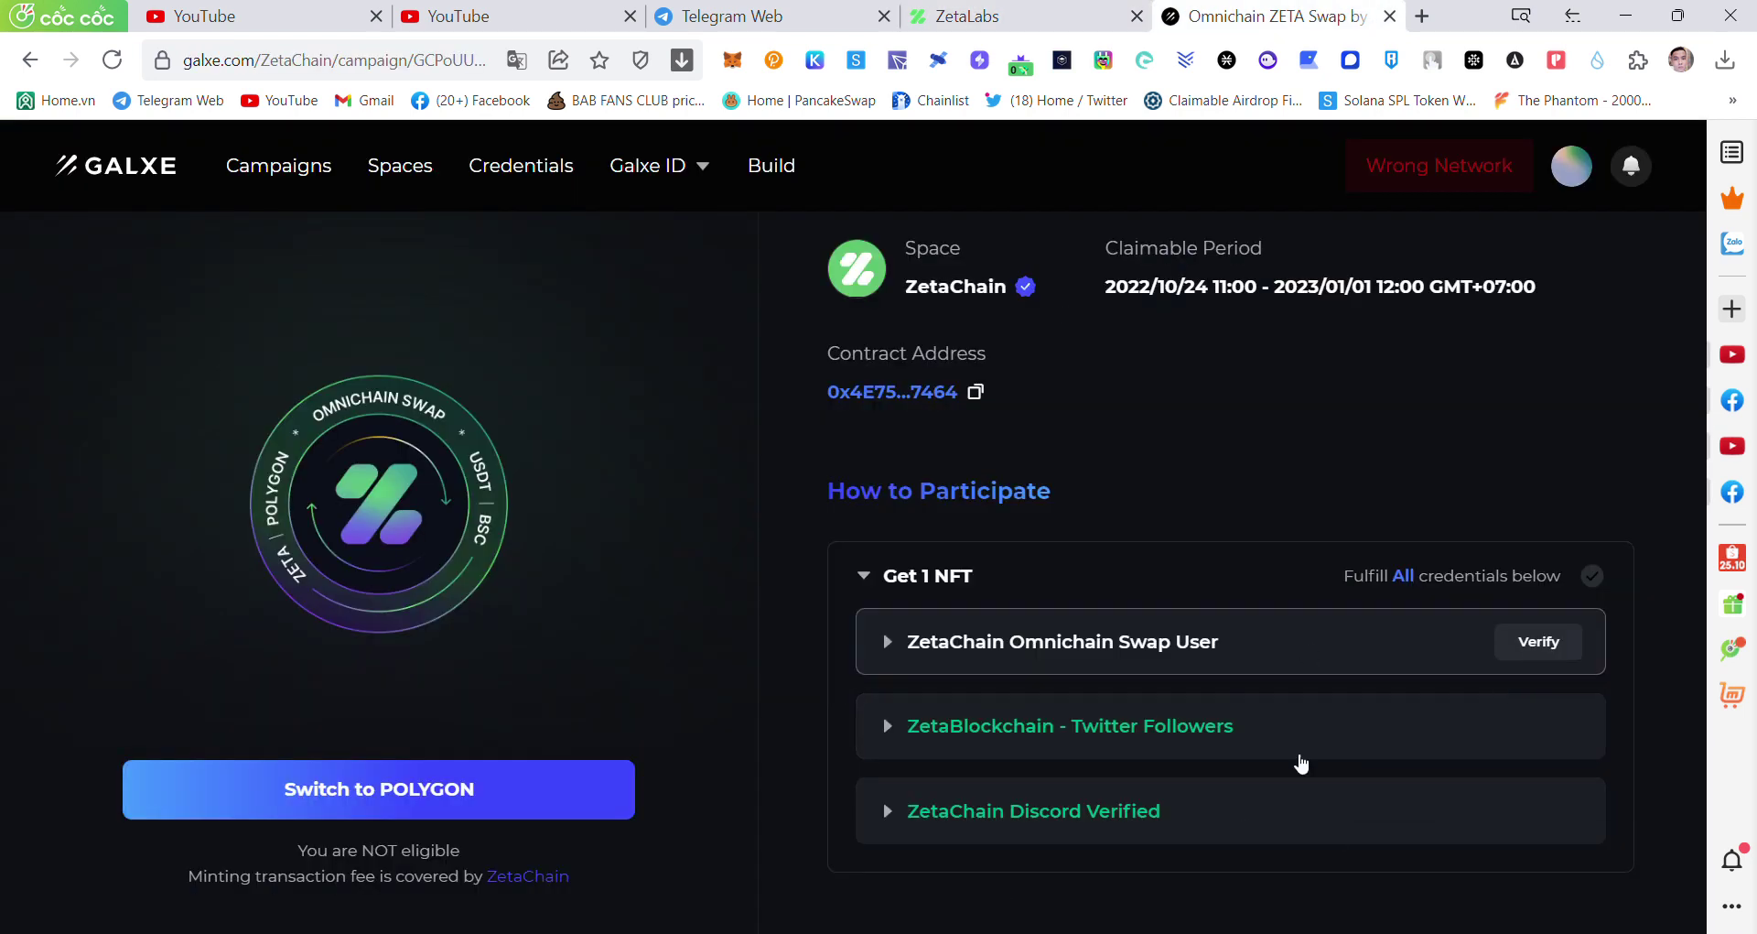
pyautogui.click(991, 9)
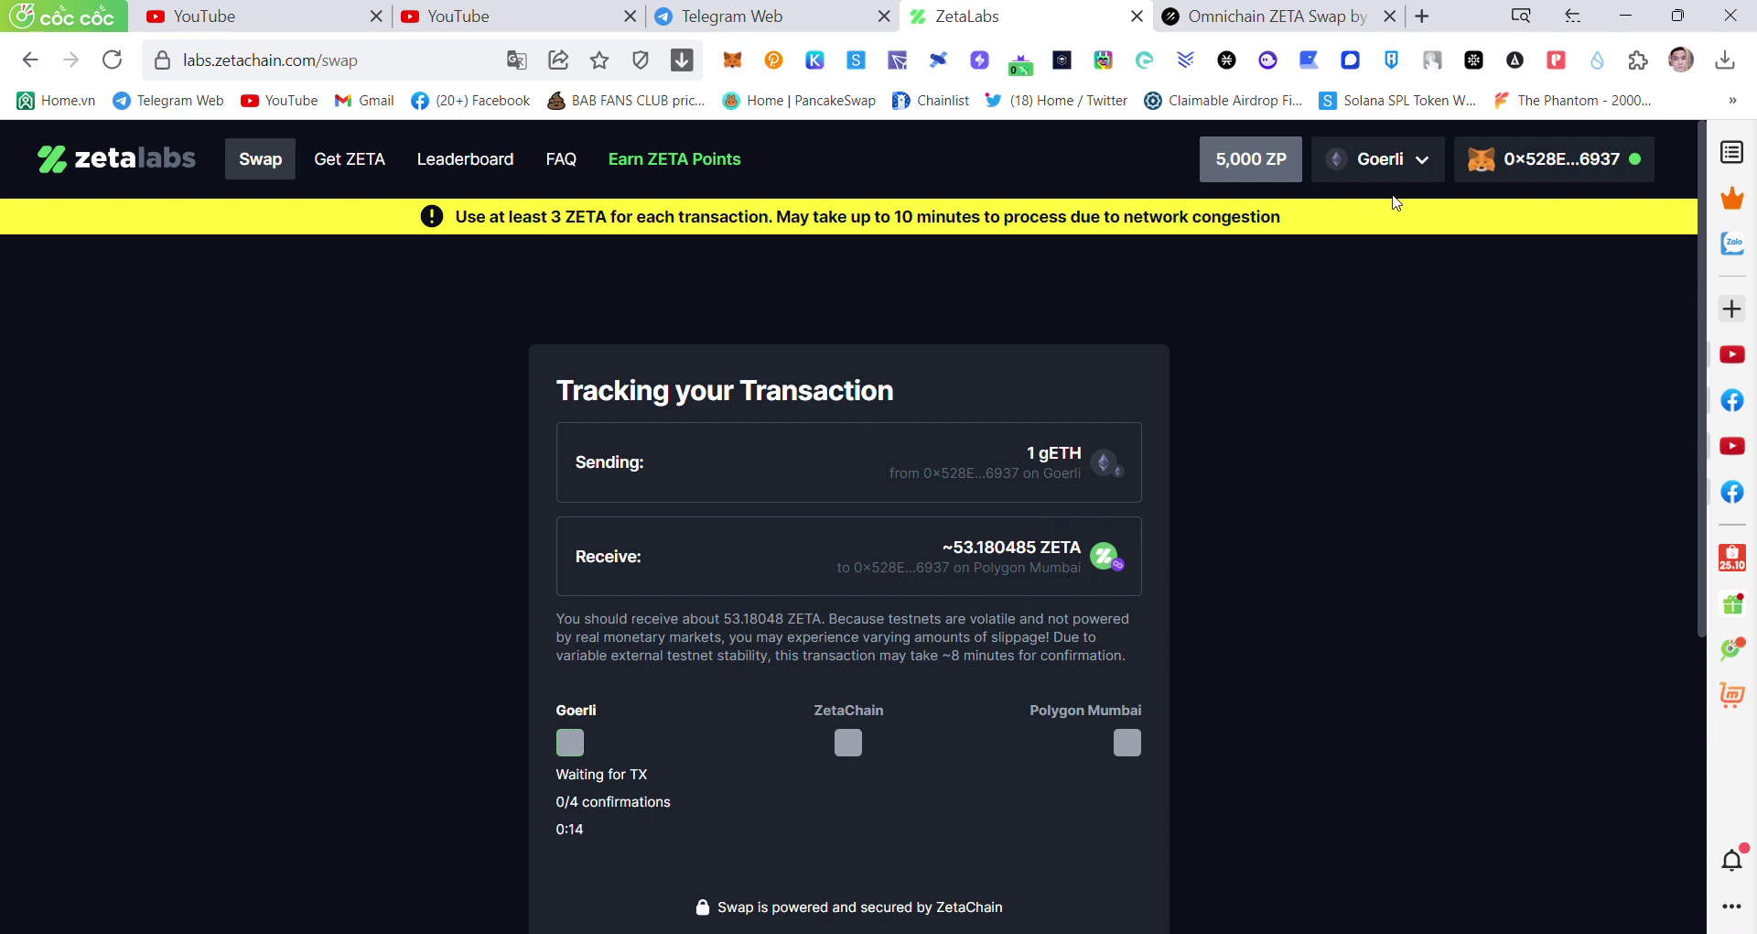
pyautogui.click(1420, 162)
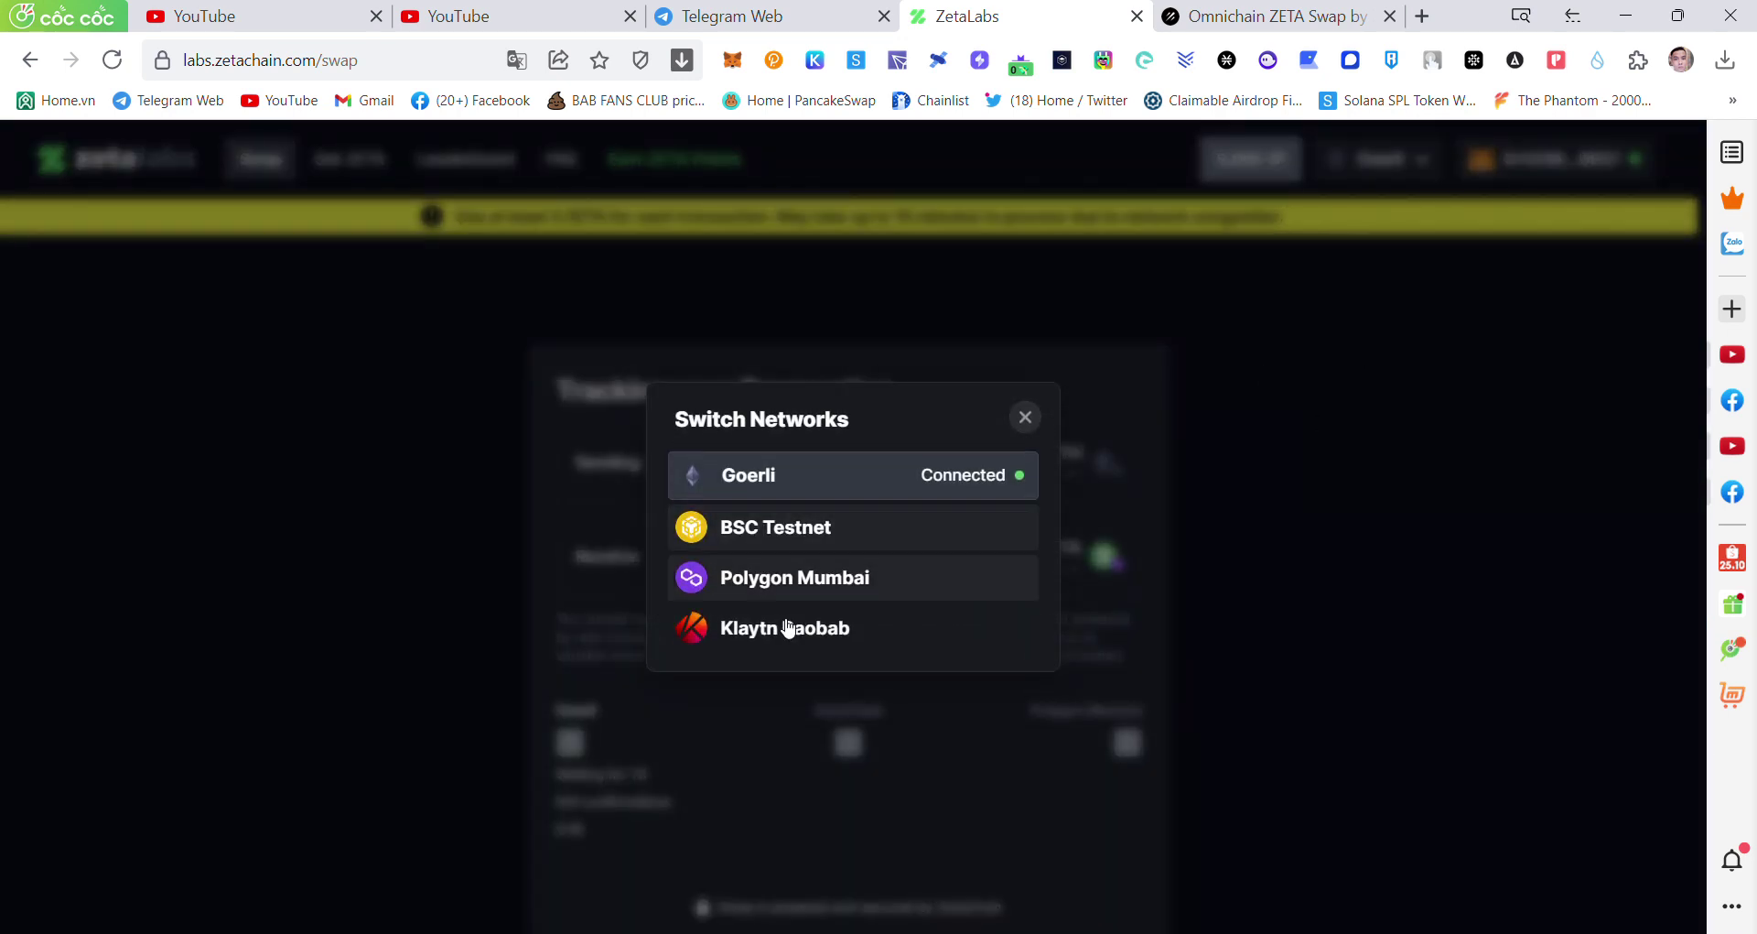
pyautogui.click(1245, 483)
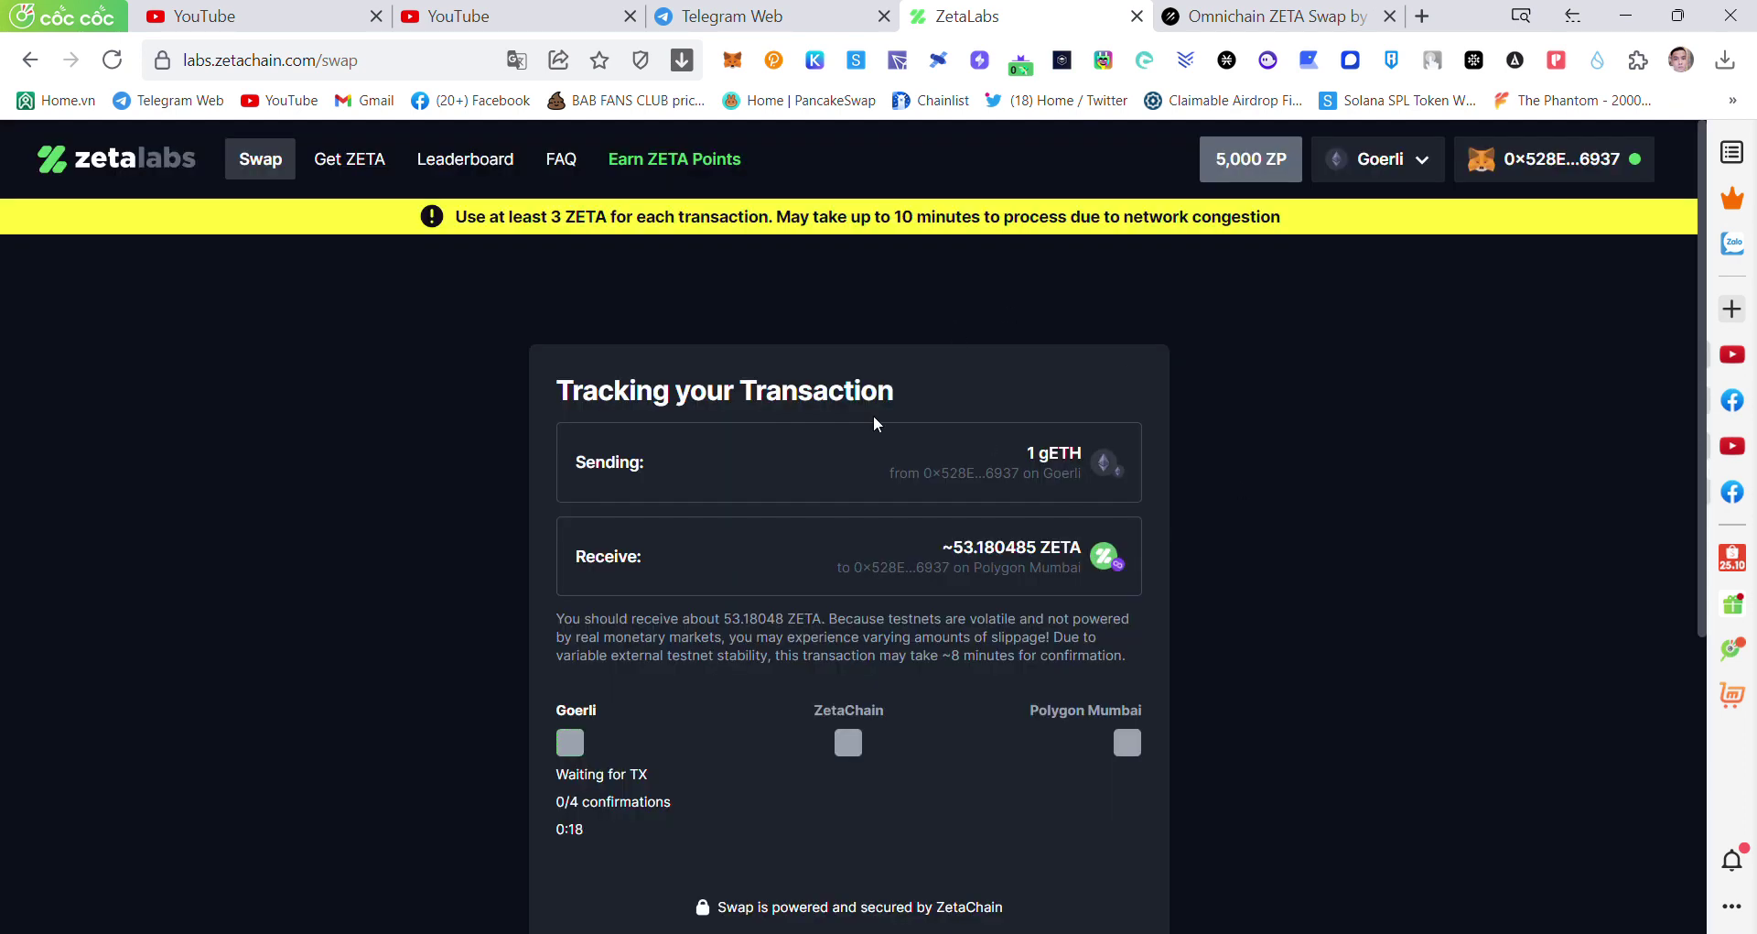
pyautogui.click(778, 16)
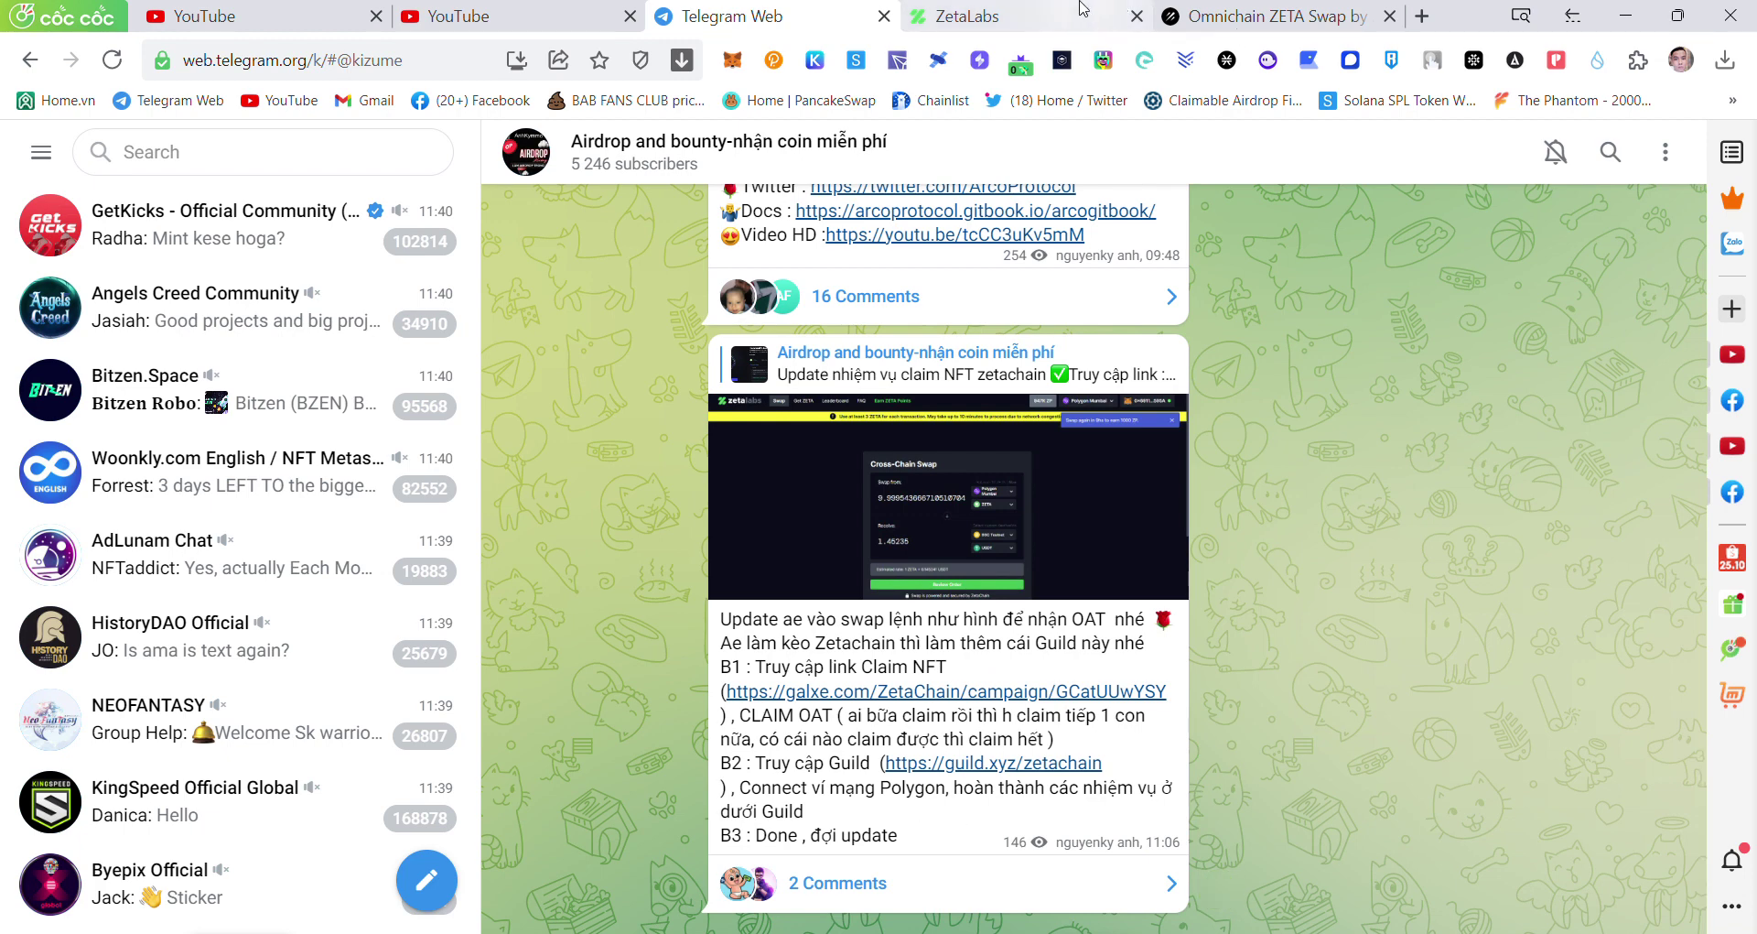
pyautogui.click(970, 16)
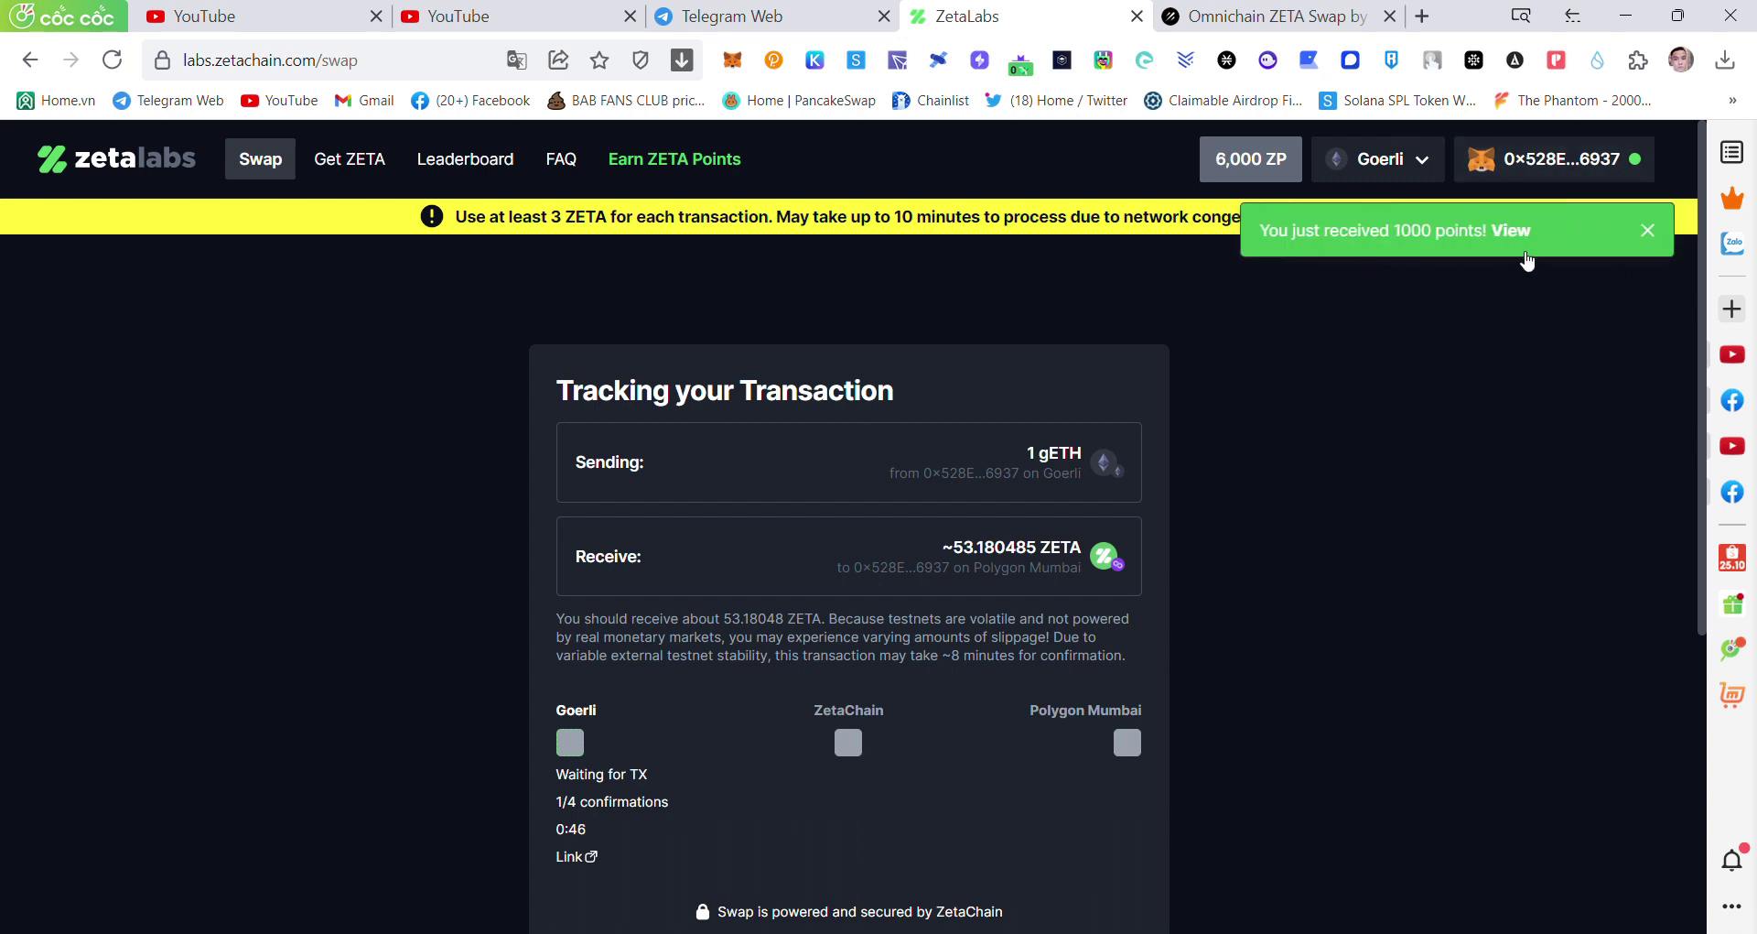
# - Review the account's ZETA points, rank, transactions and invites on the ZetaLabs leaderboard, and return to the swap tracking
pyautogui.moveTo(1251, 177)
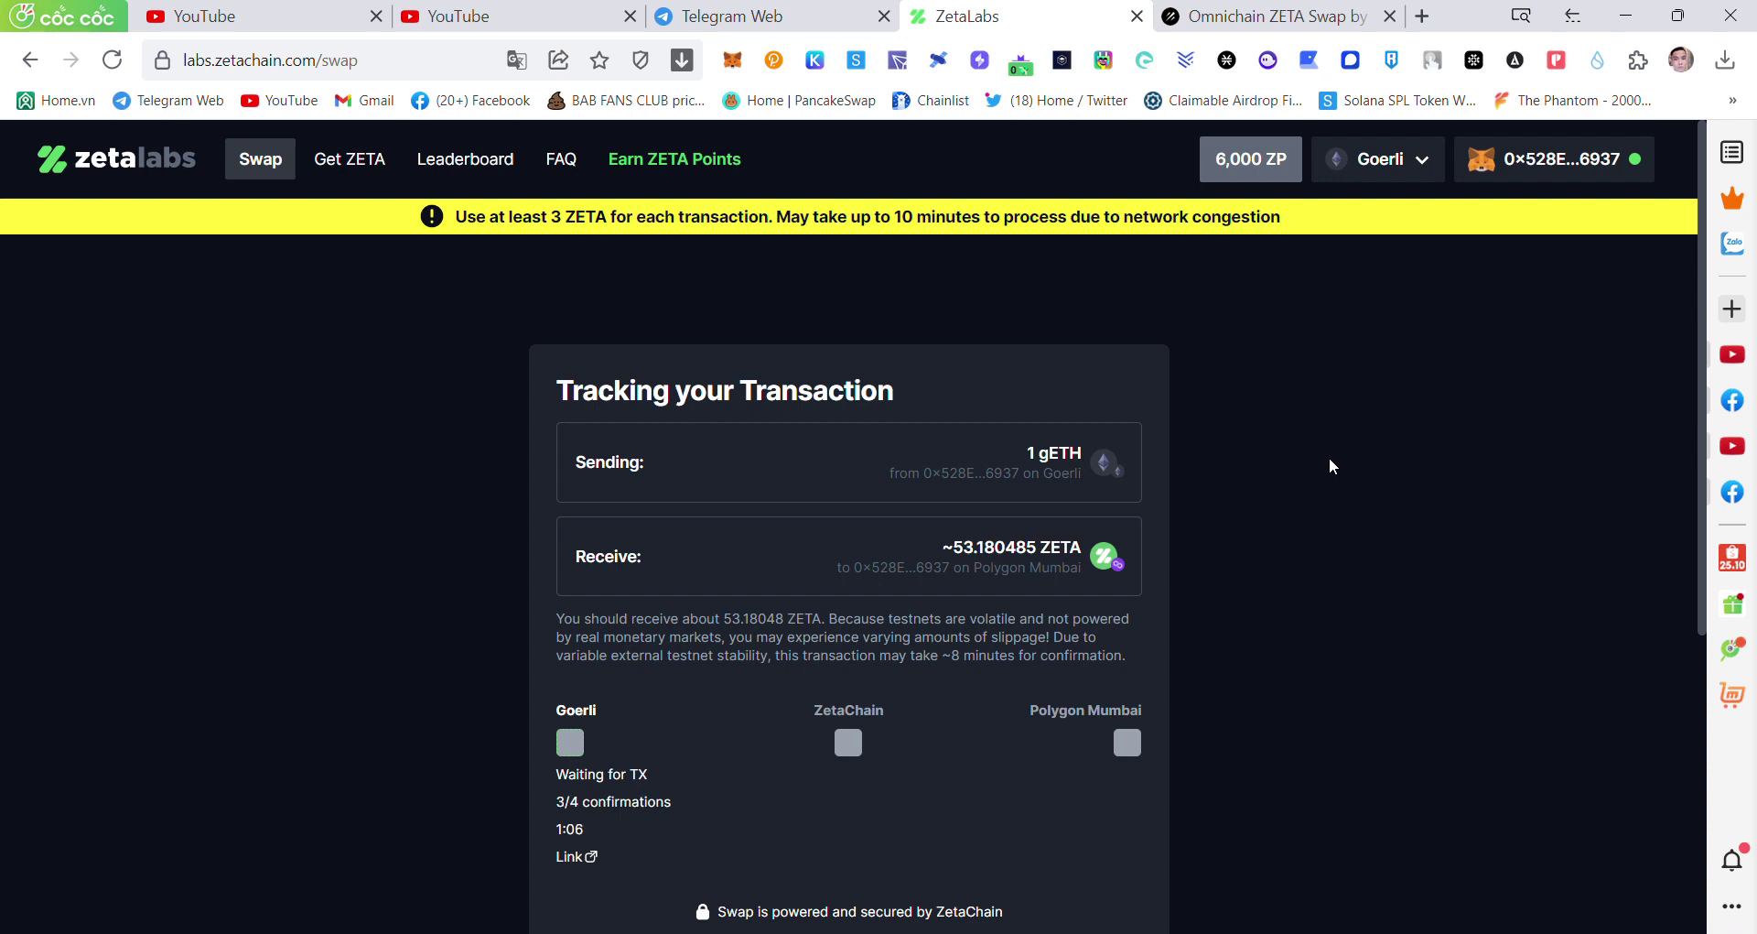
pyautogui.click(457, 169)
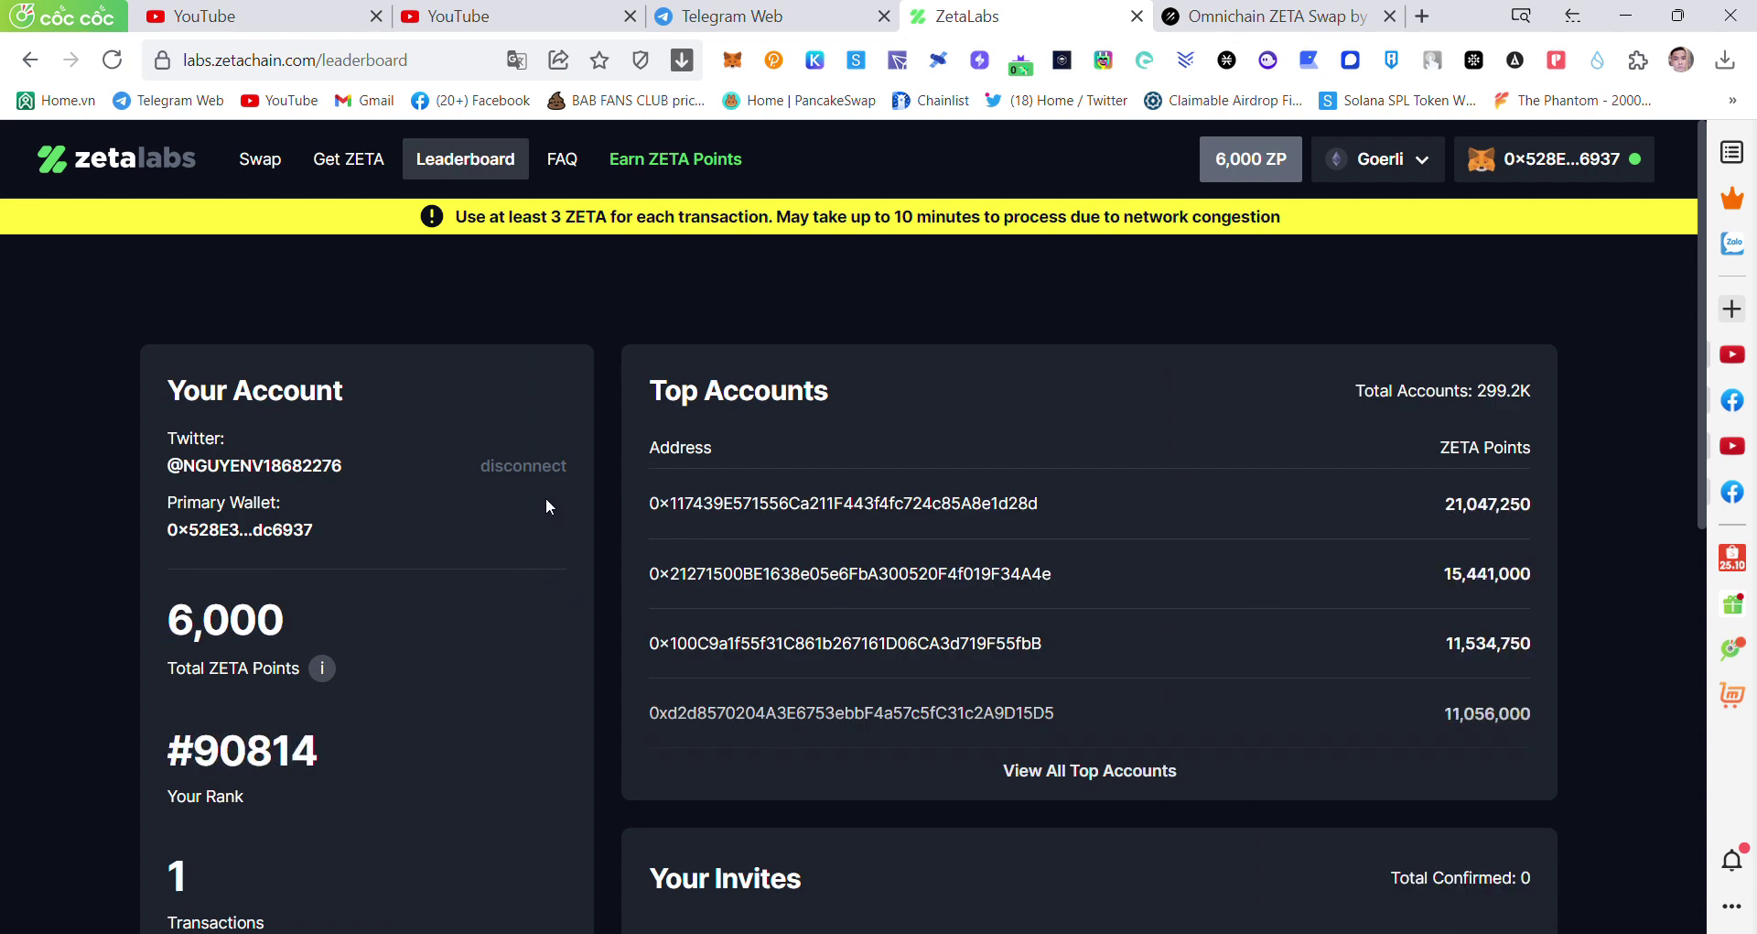
pyautogui.scroll(-1, 554, 499)
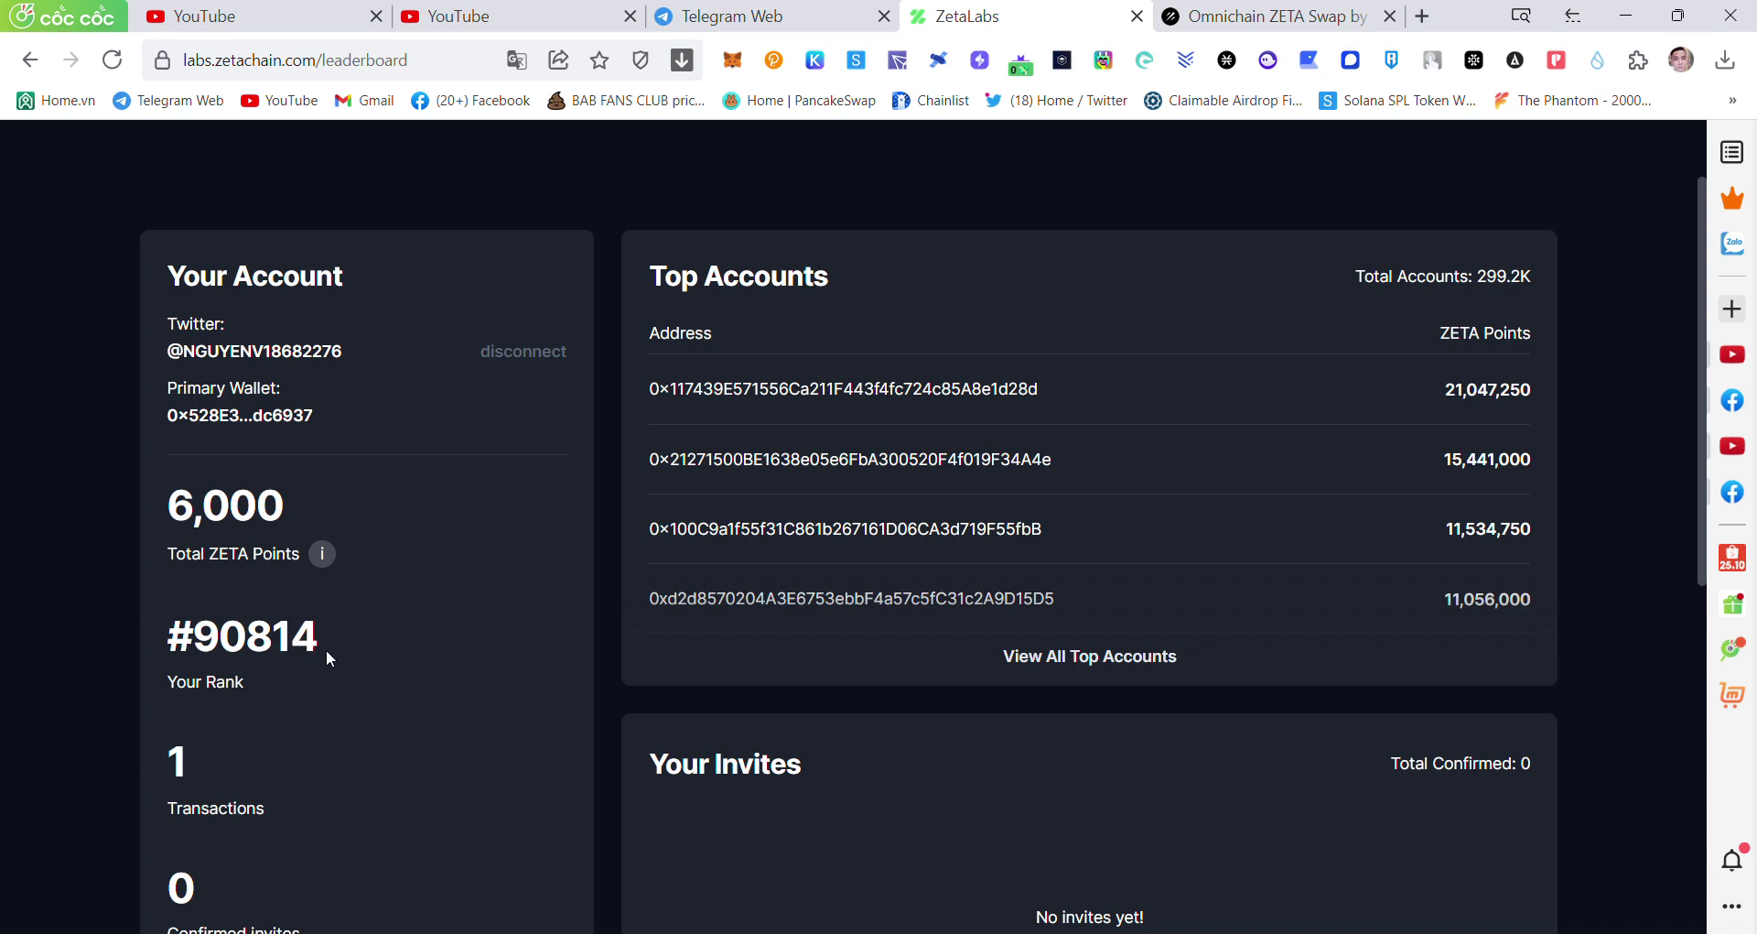
pyautogui.moveTo(327, 644); pyautogui.dragTo(158, 651)
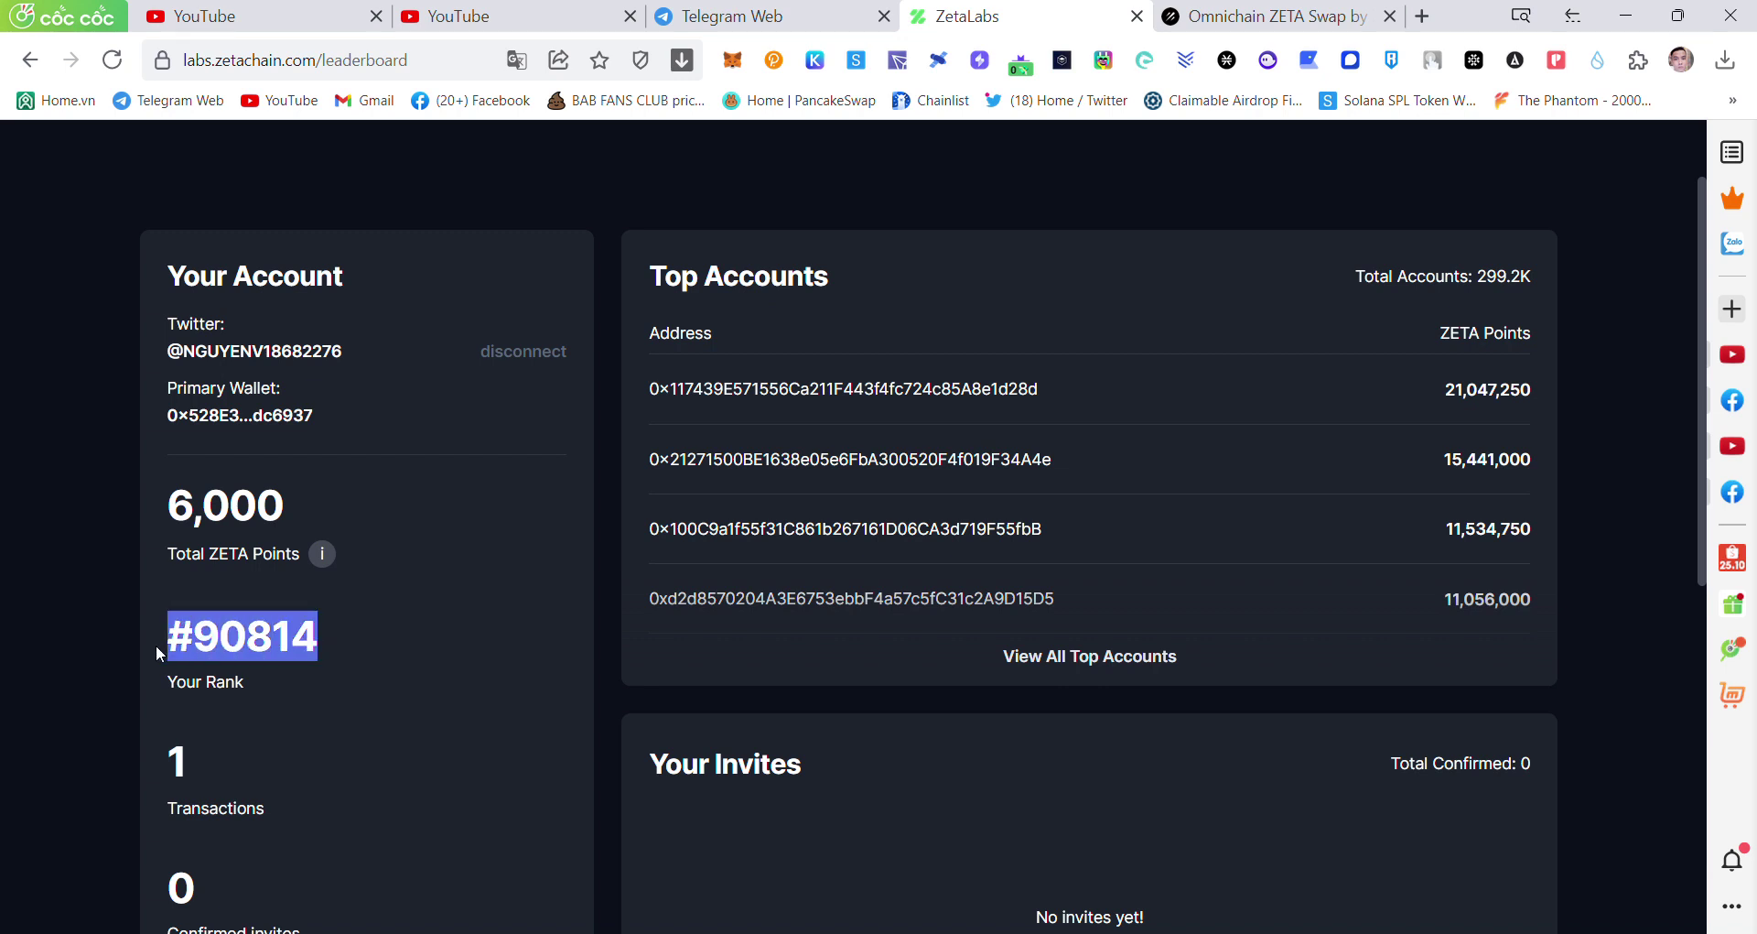
pyautogui.scroll(1, 460, 574)
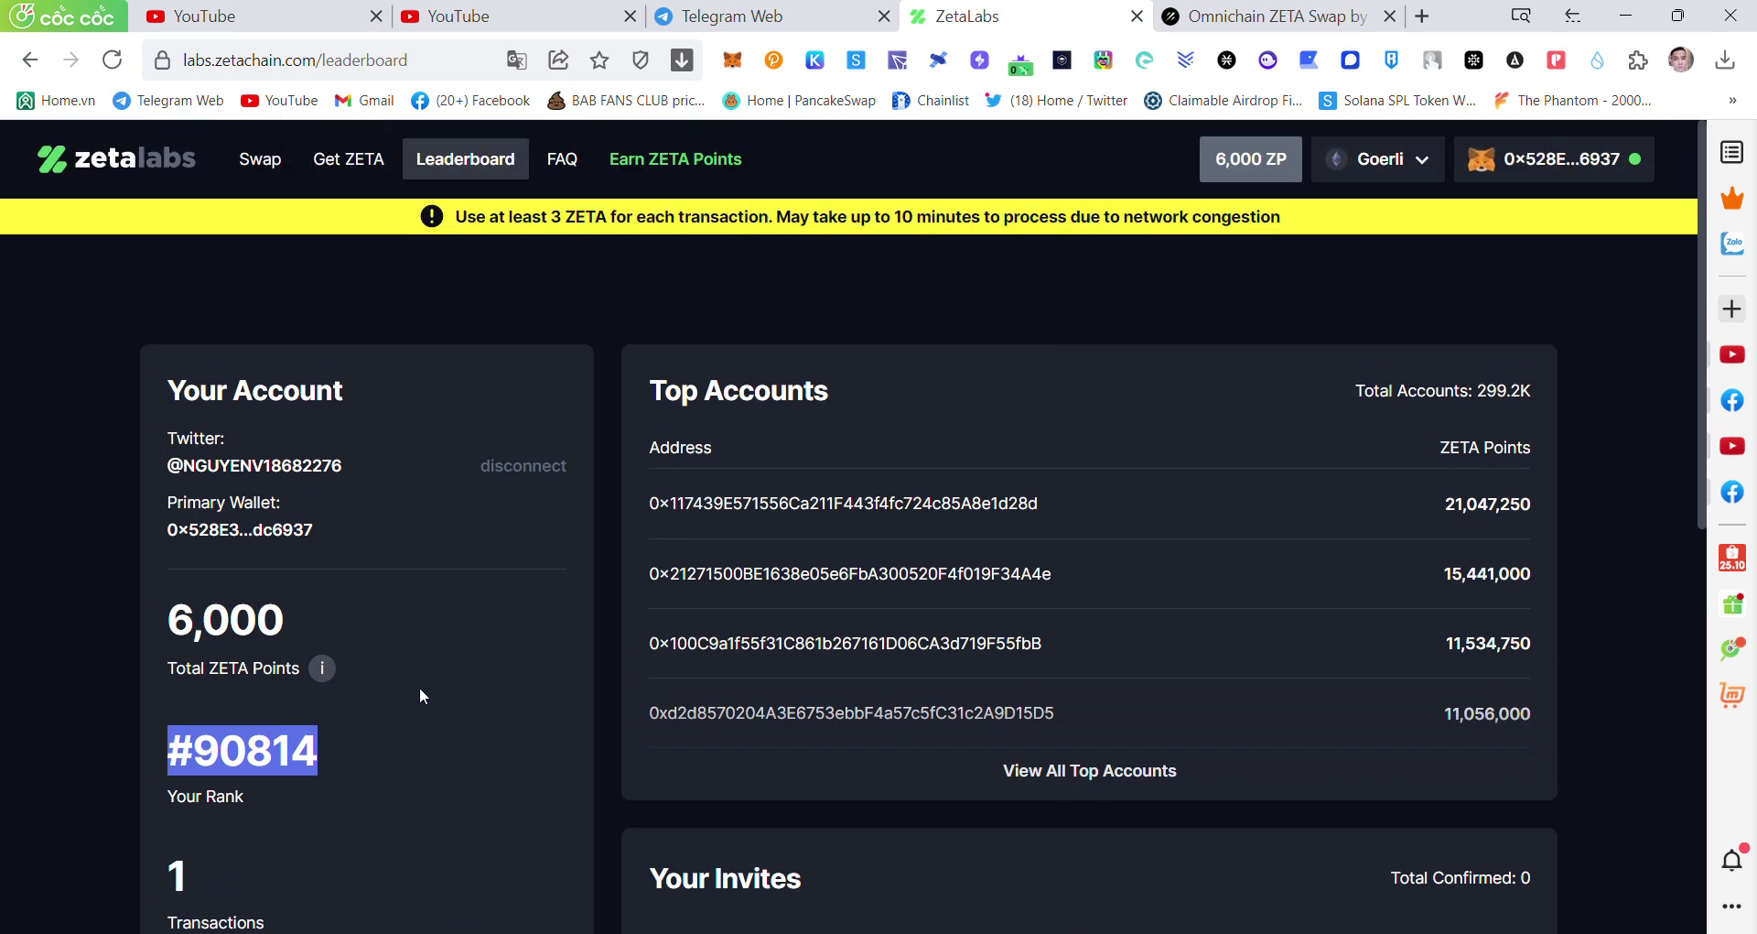
pyautogui.scroll(-2, 255, 775)
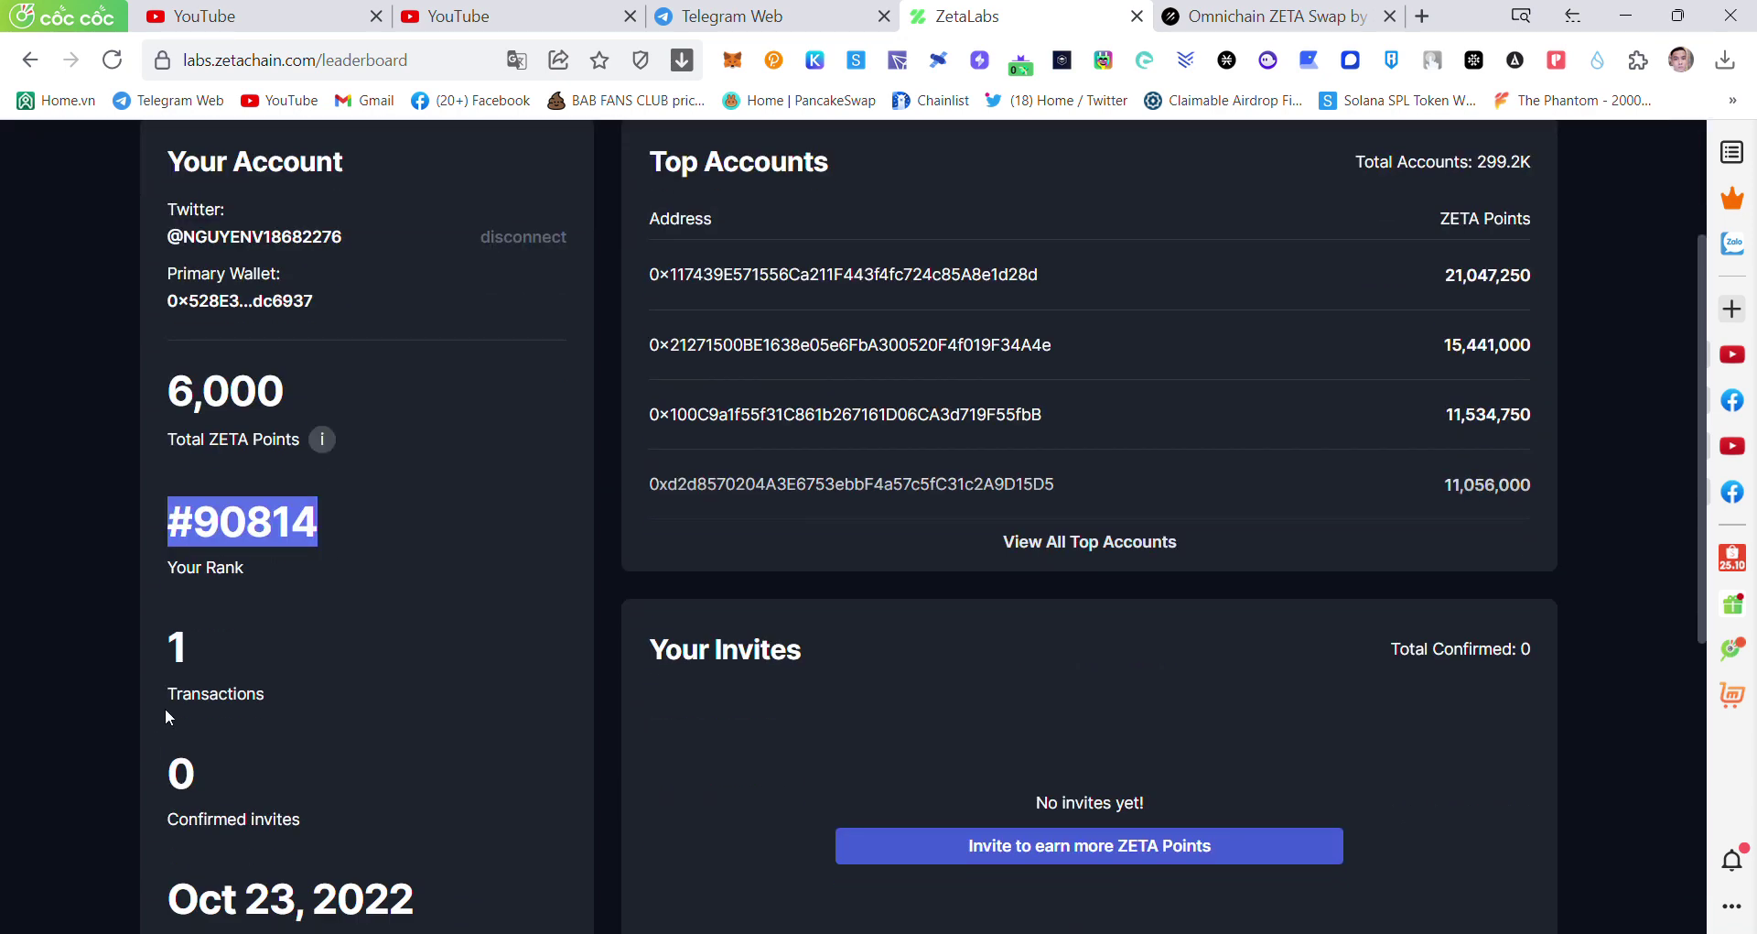
pyautogui.moveTo(169, 693); pyautogui.dragTo(330, 699)
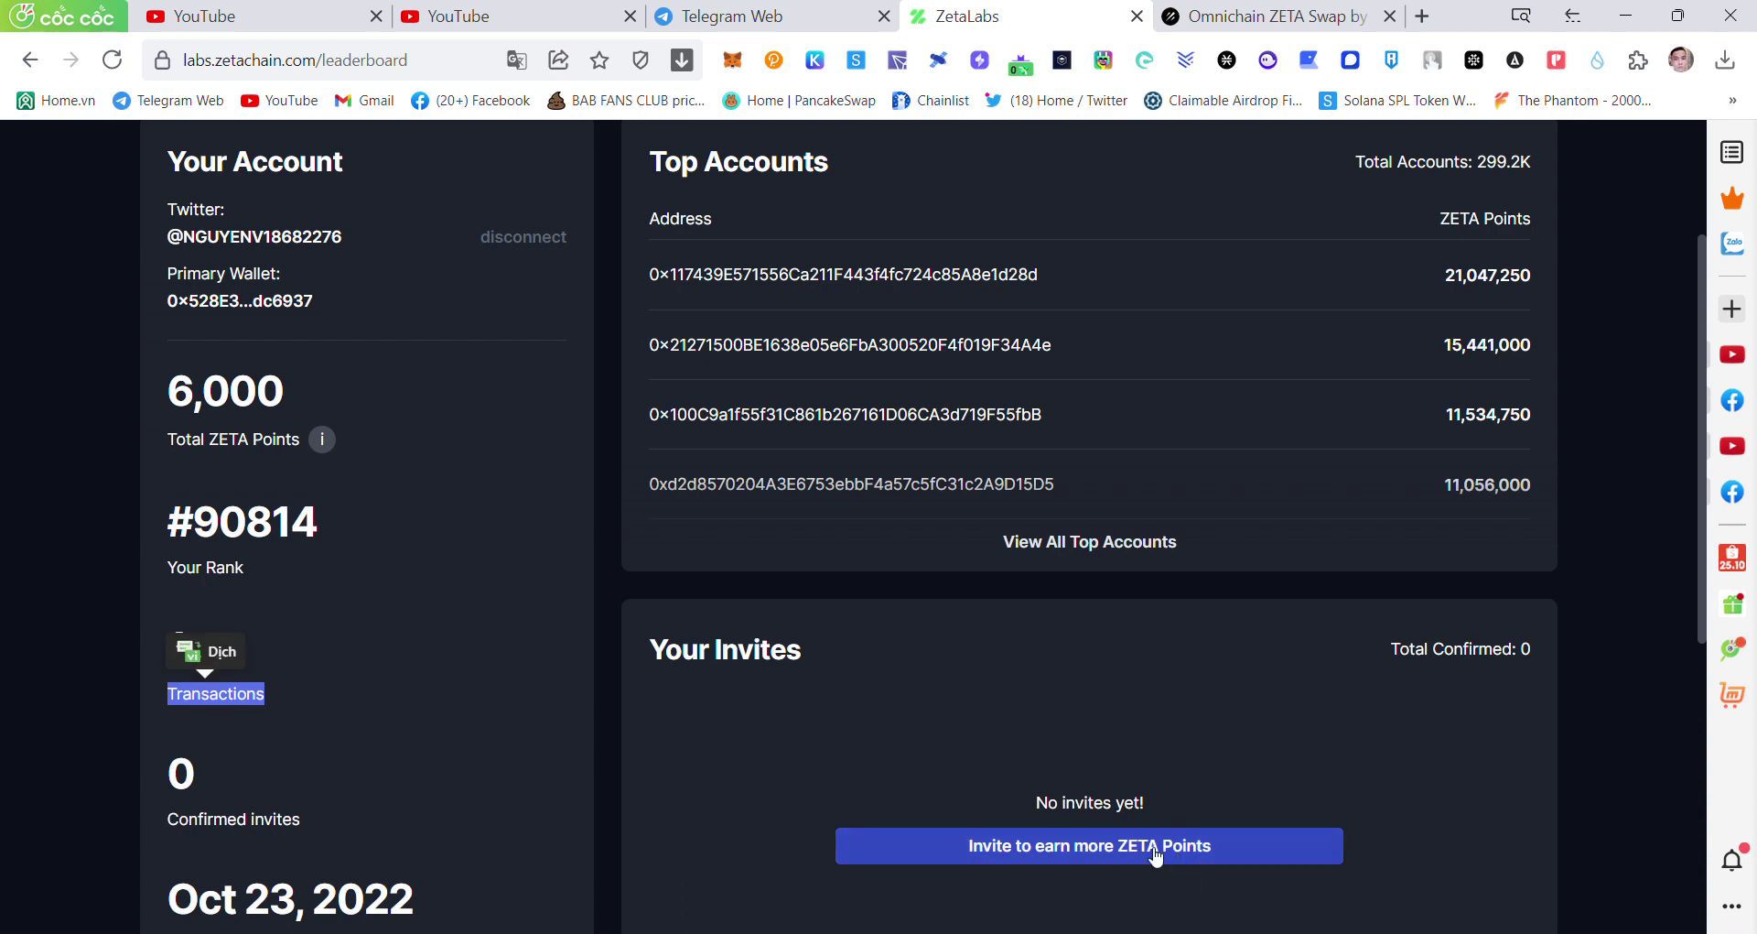
pyautogui.scroll(2, 616, 800)
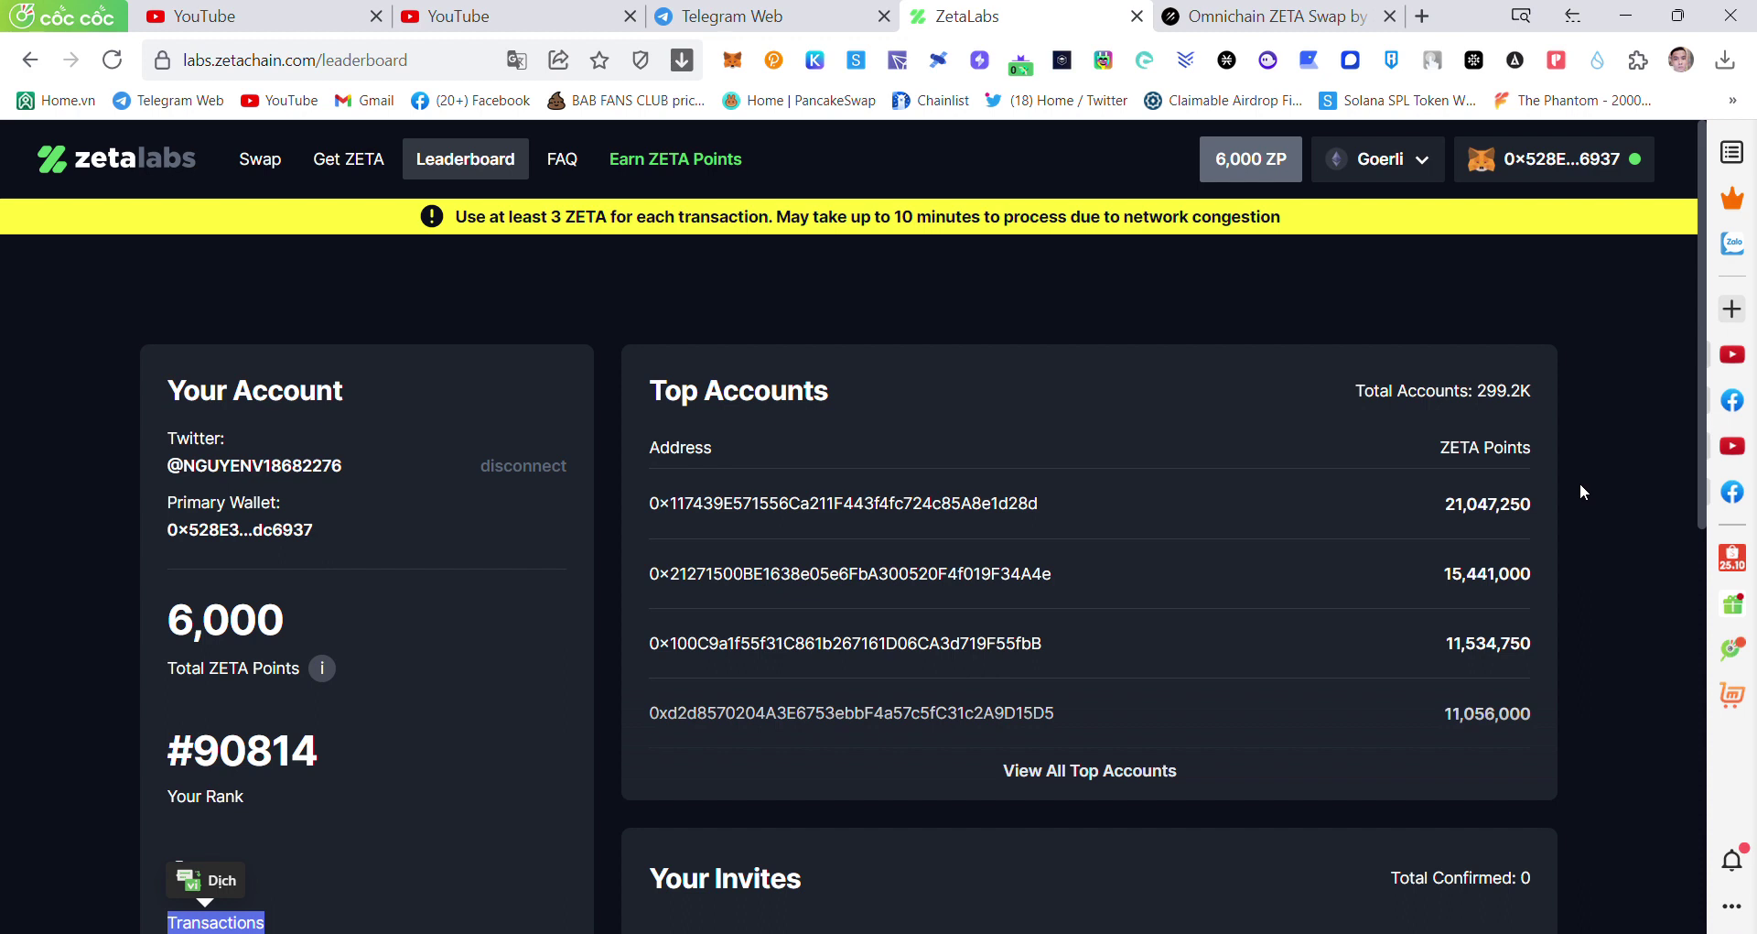
pyautogui.click(260, 159)
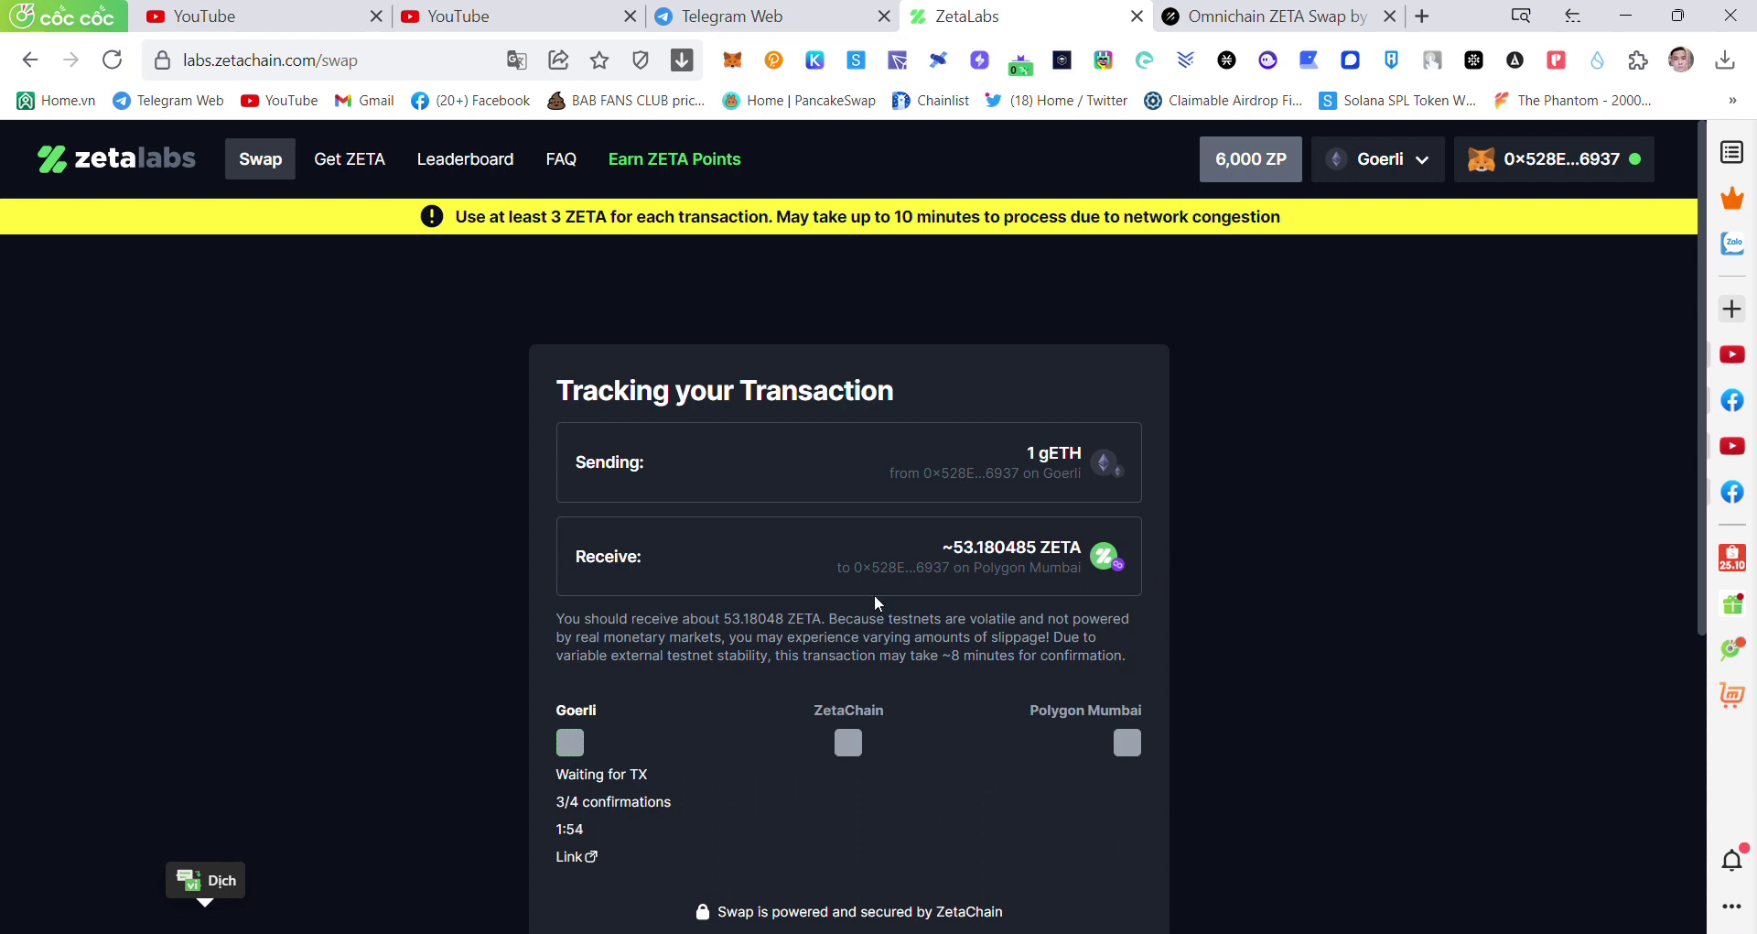
# - In the Galxe Omnichain ZETA Swap campaign, switch the wallet to Polygon and claim the OAT
pyautogui.click(1348, 7)
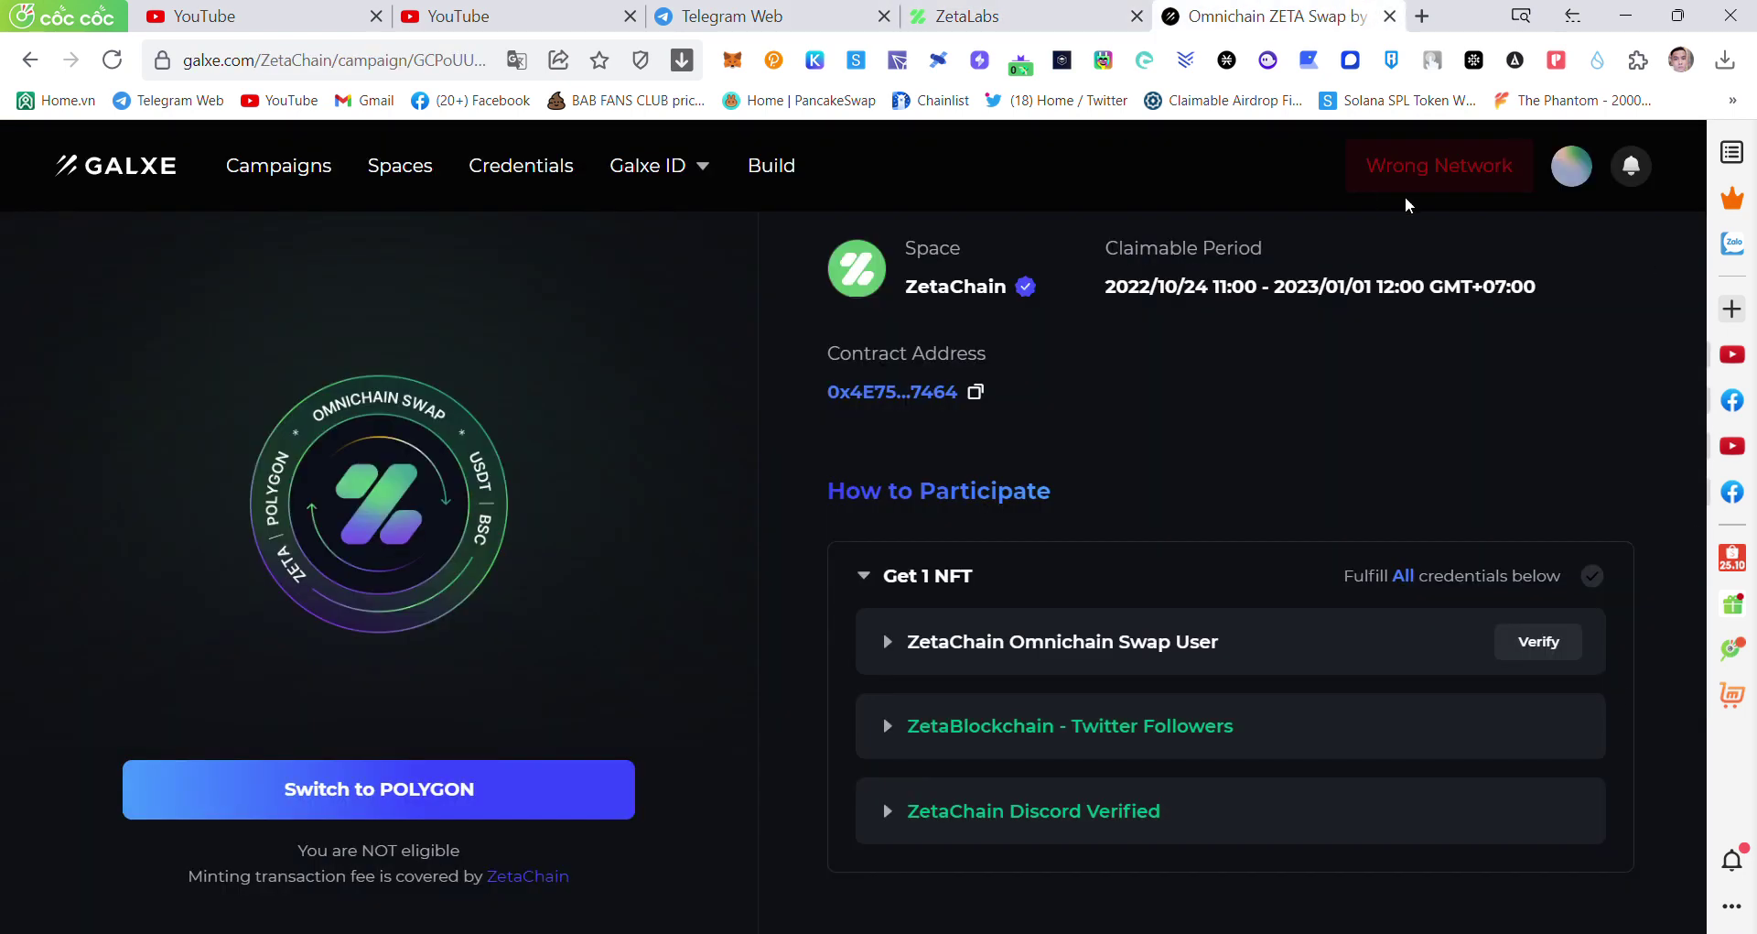
pyautogui.click(1444, 168)
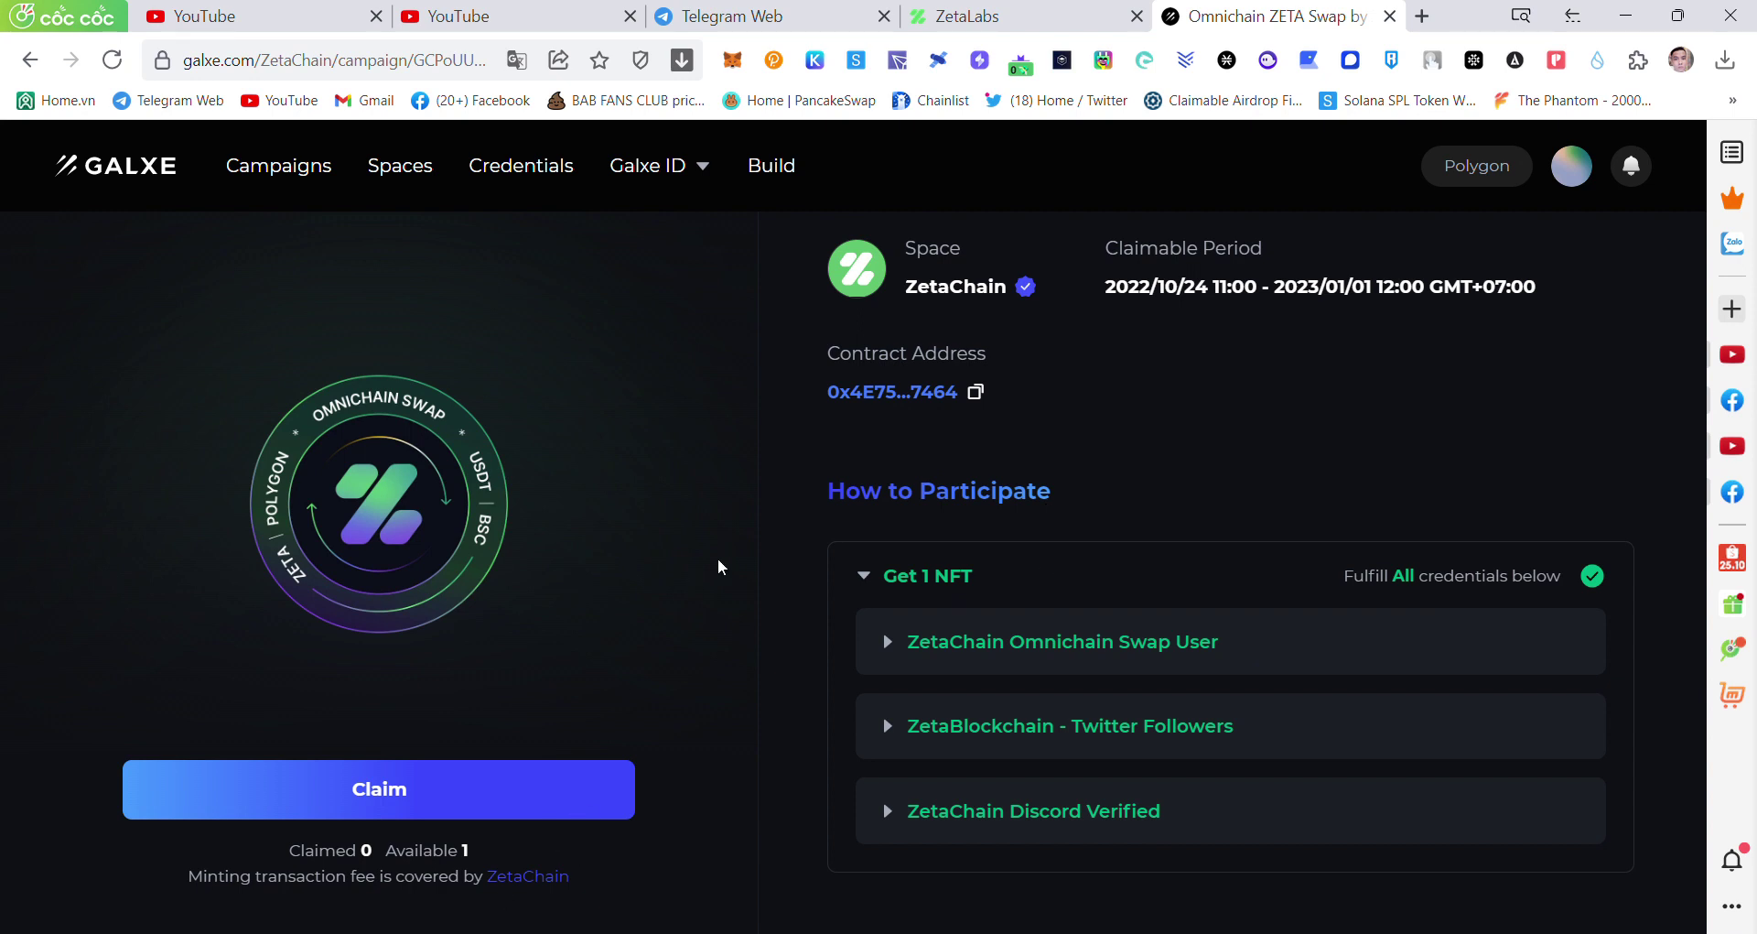
pyautogui.click(467, 788)
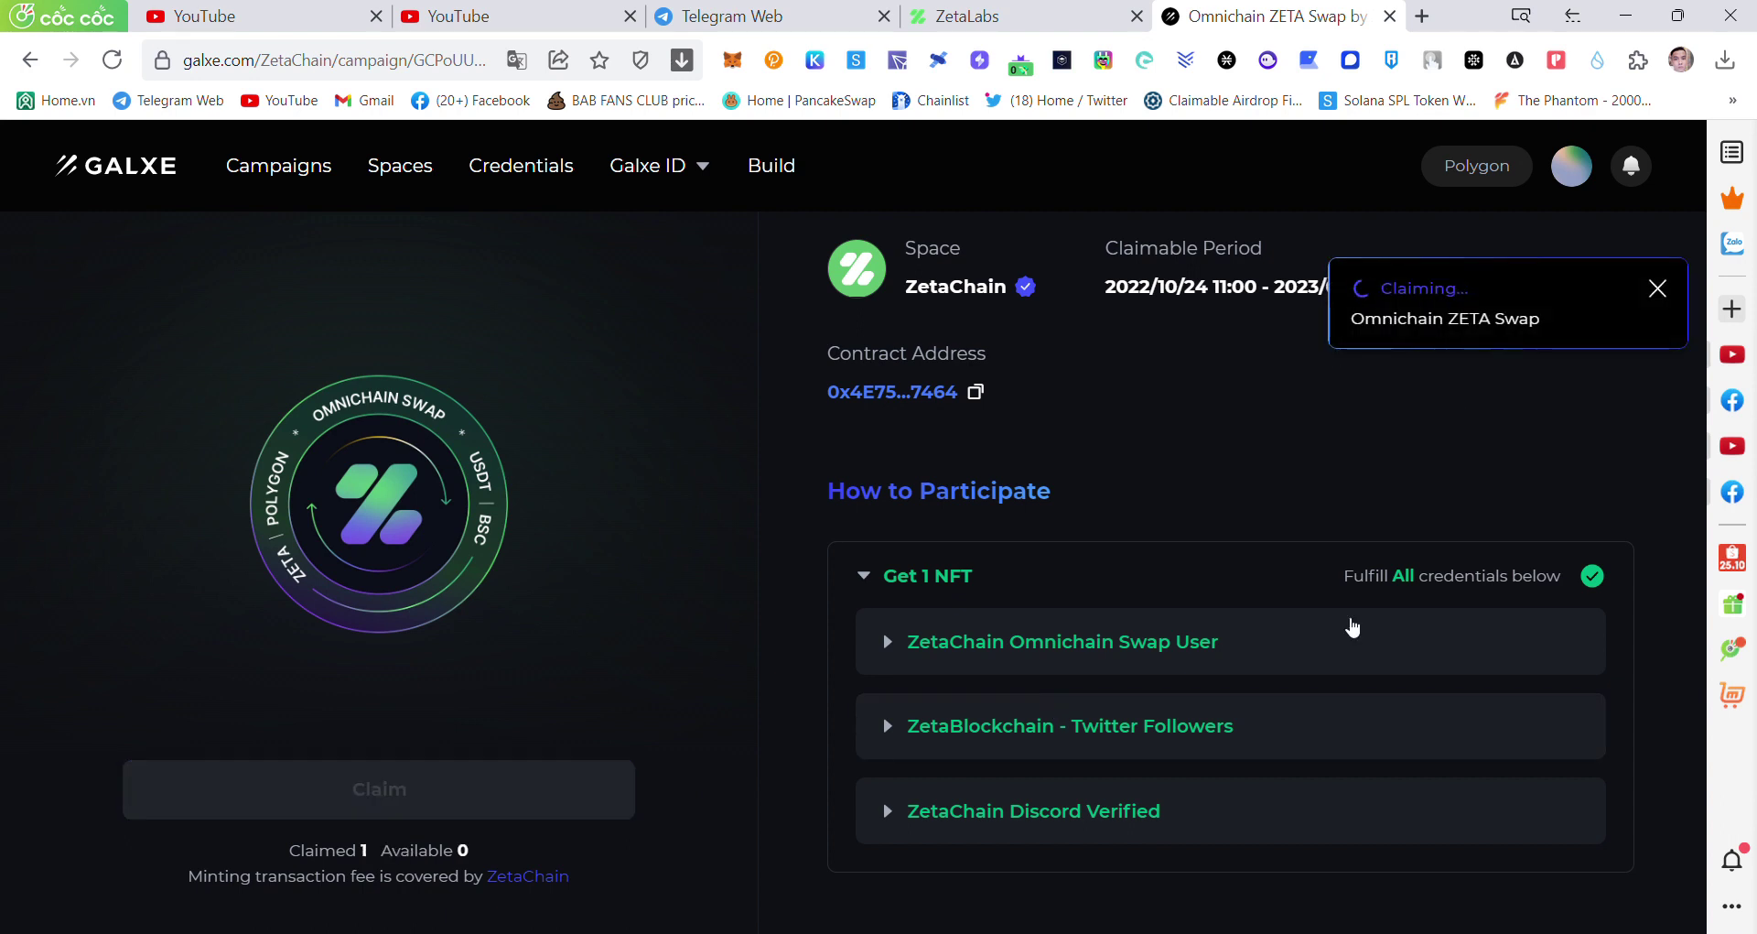
# - Start another ZetaLabs swap with Polygon Mumbai as the source network and ZETA as the asset to send
pyautogui.click(933, 15)
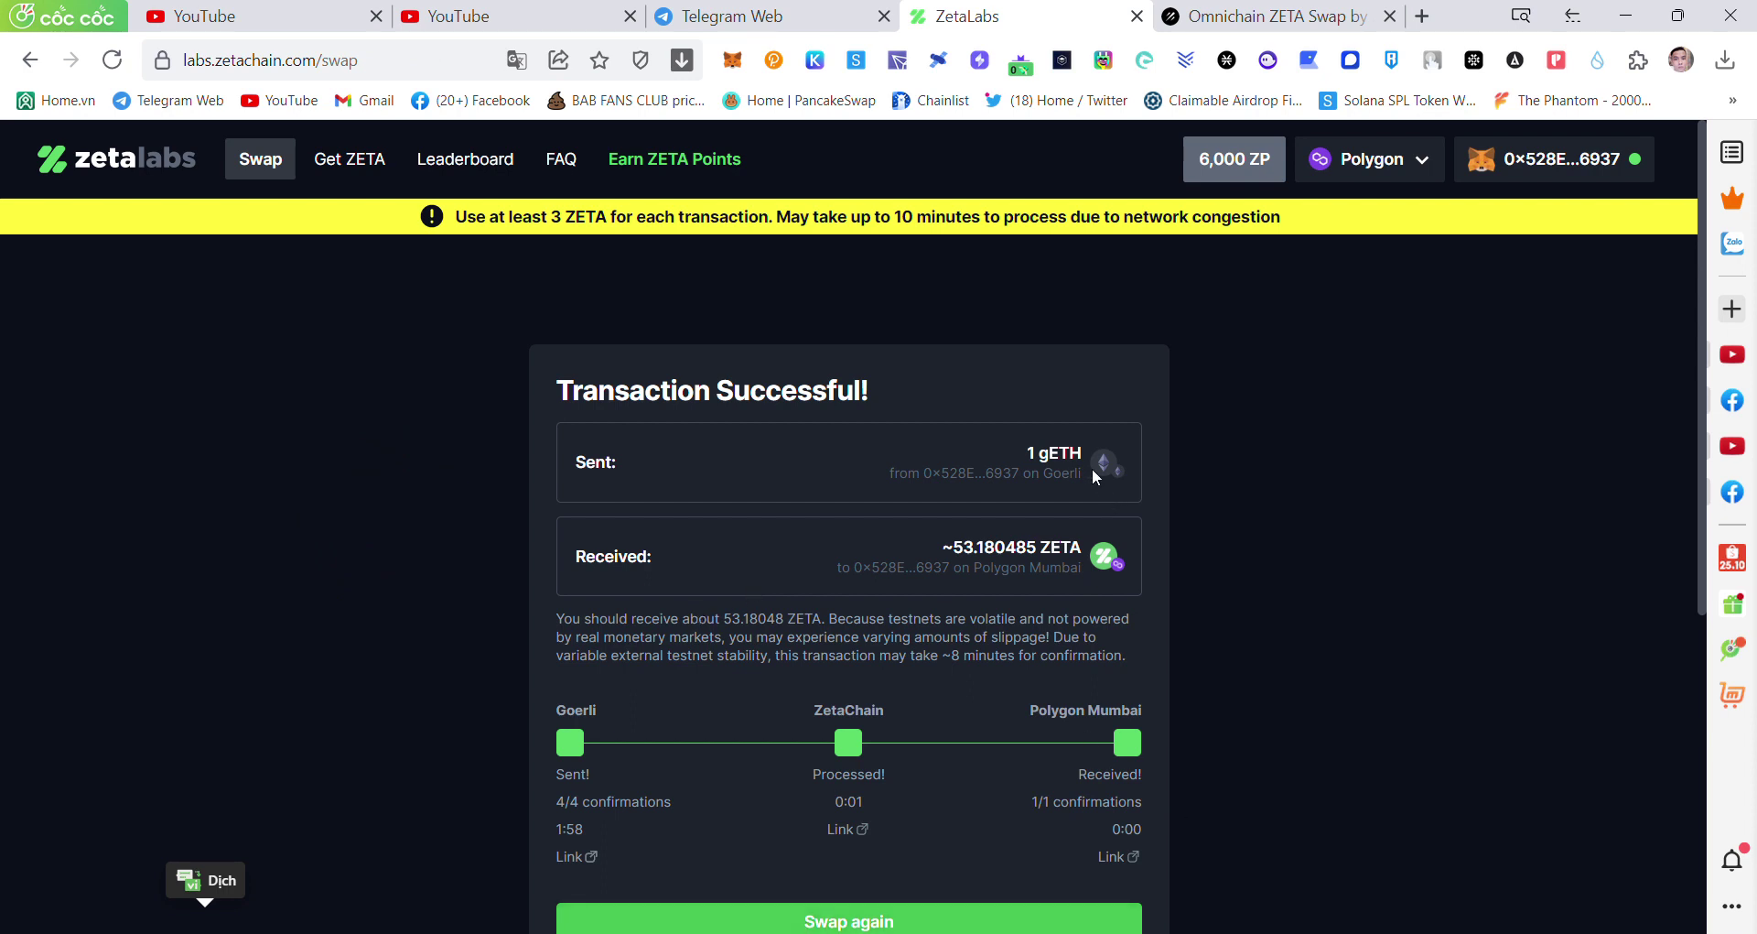
pyautogui.click(777, 923)
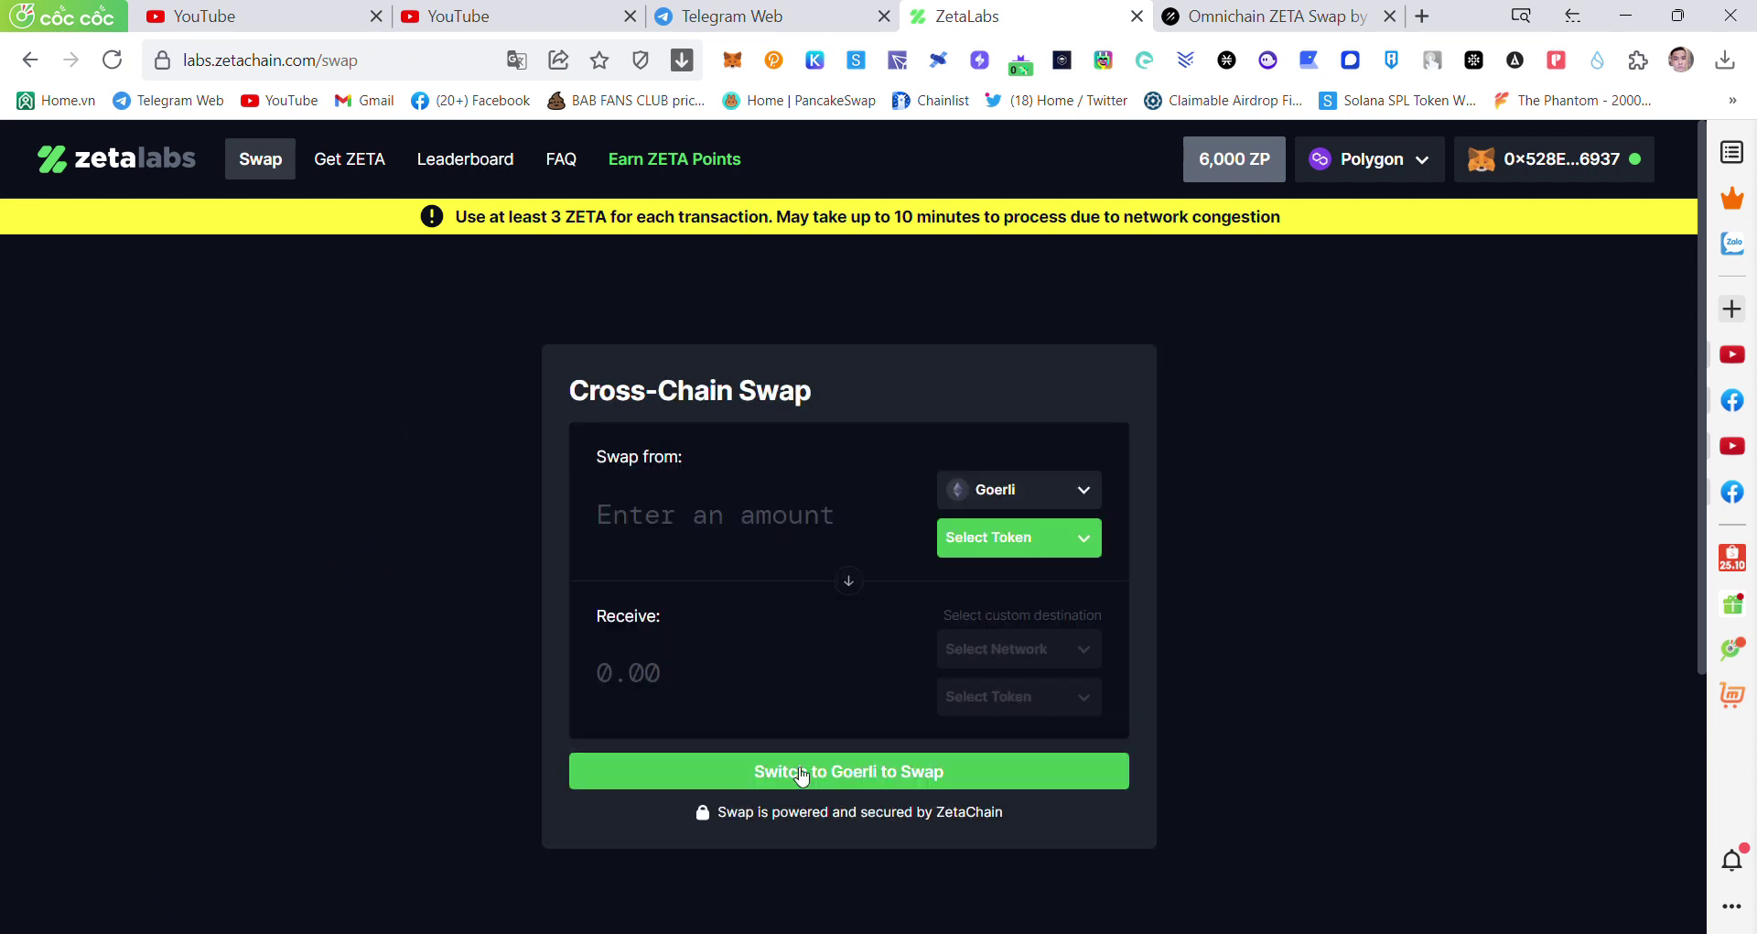
pyautogui.click(1026, 495)
pyautogui.click(645, 614)
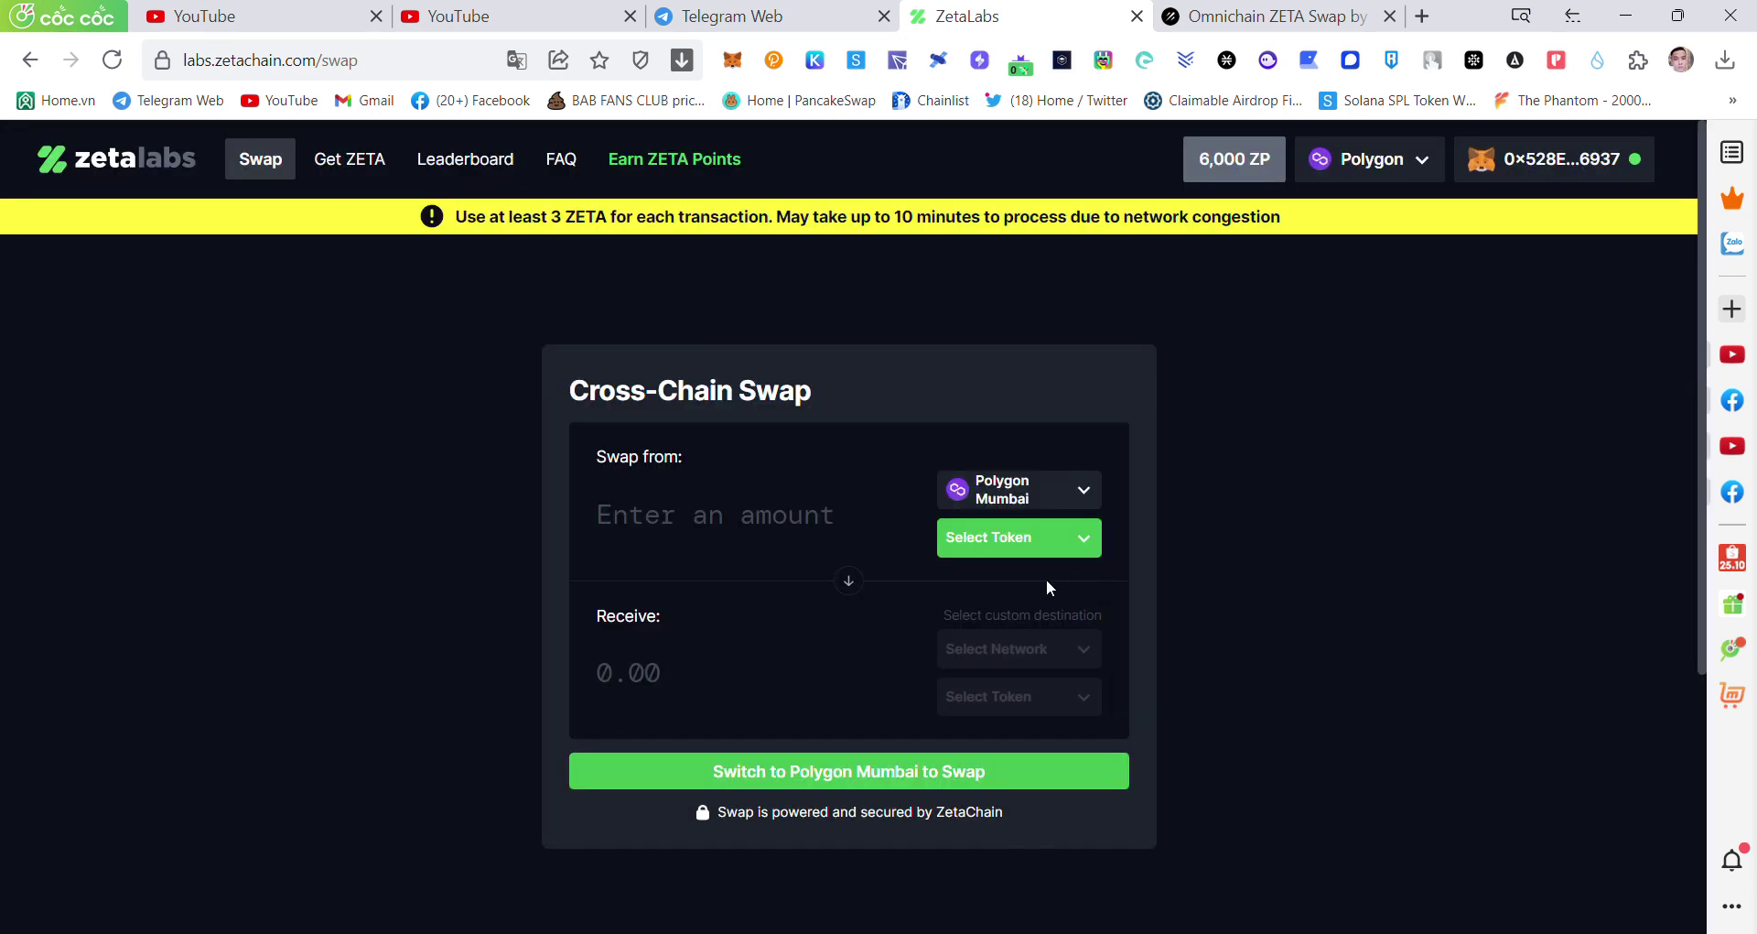
pyautogui.click(1034, 540)
pyautogui.click(734, 623)
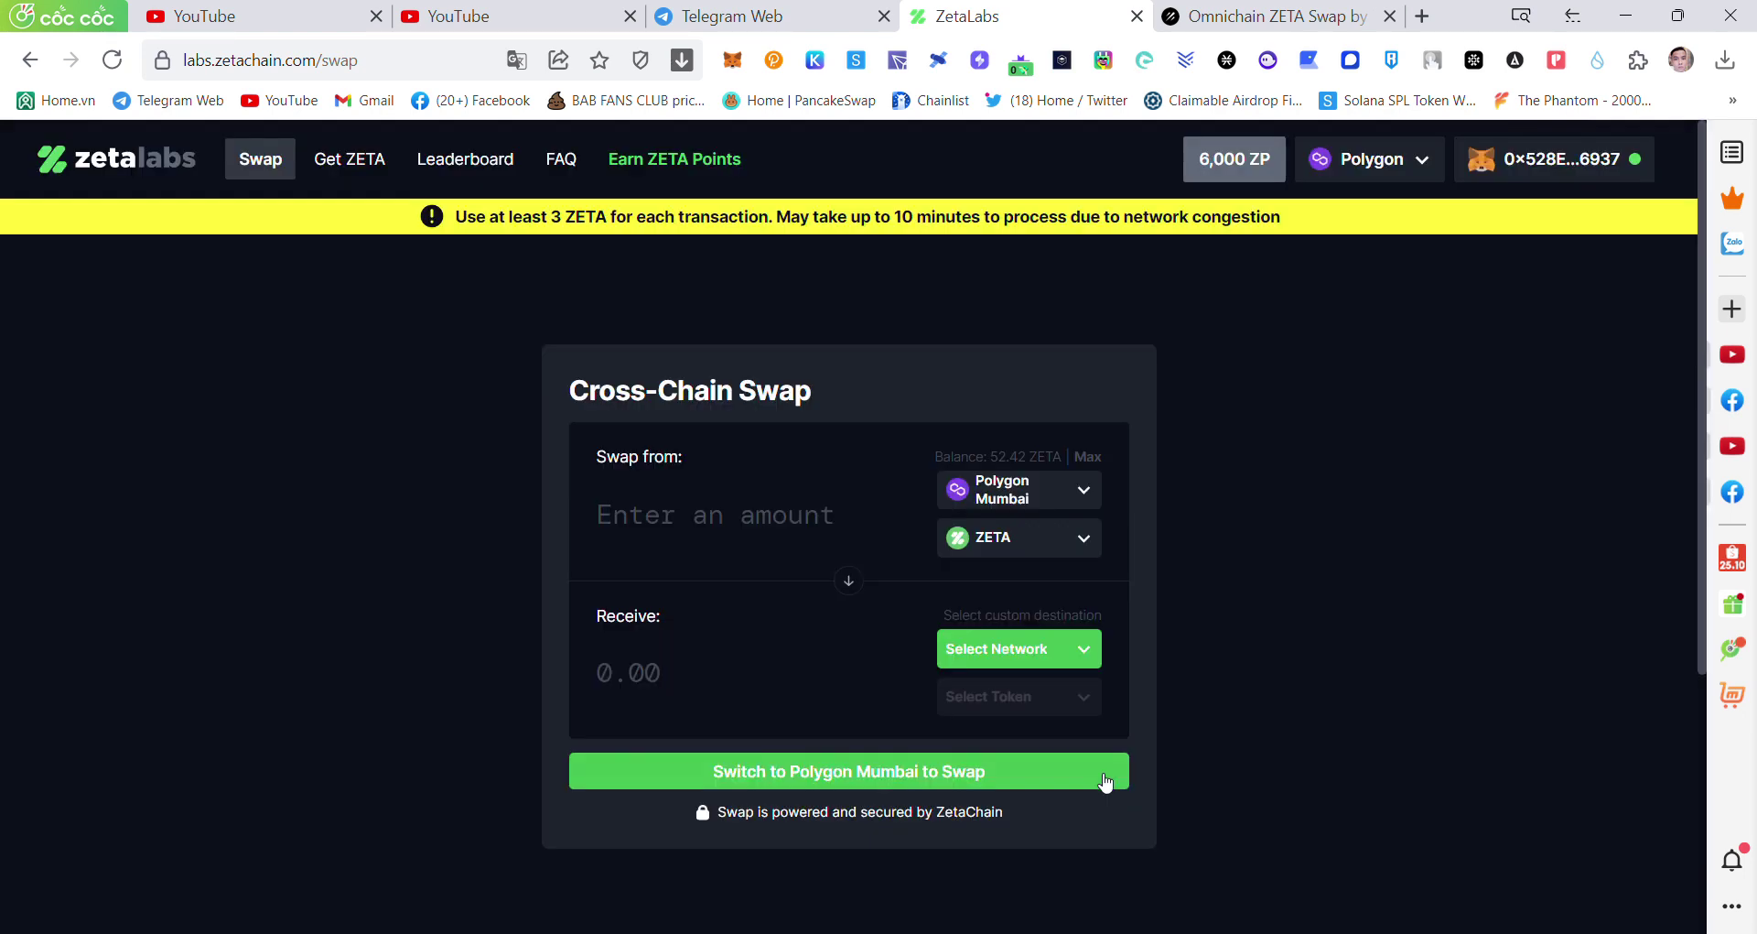
# - Set the new swap's destination to BSC Testnet with USDT as the asset to receive
pyautogui.click(1052, 651)
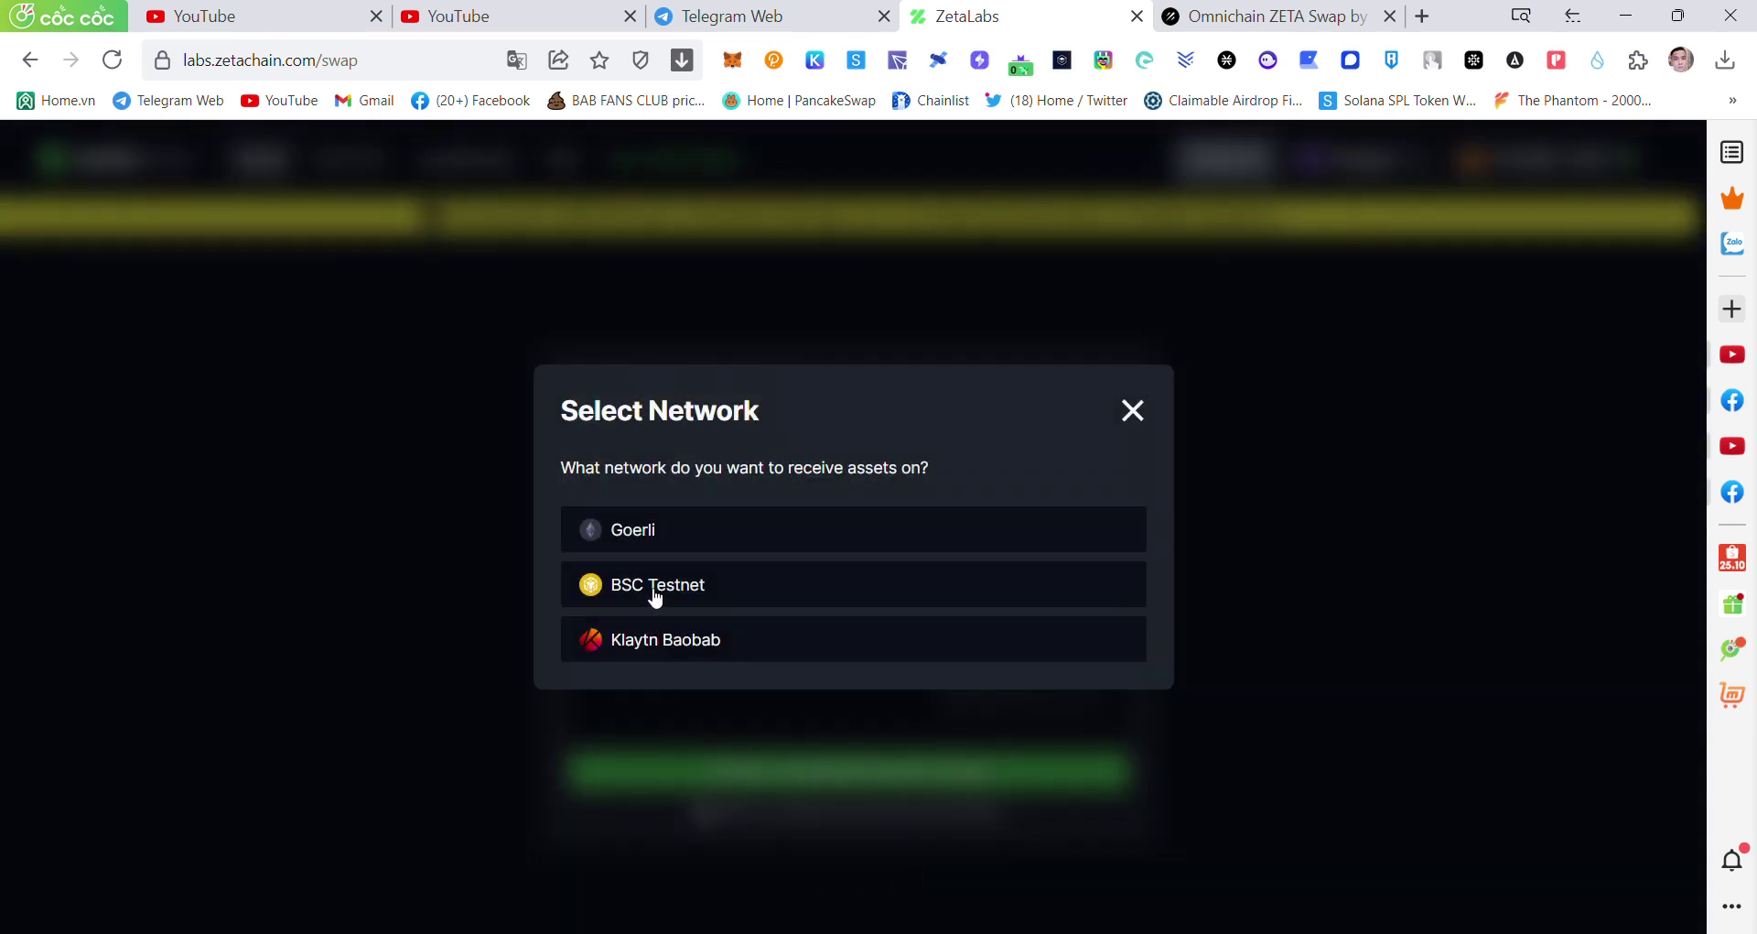
pyautogui.click(671, 599)
pyautogui.click(1064, 709)
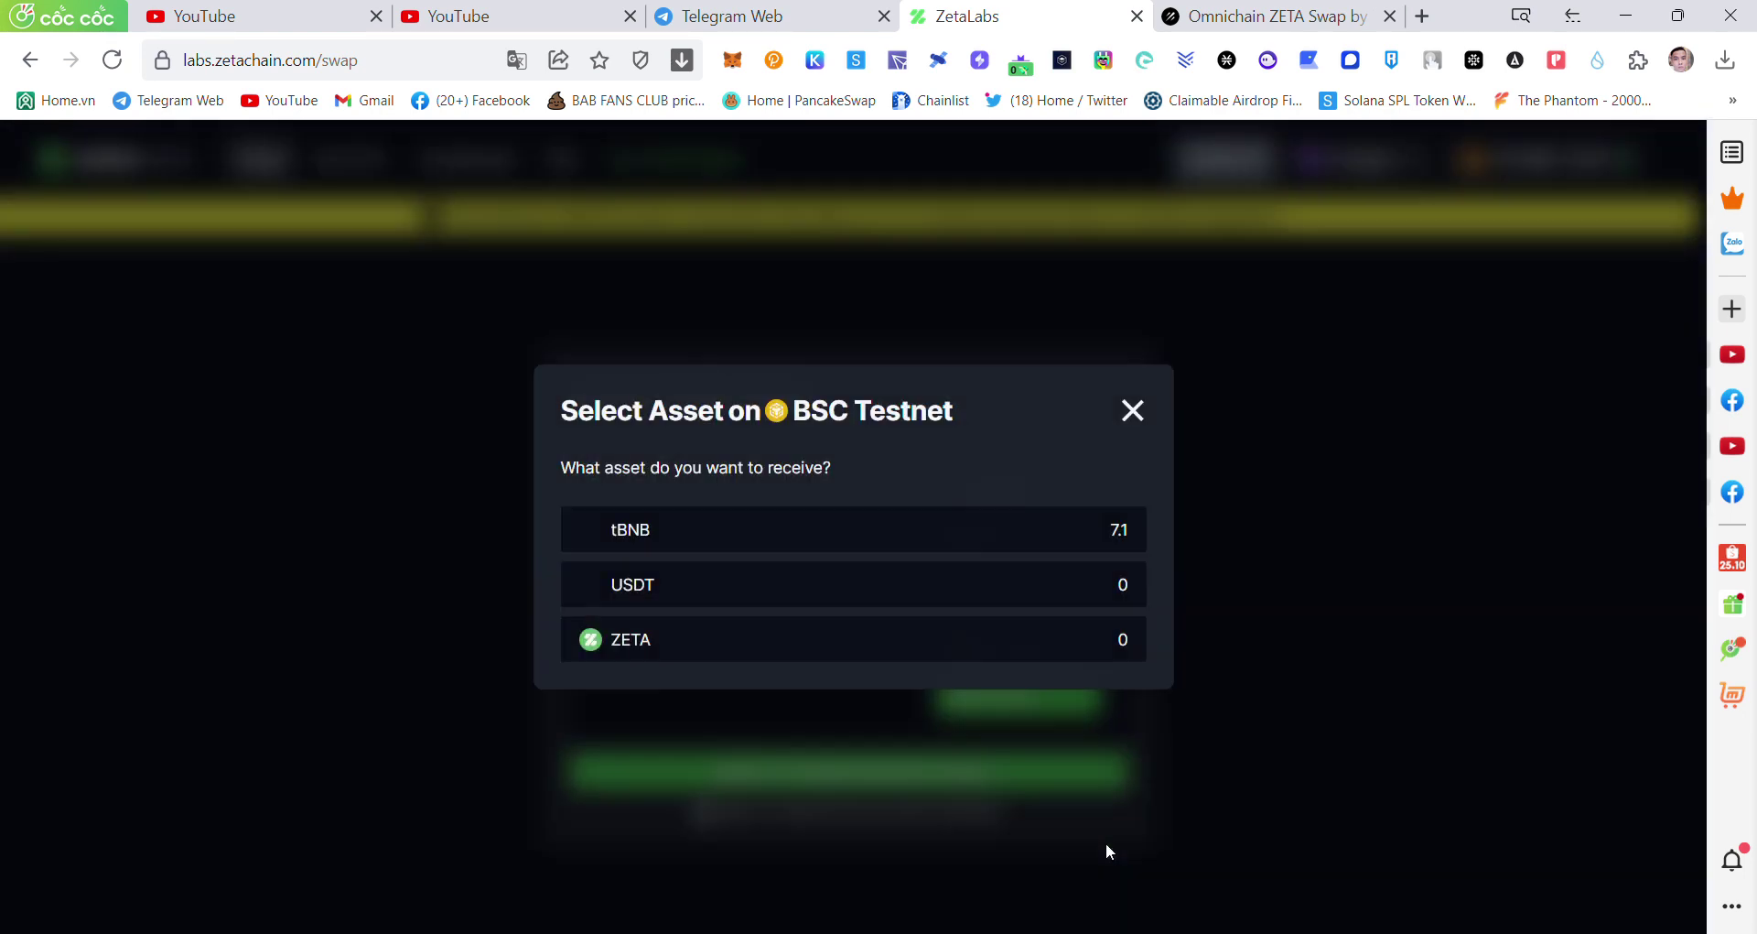
pyautogui.click(678, 590)
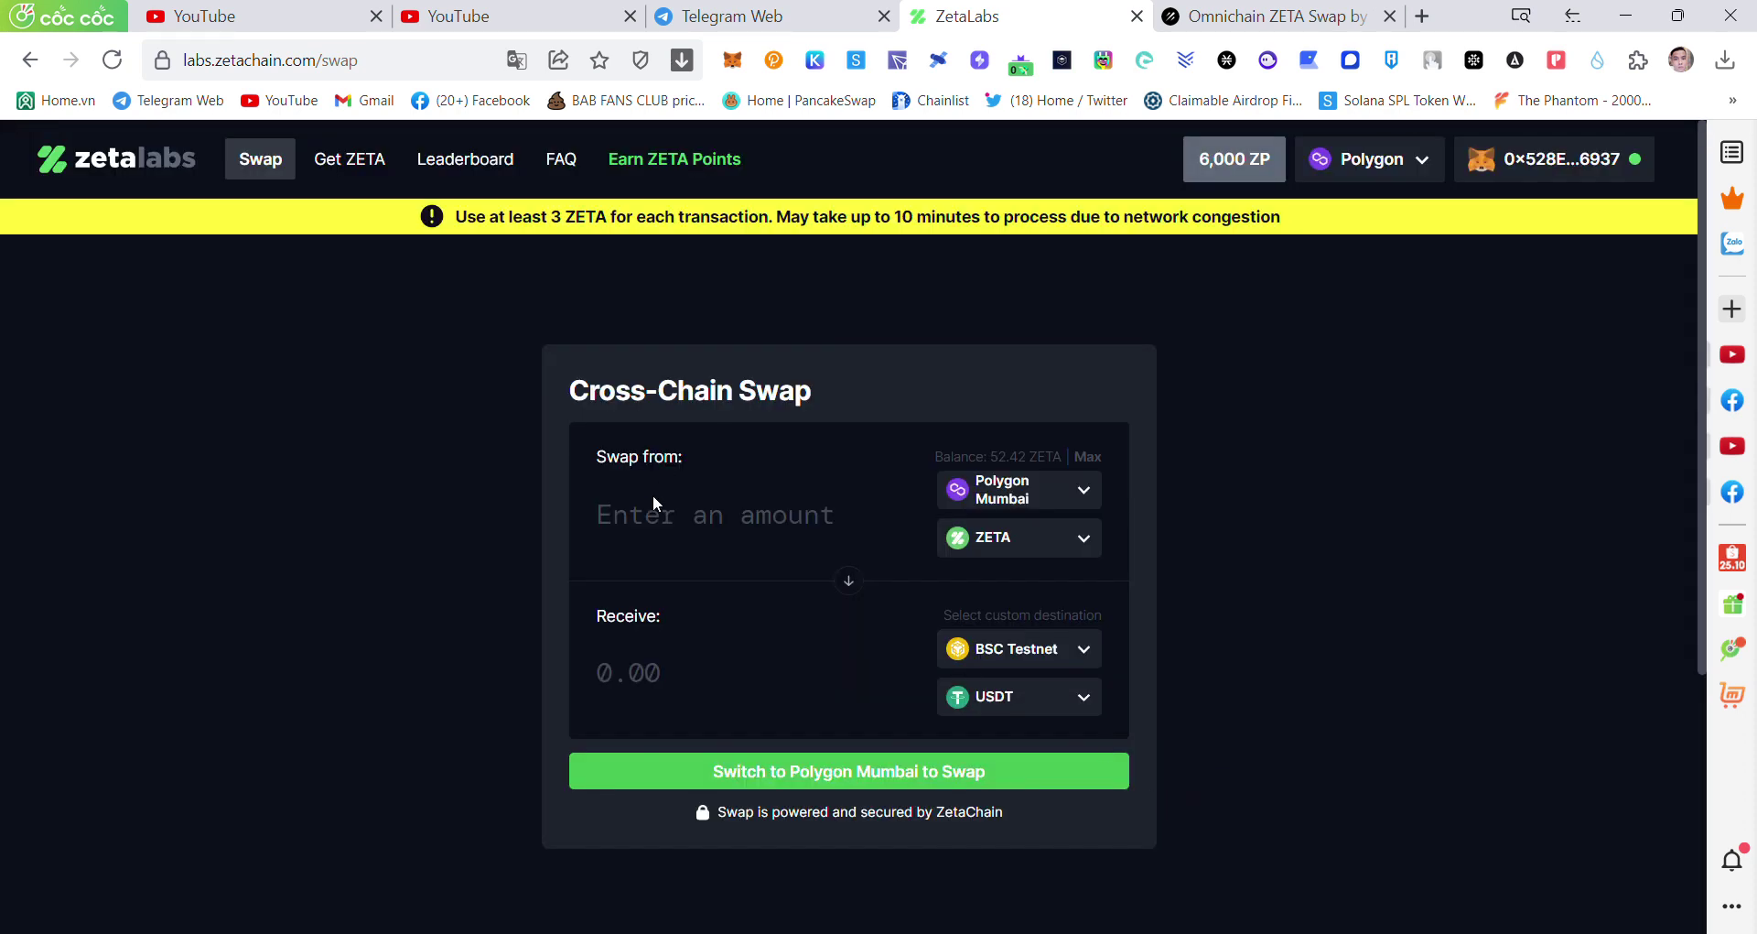
# - Set the amount to swap from Polygon Mumbai to 20 ZETA
pyautogui.click(676, 516)
pyautogui.write('10')
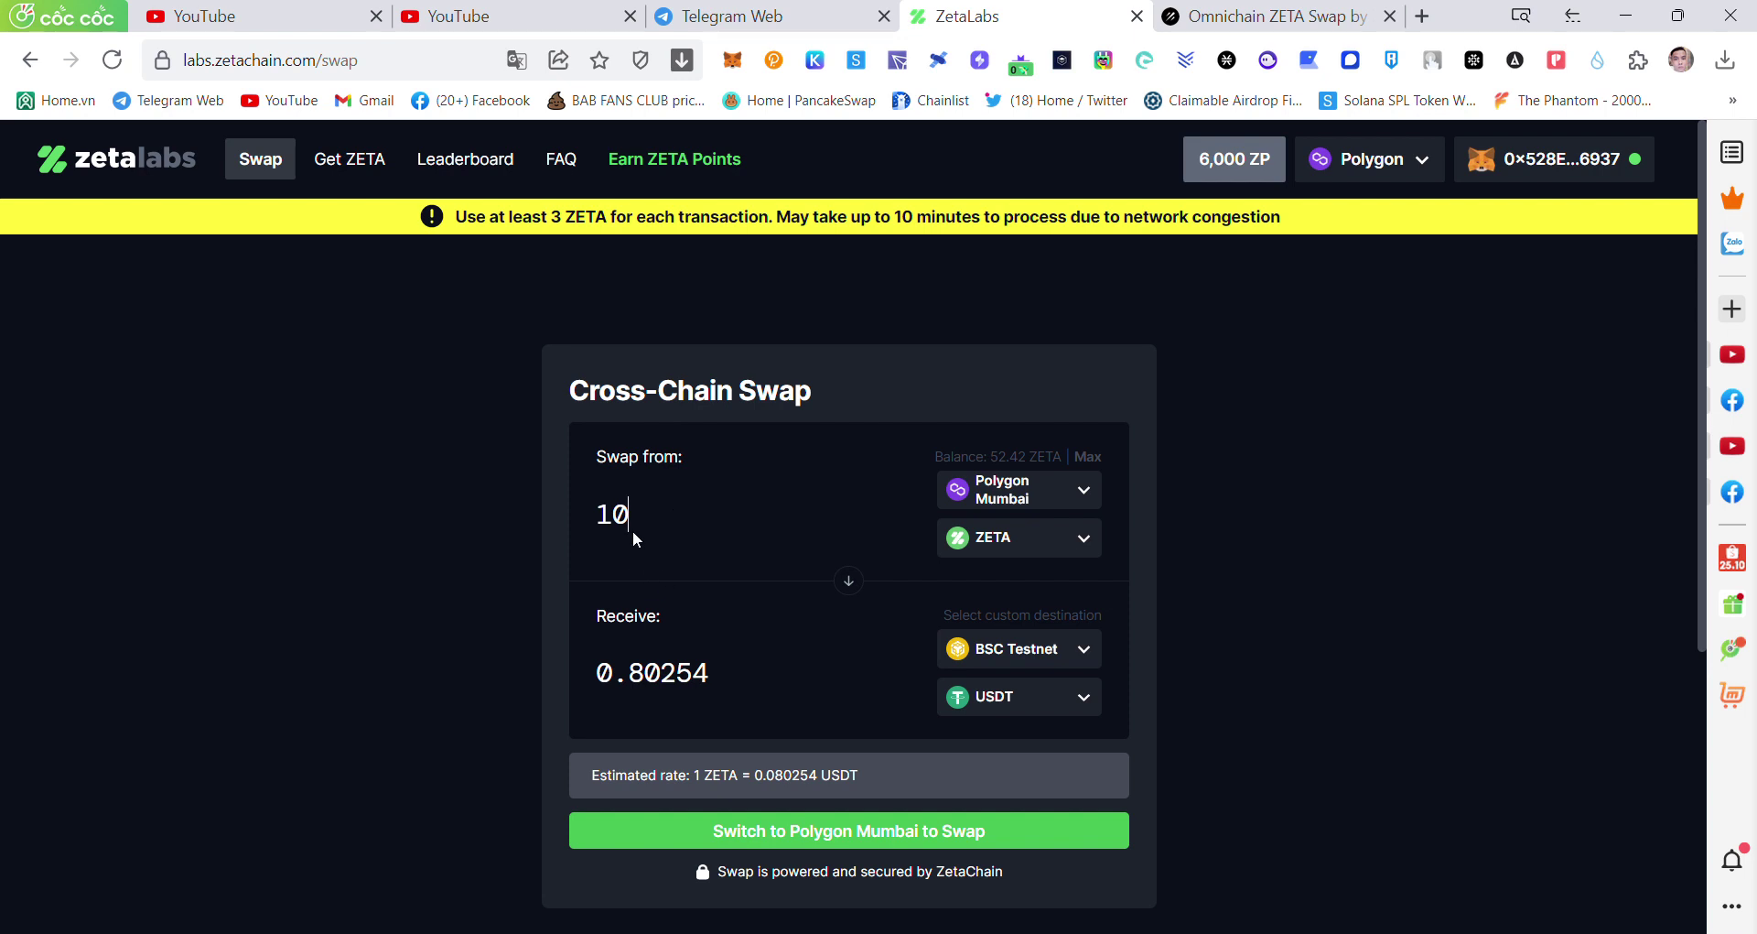
pyautogui.press('BackSpace')
pyautogui.press('BackSpace')
pyautogui.write('20')
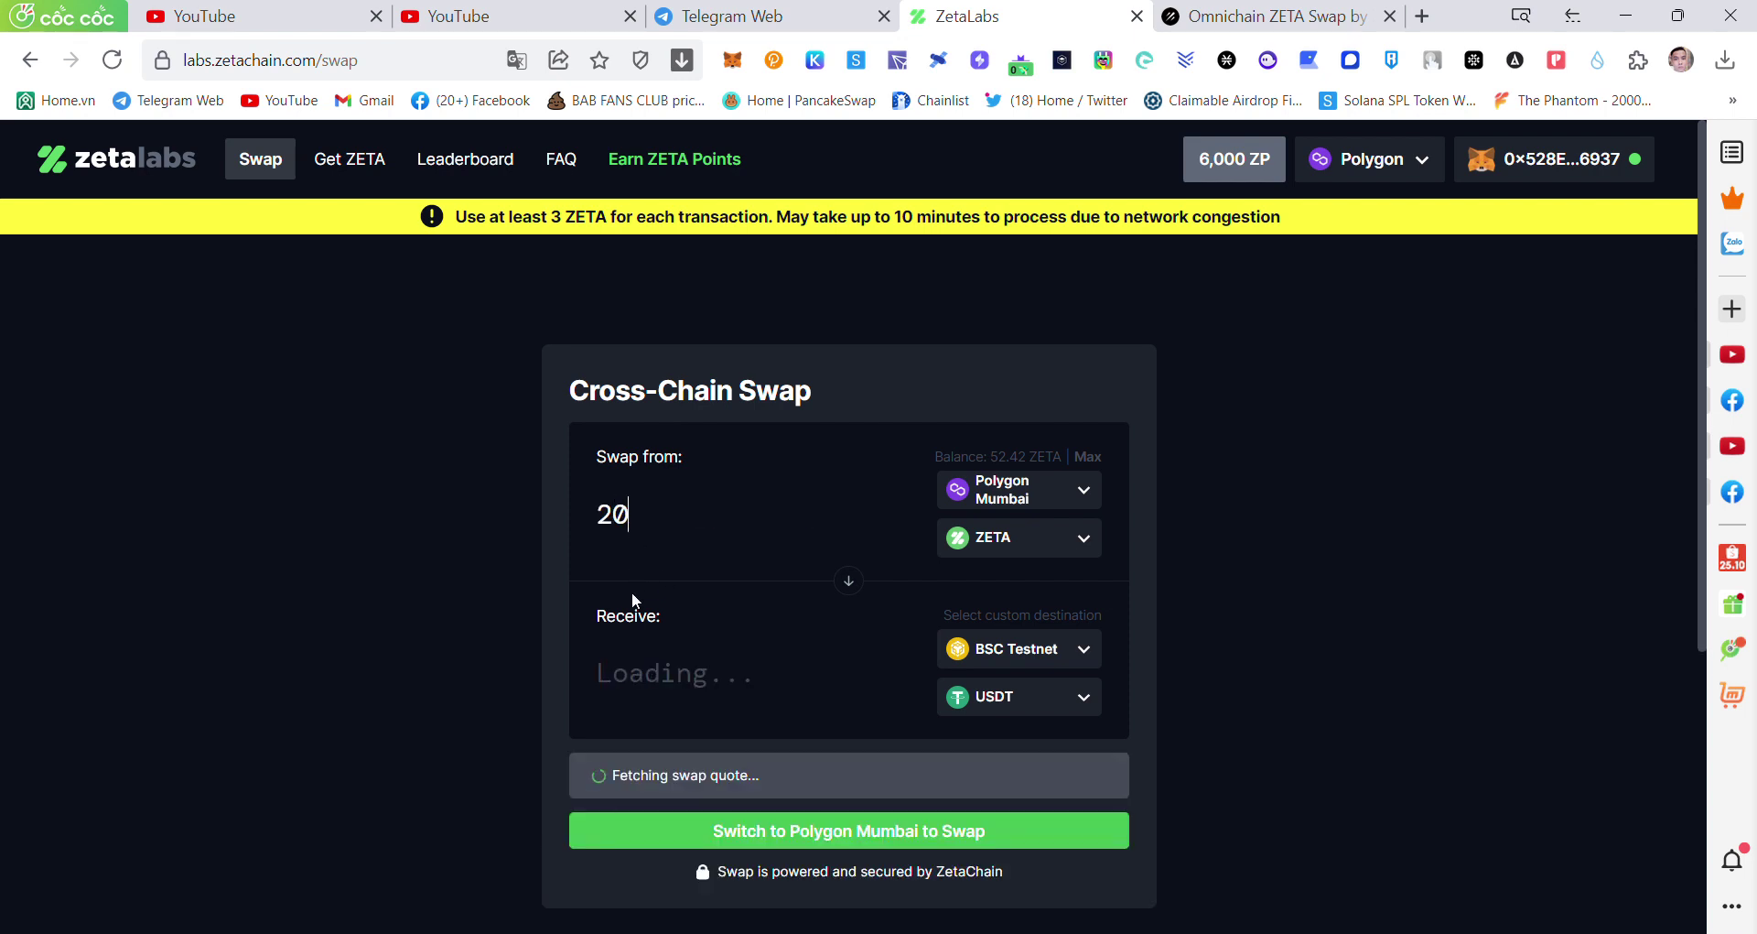
# - Review the 20 ZETA to USDT swap order and allow the ZETA transfer
pyautogui.scroll(-2, 711, 672)
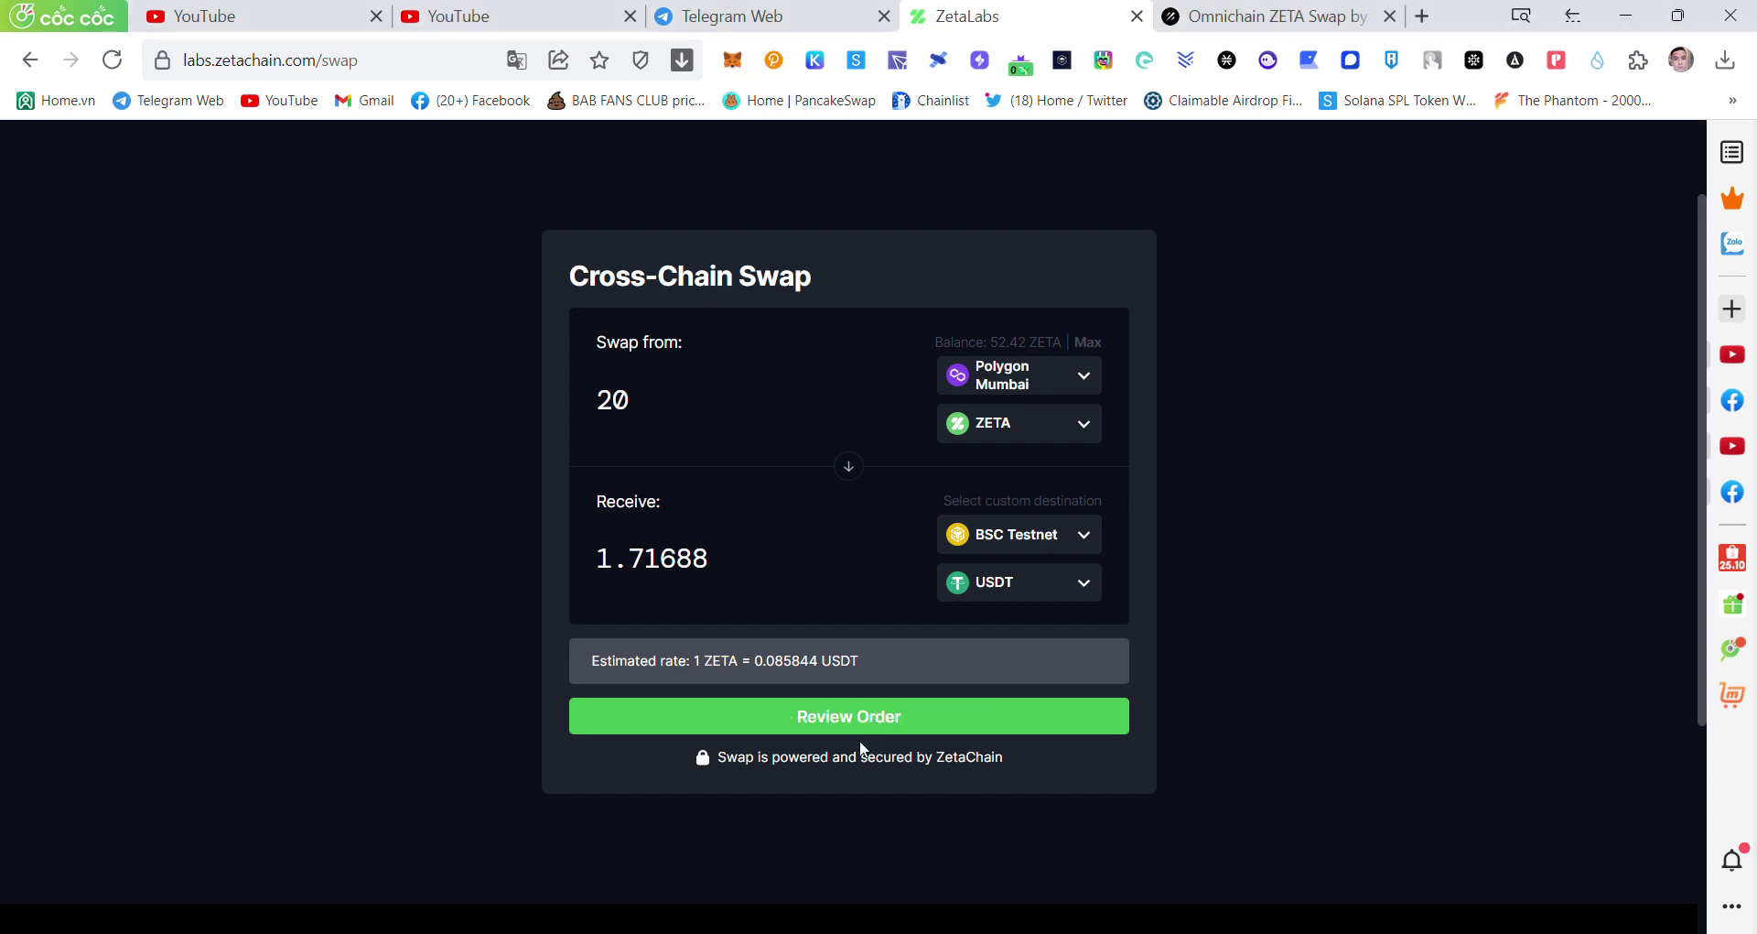
pyautogui.click(860, 716)
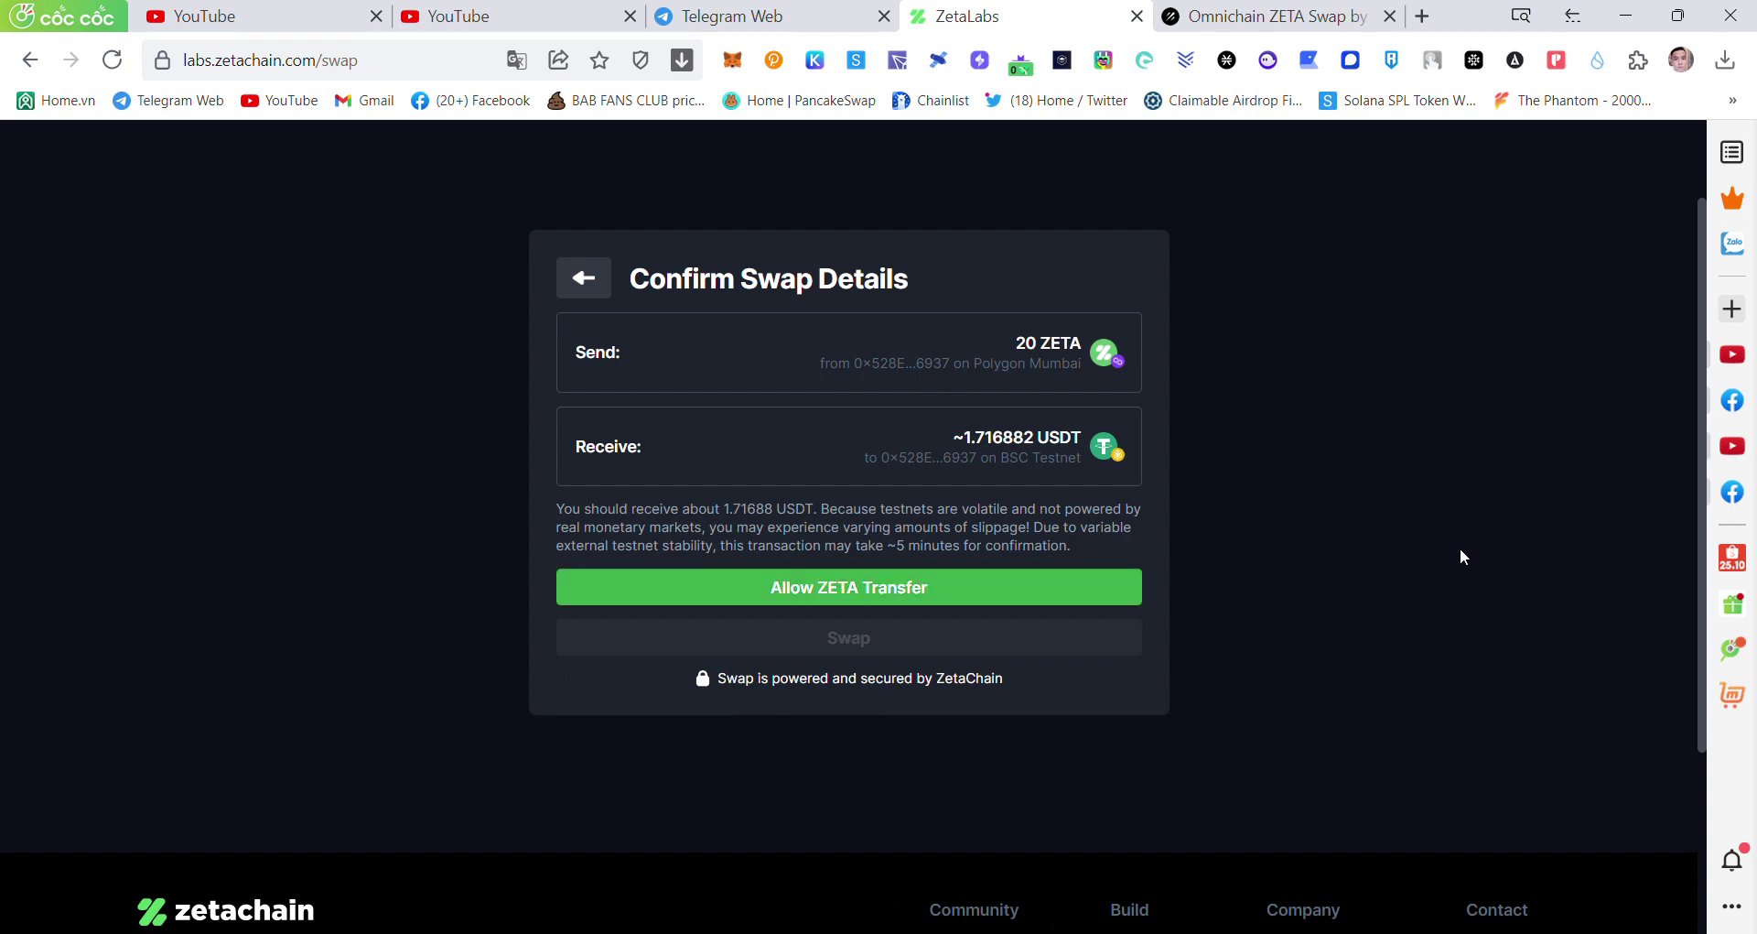
pyautogui.click(787, 588)
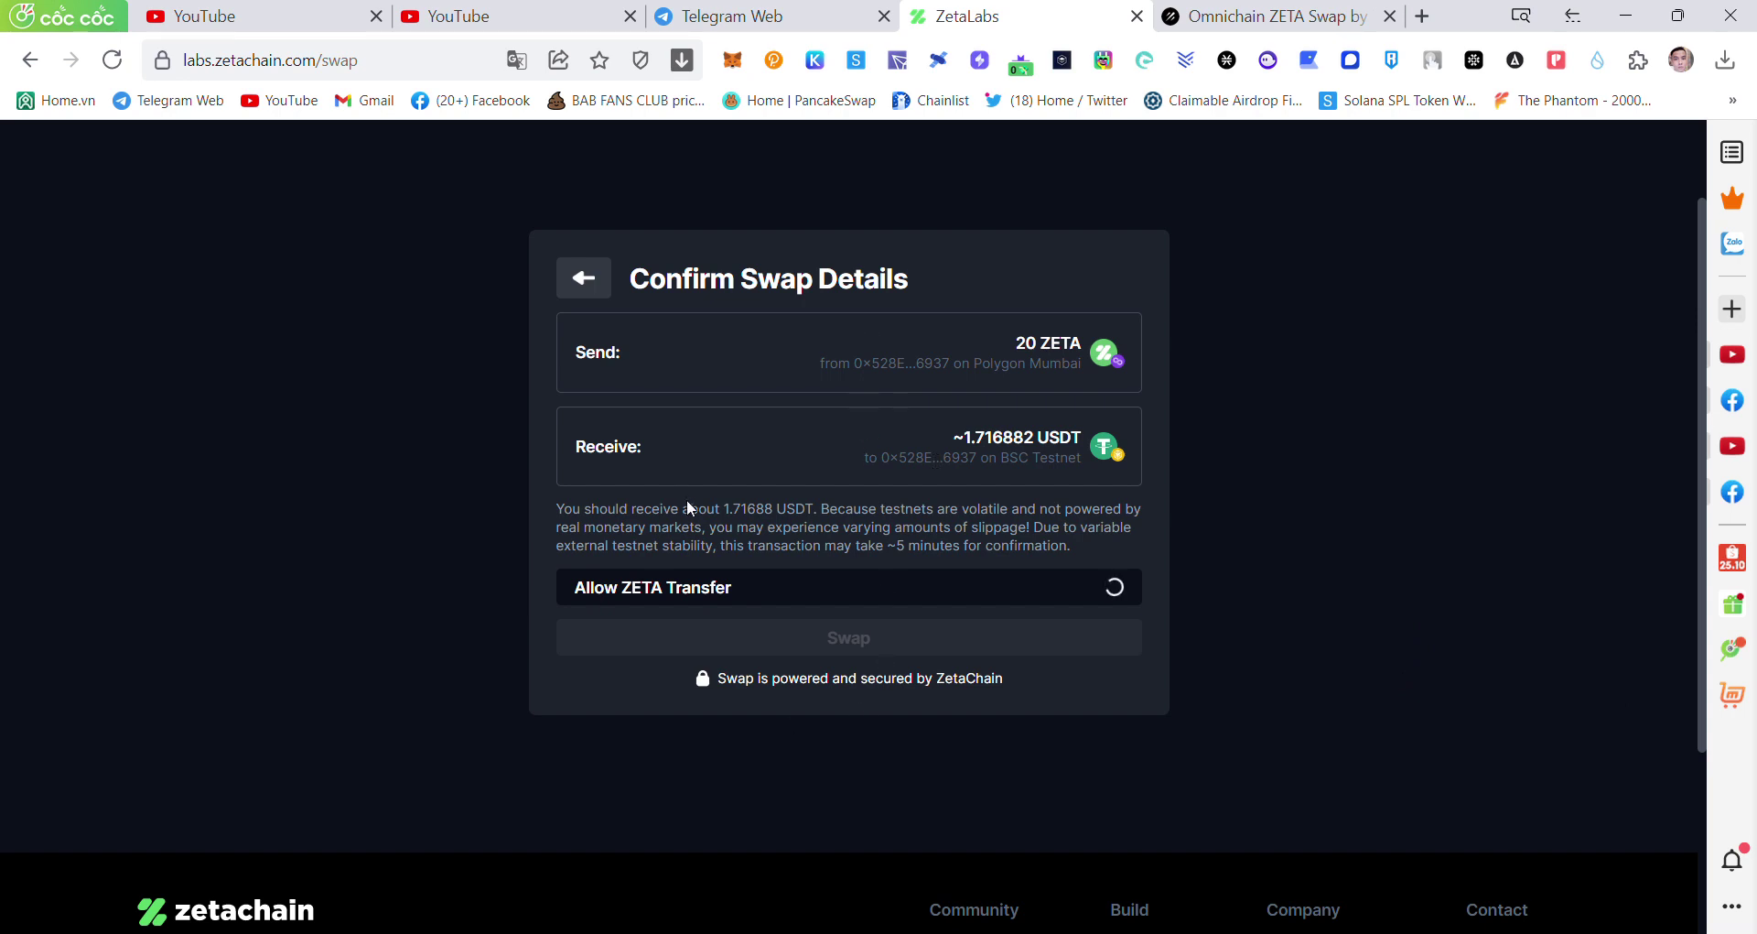
# - Close the Omnichain ZETA Swap page, open the Galxe claim link from the Telegram airdrop post, and place its tab after ZetaLabs
pyautogui.click(1272, 16)
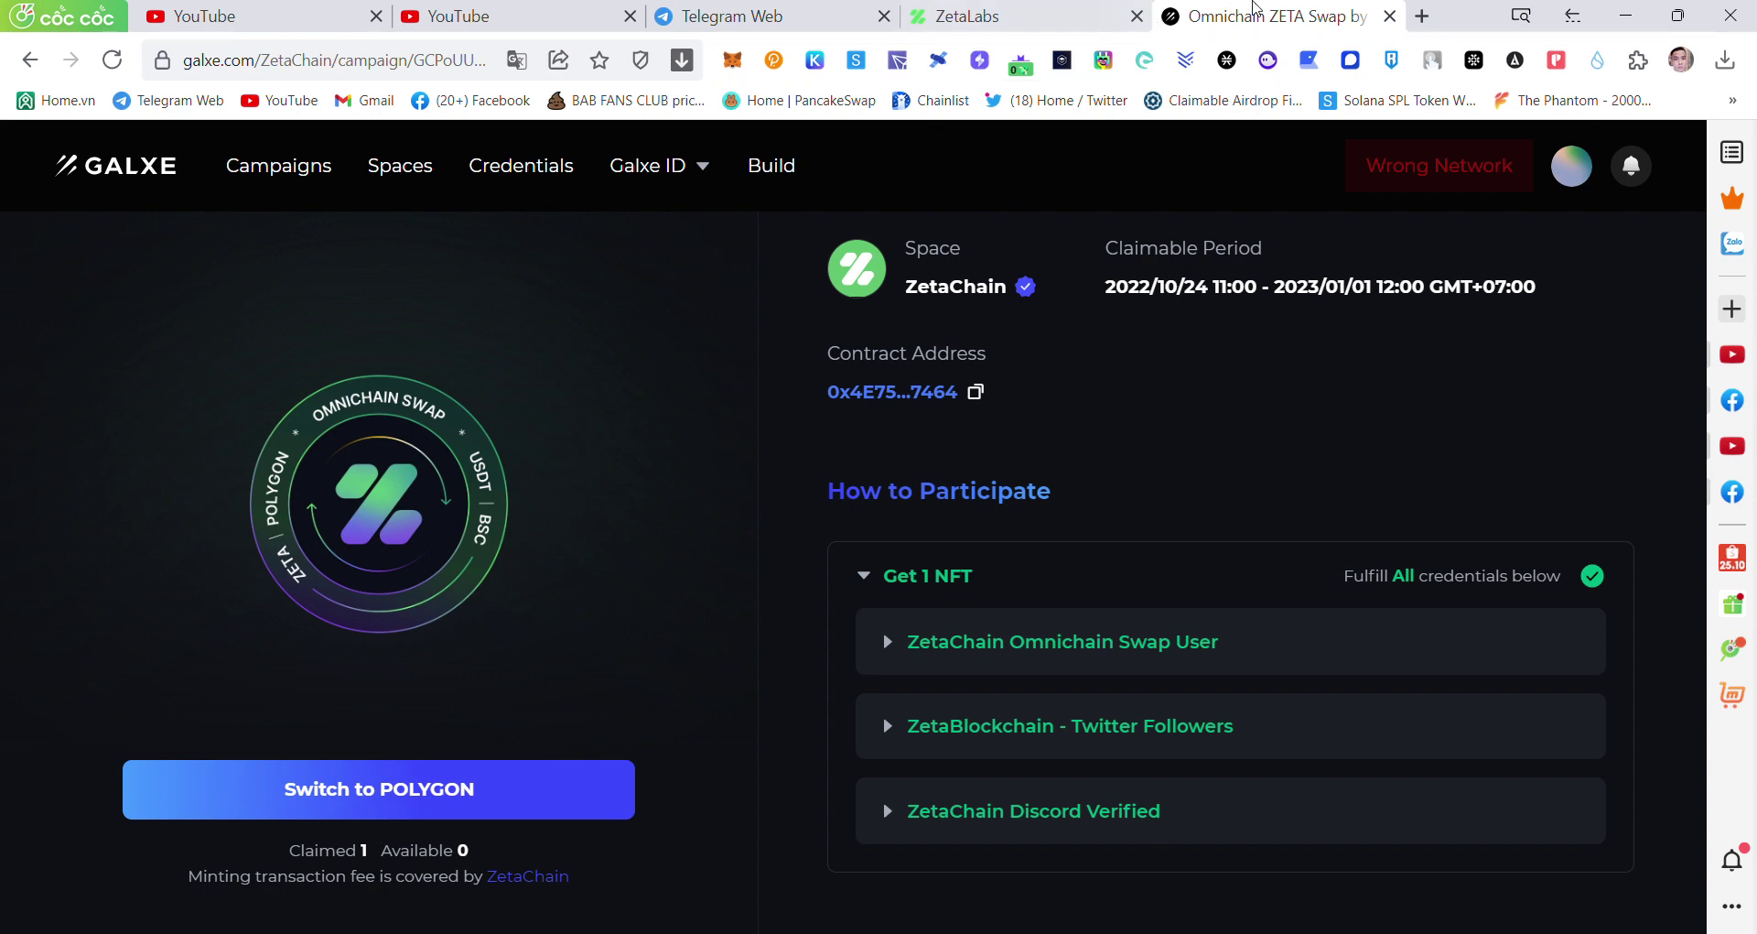
pyautogui.click(1390, 15)
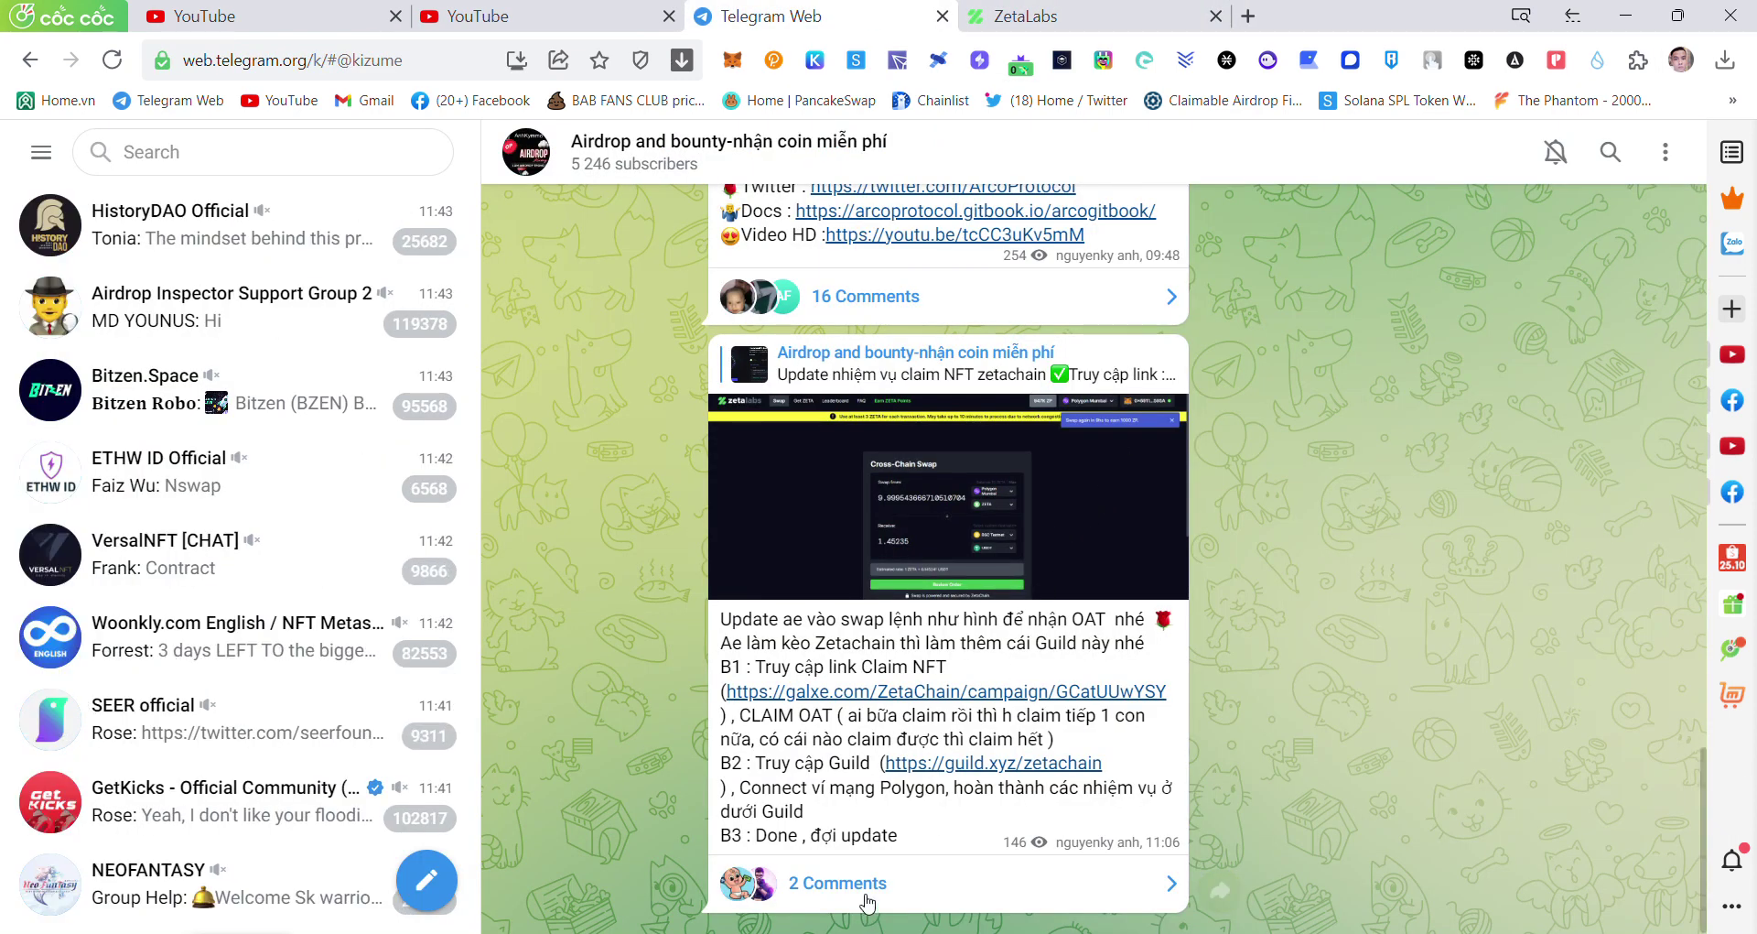
pyautogui.click(808, 693)
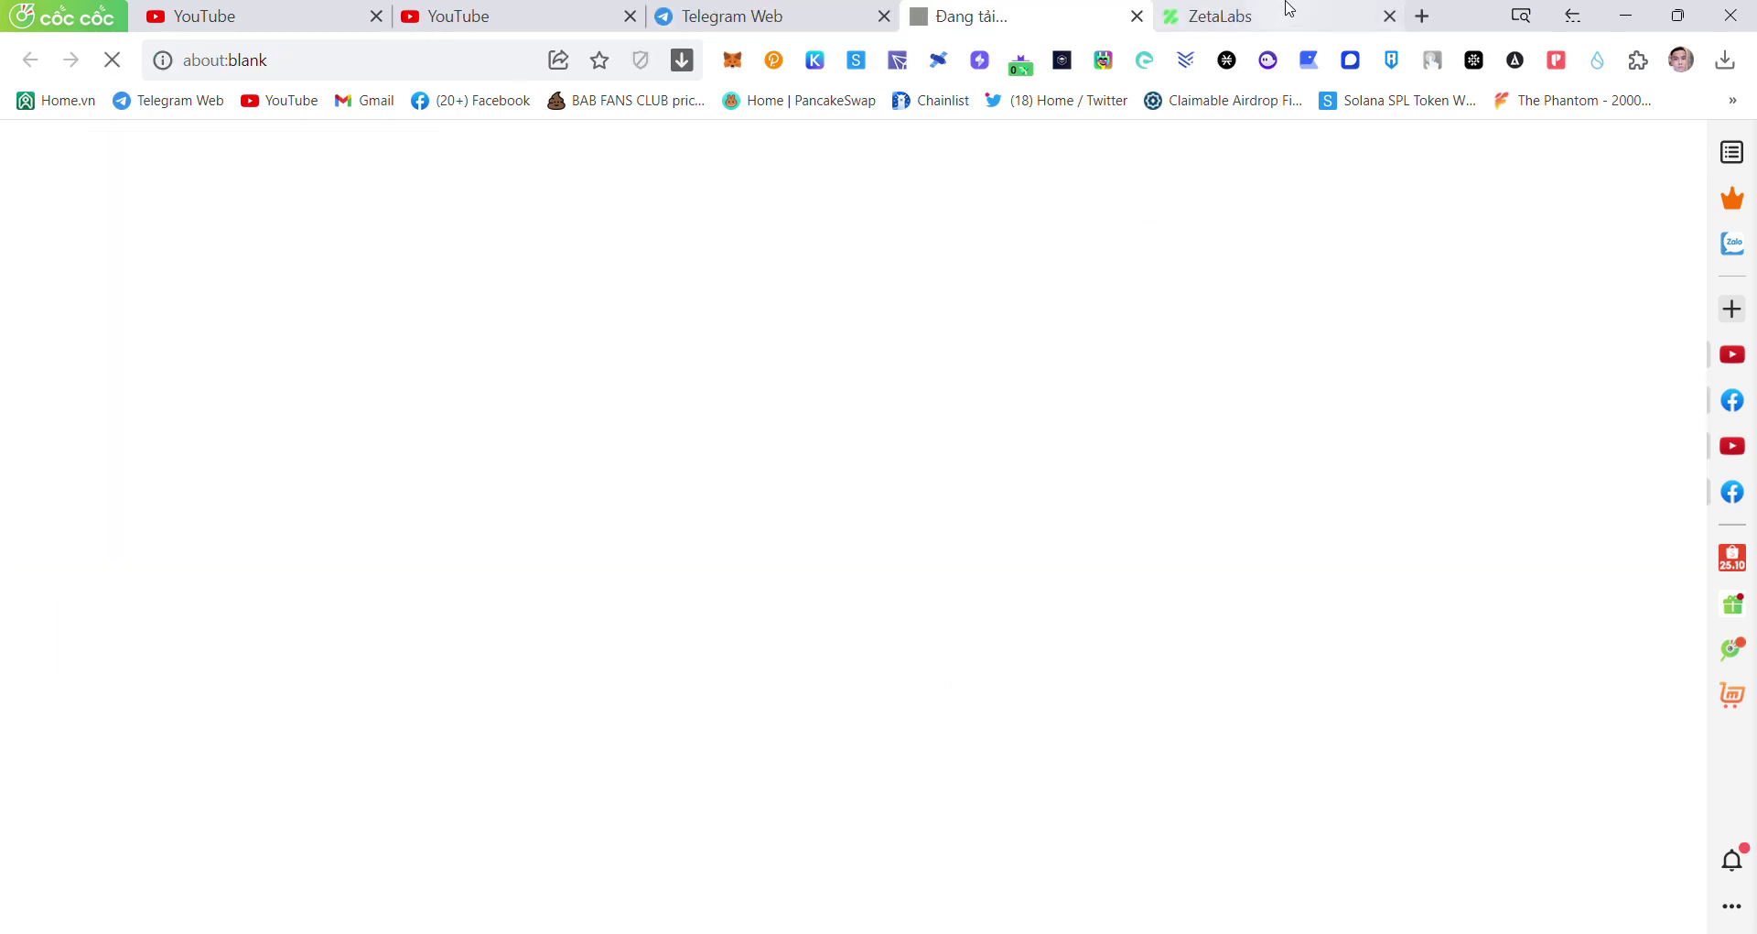
pyautogui.moveTo(1282, 8); pyautogui.dragTo(1001, 9)
pyautogui.click(1239, 8)
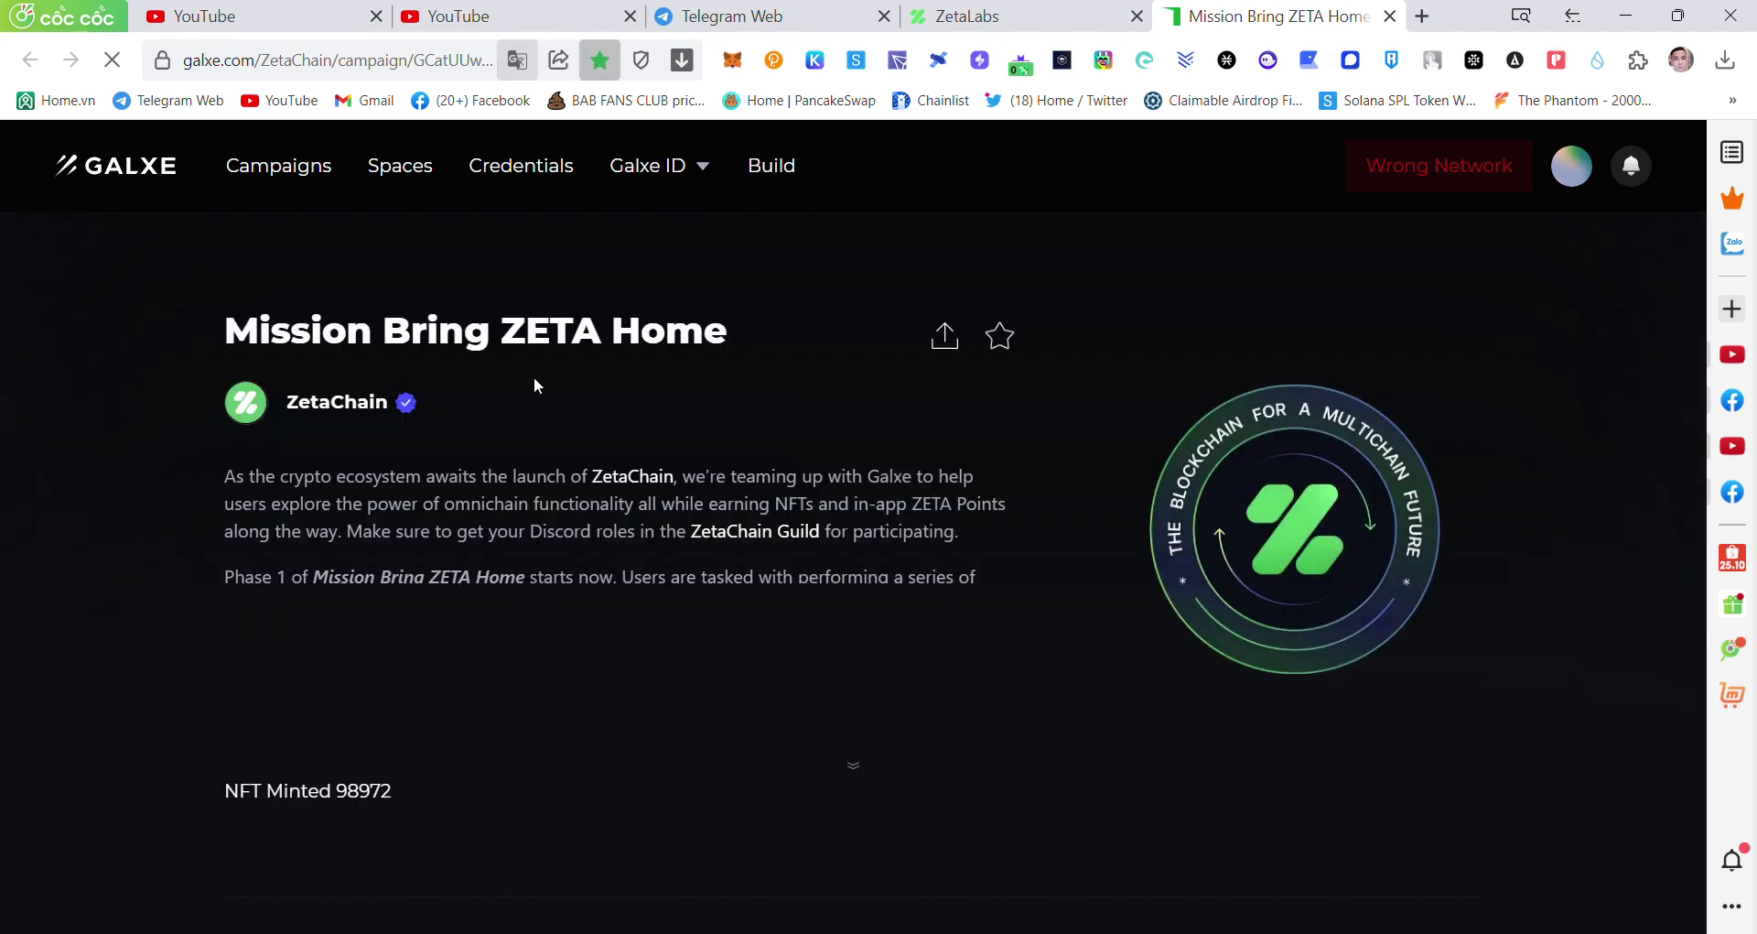
# - Examine the claim status of all the OAT cards in the Mission Bring ZETA Home campaign
pyautogui.scroll(-4, 913, 569)
pyautogui.scroll(-5, 913, 569)
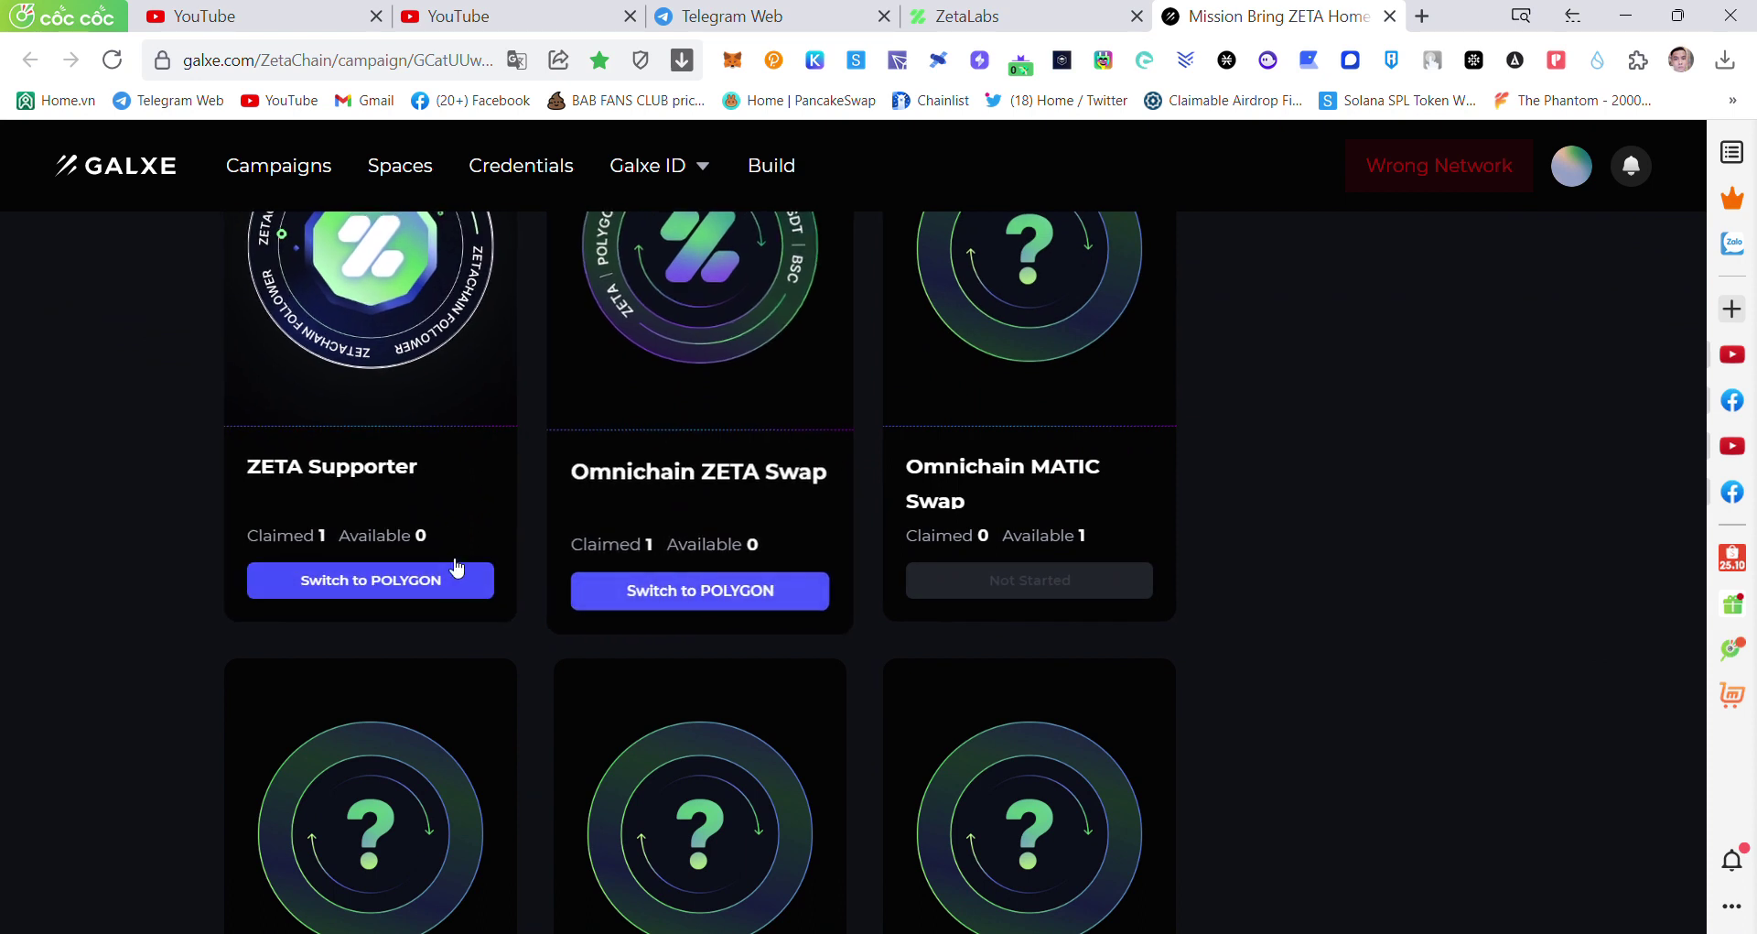
pyautogui.scroll(-1, 1031, 545)
pyautogui.scroll(-7, 1031, 545)
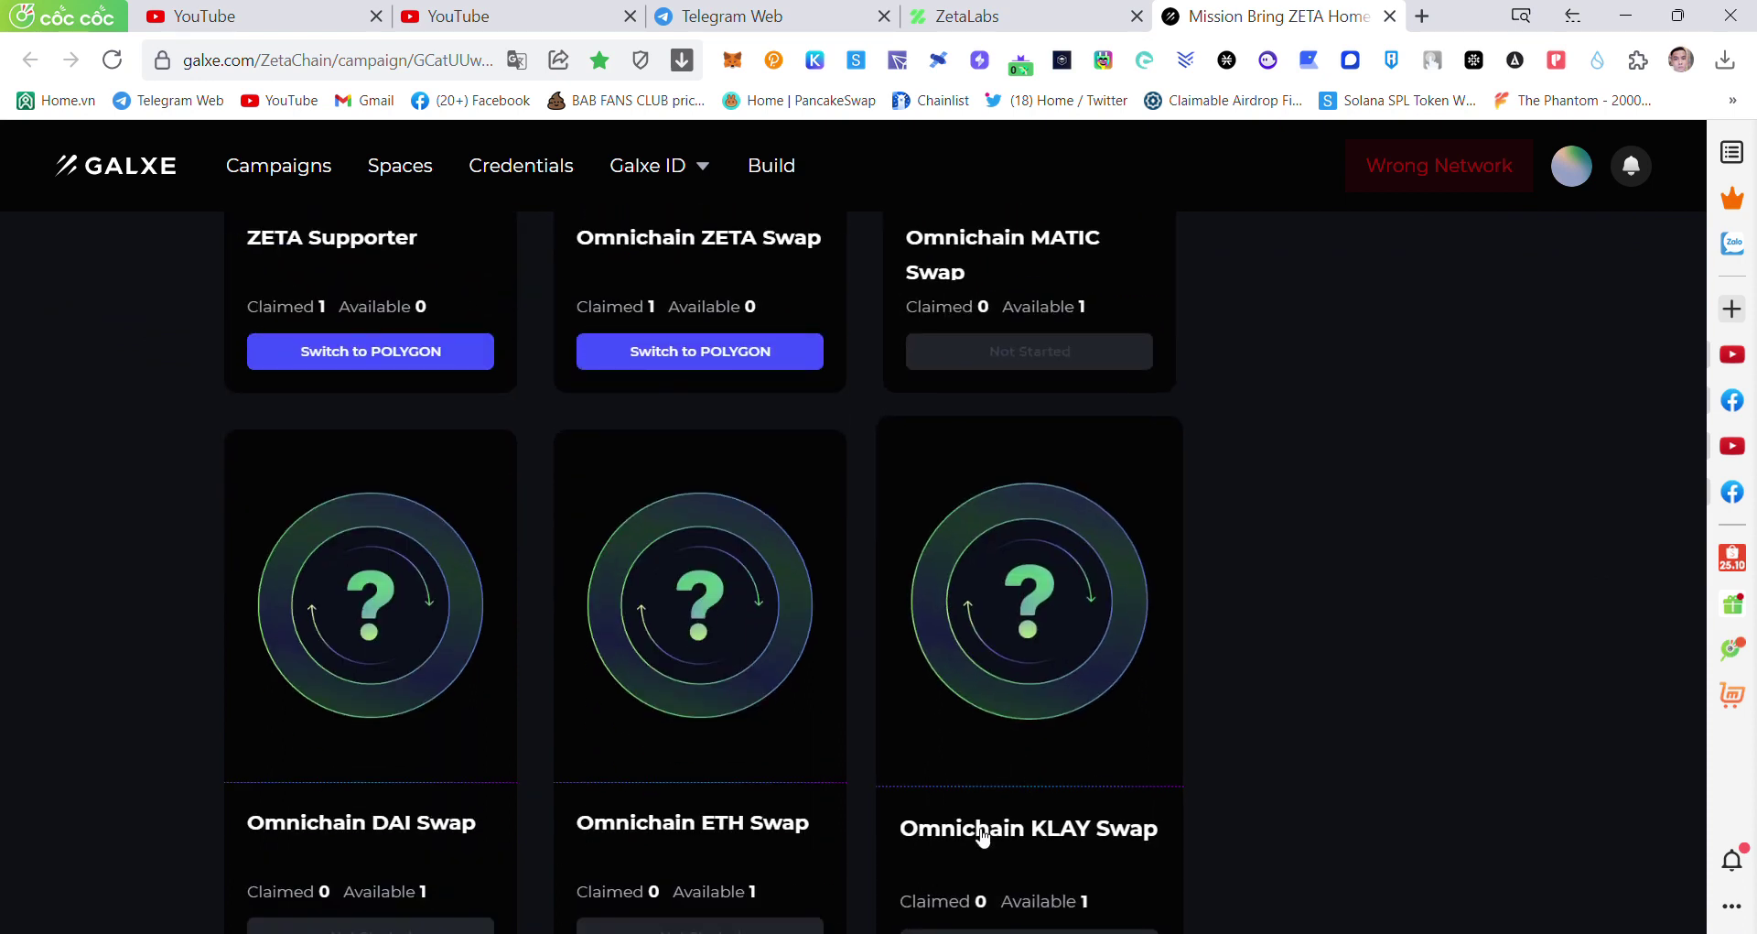
pyautogui.scroll(-2, 814, 673)
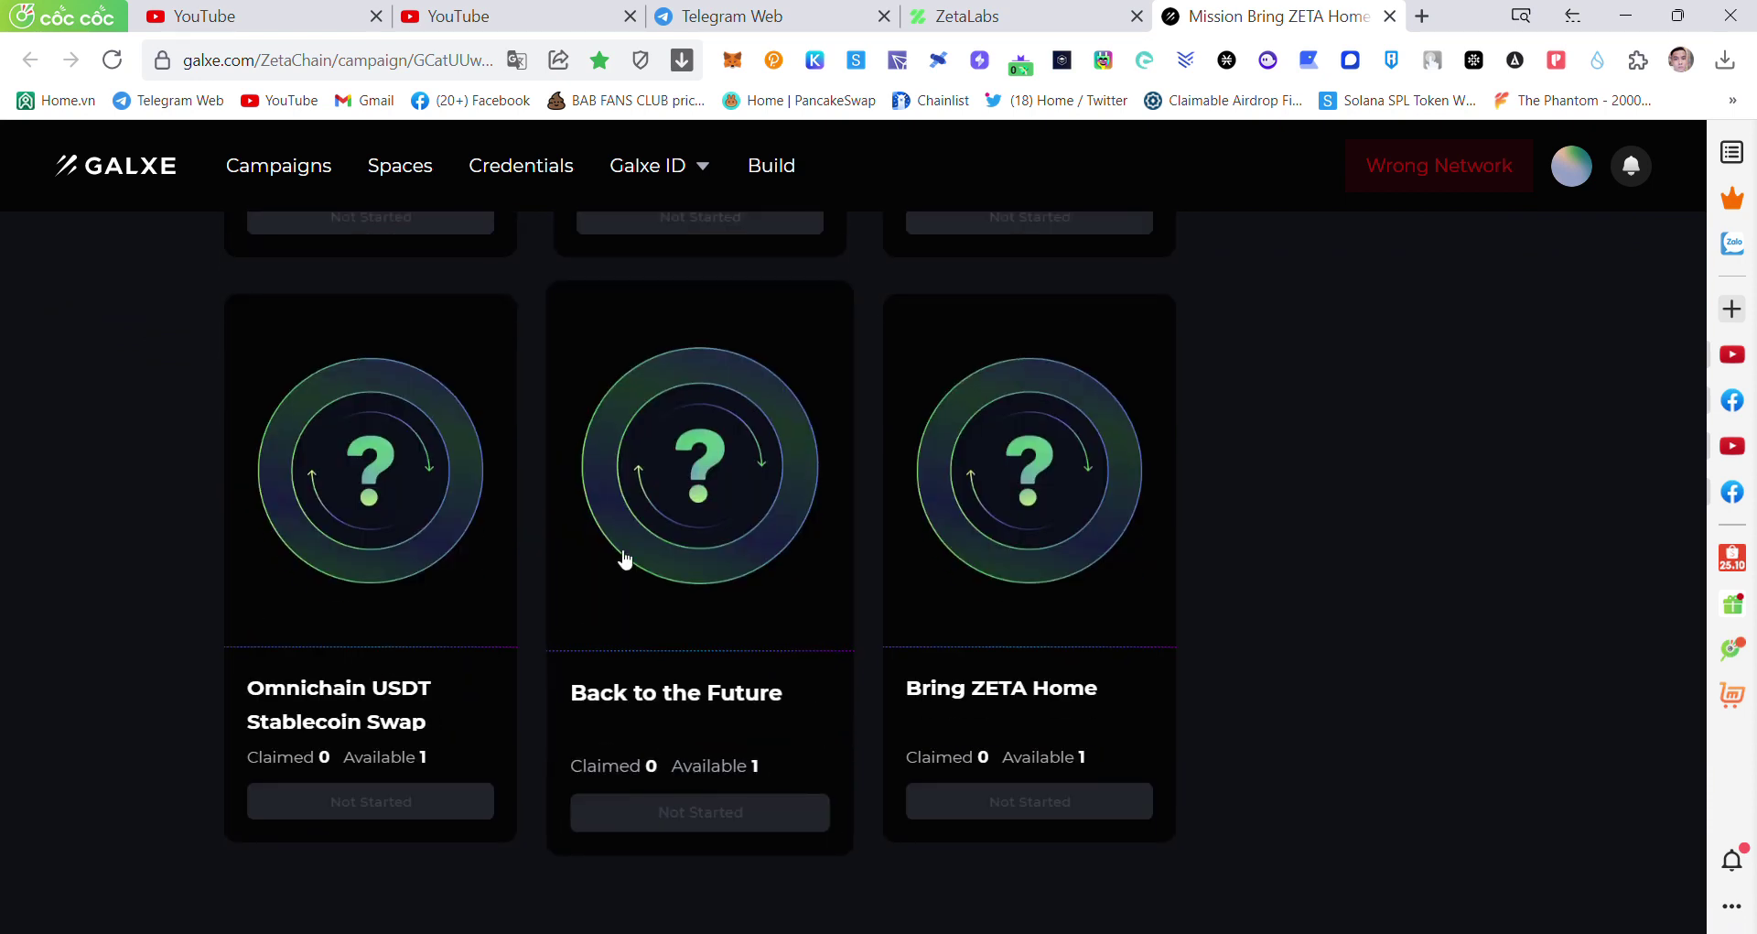
pyautogui.scroll(5, 1028, 494)
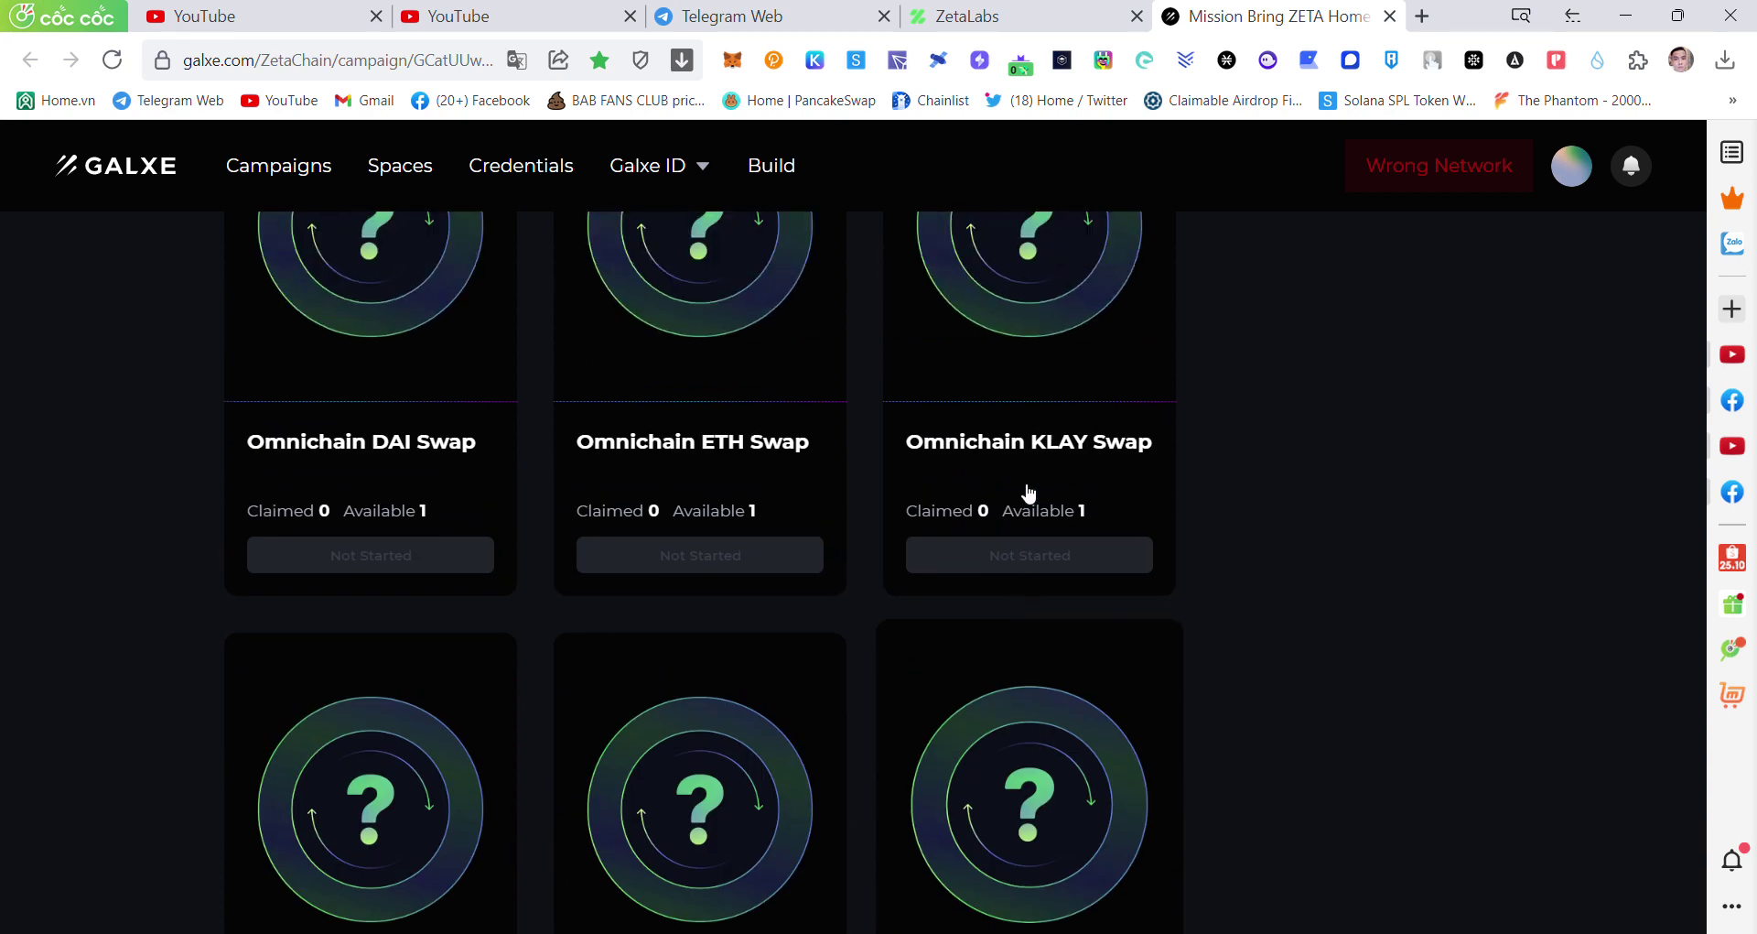
pyautogui.scroll(7, 956, 443)
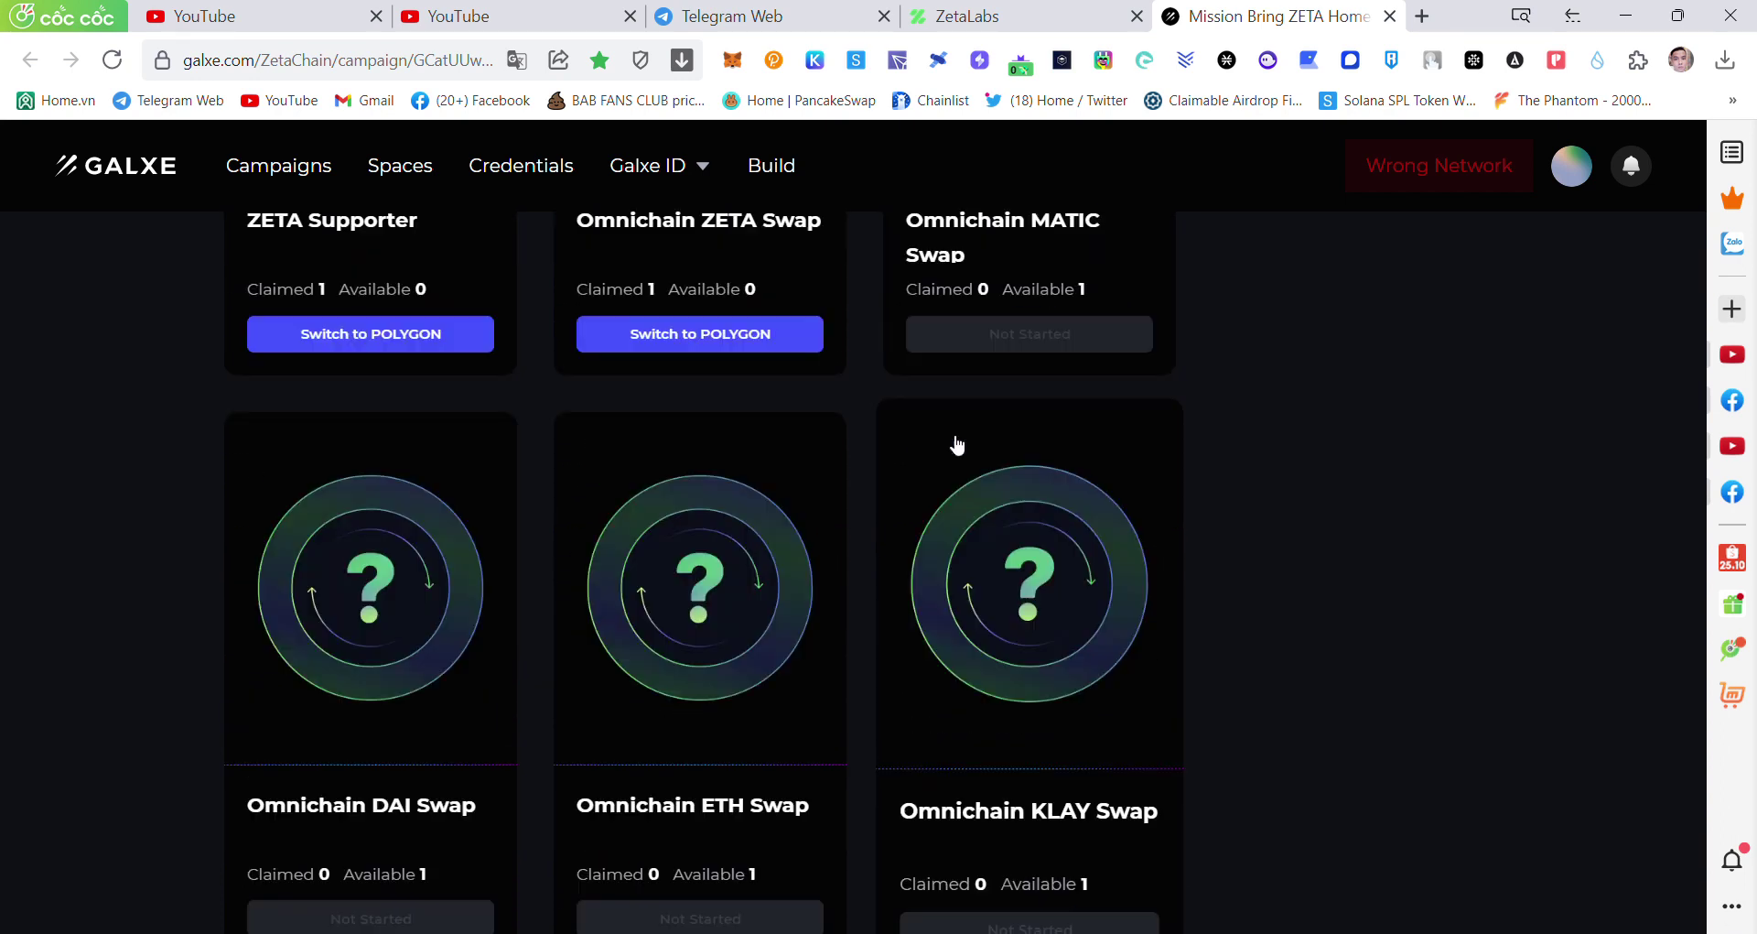
# - Check the swap requirements and claimable periods of the Omnichain MATIC Swap and Omnichain DAI Swap campaigns
pyautogui.click(1059, 457)
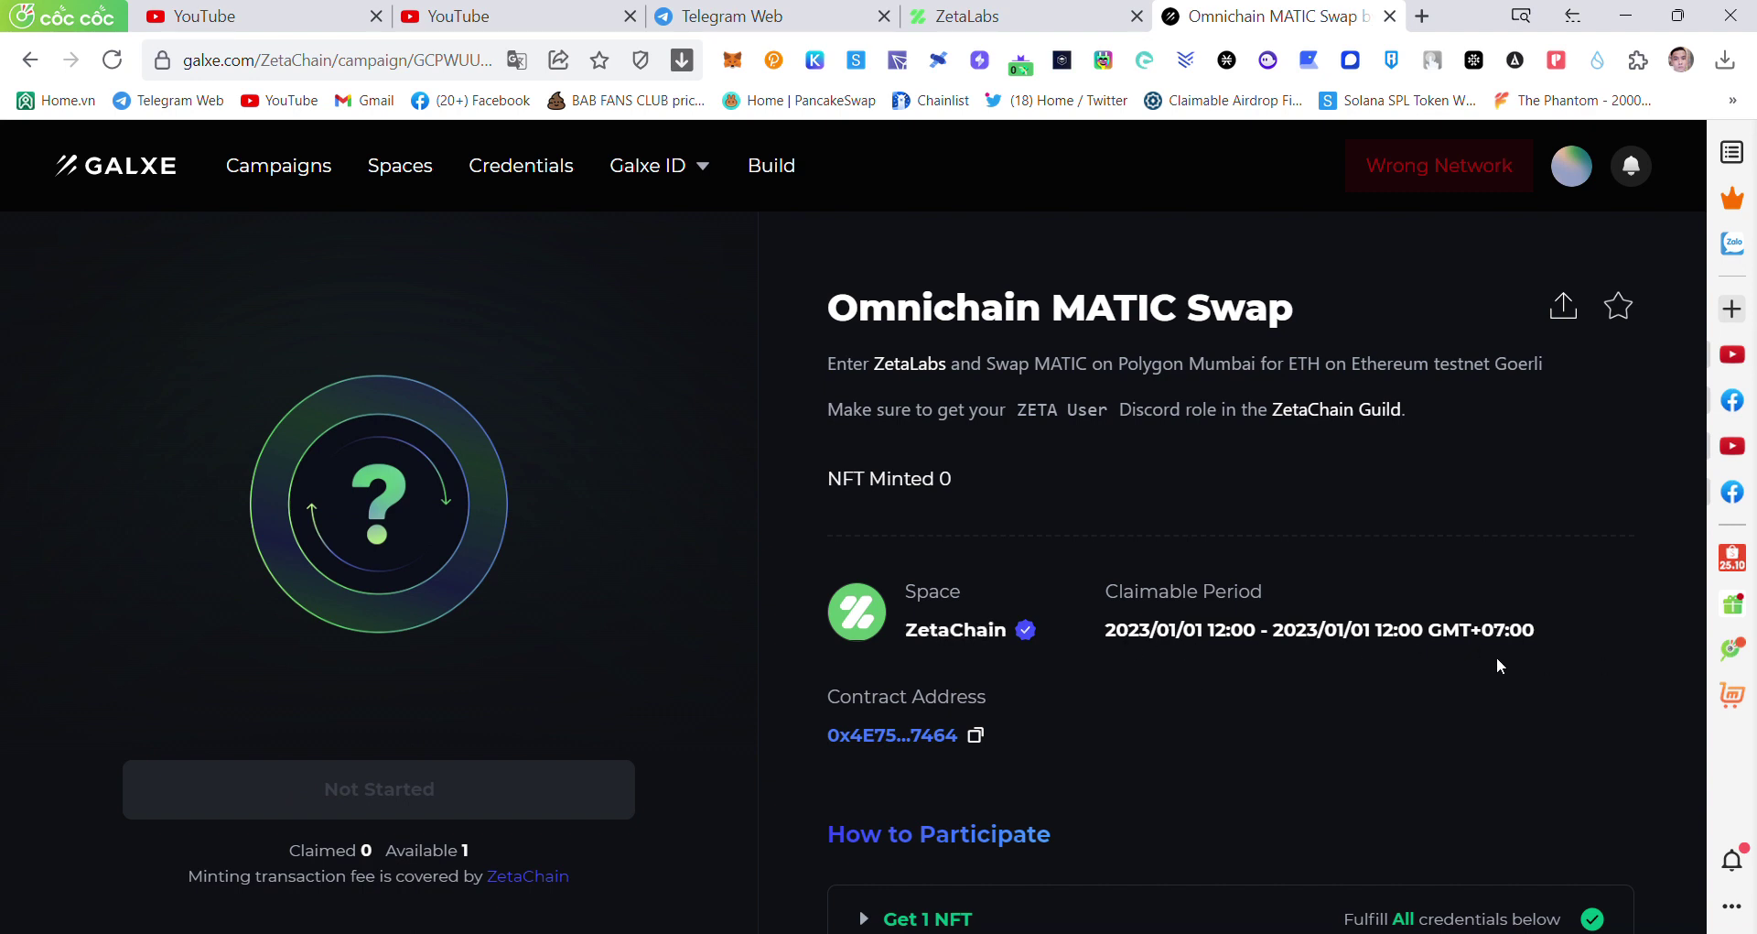
pyautogui.click(30, 59)
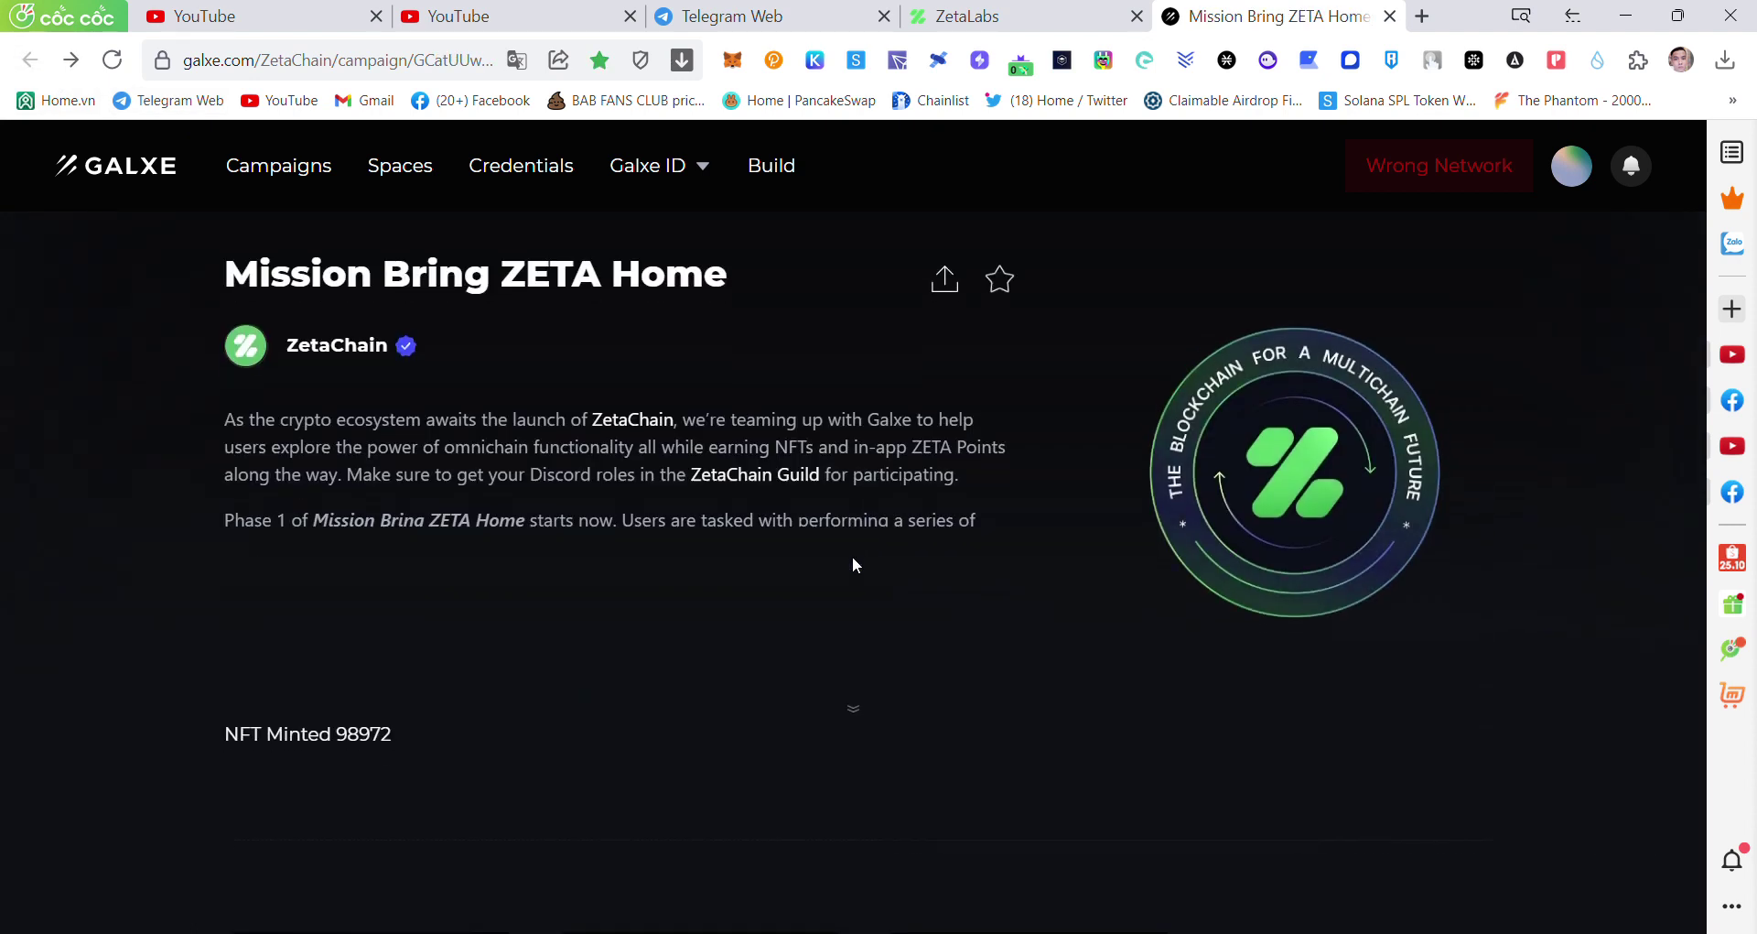
pyautogui.scroll(-9, 860, 641)
pyautogui.scroll(-4, 469, 877)
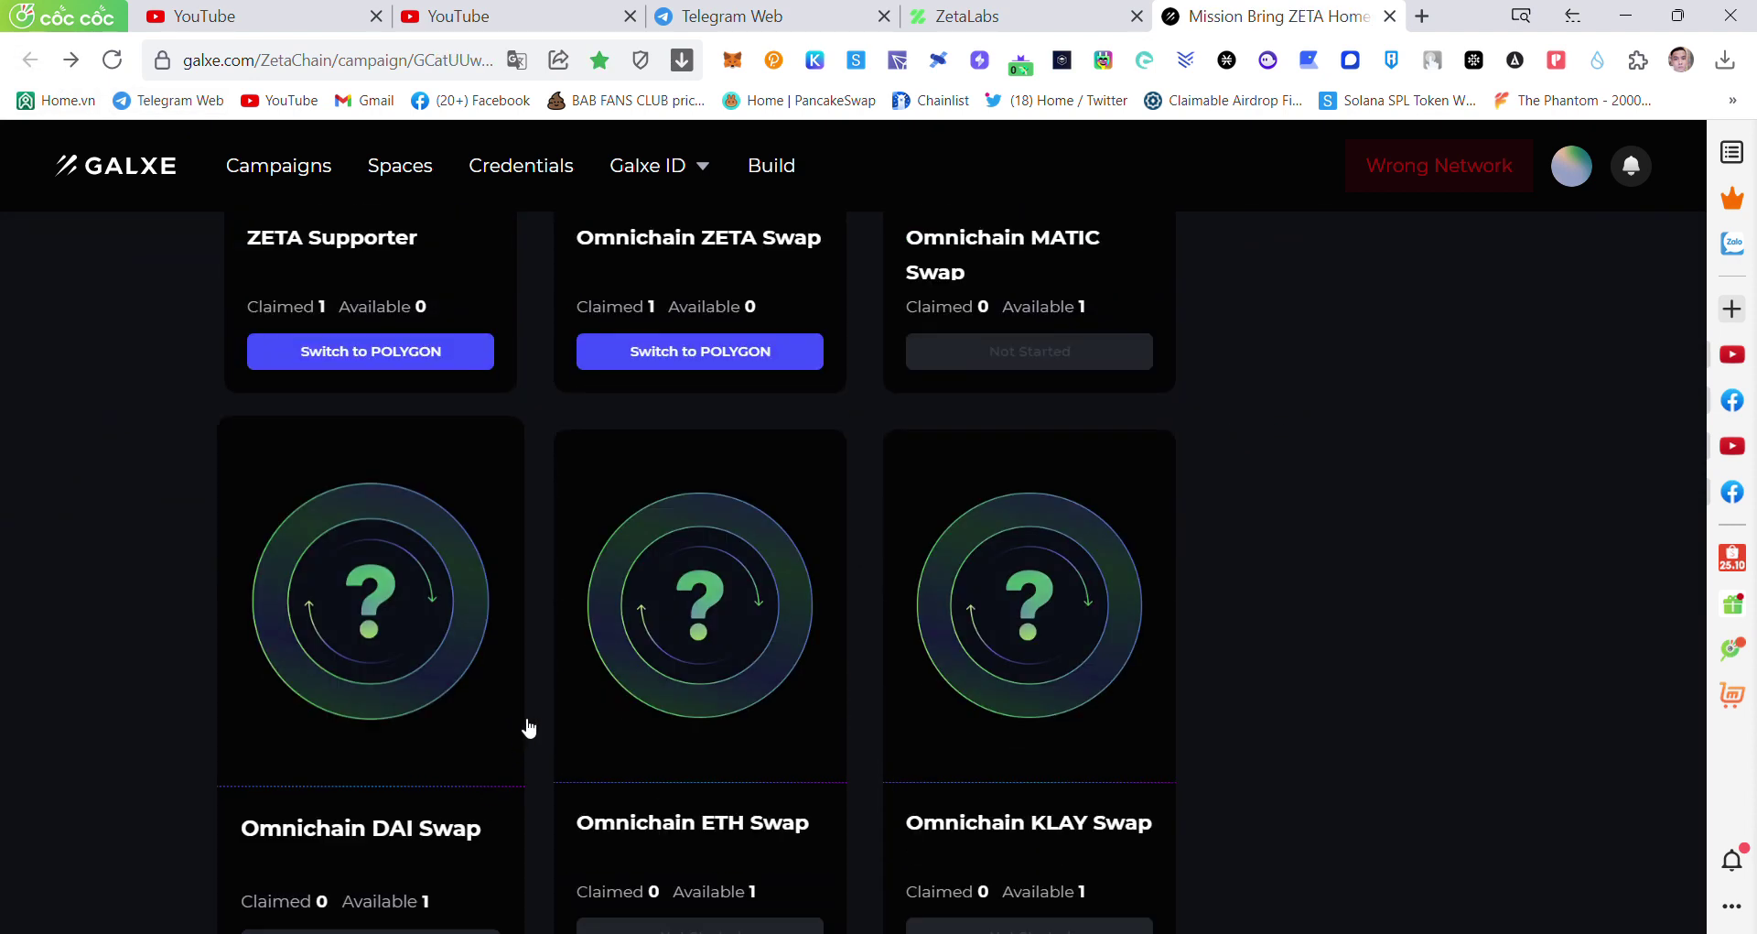
pyautogui.click(392, 608)
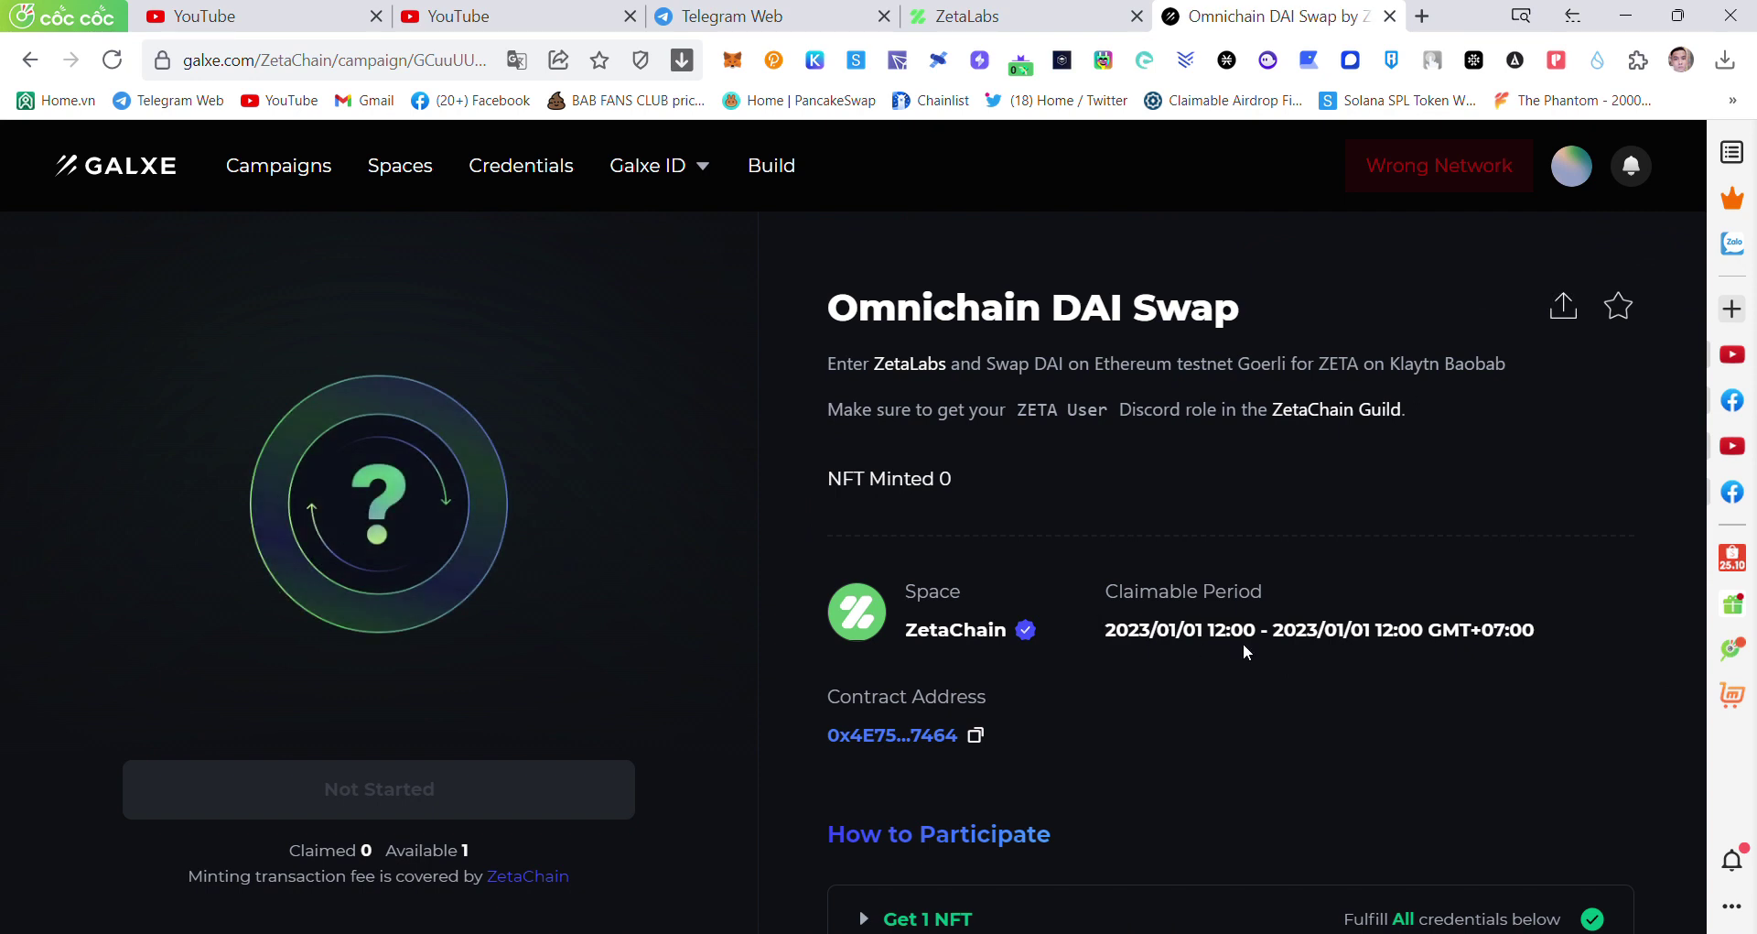
pyautogui.click(30, 60)
# - Open the Bring ZETA Home OAT from the campaign list and check its claimable period and participation requirements
pyautogui.scroll(-6, 737, 685)
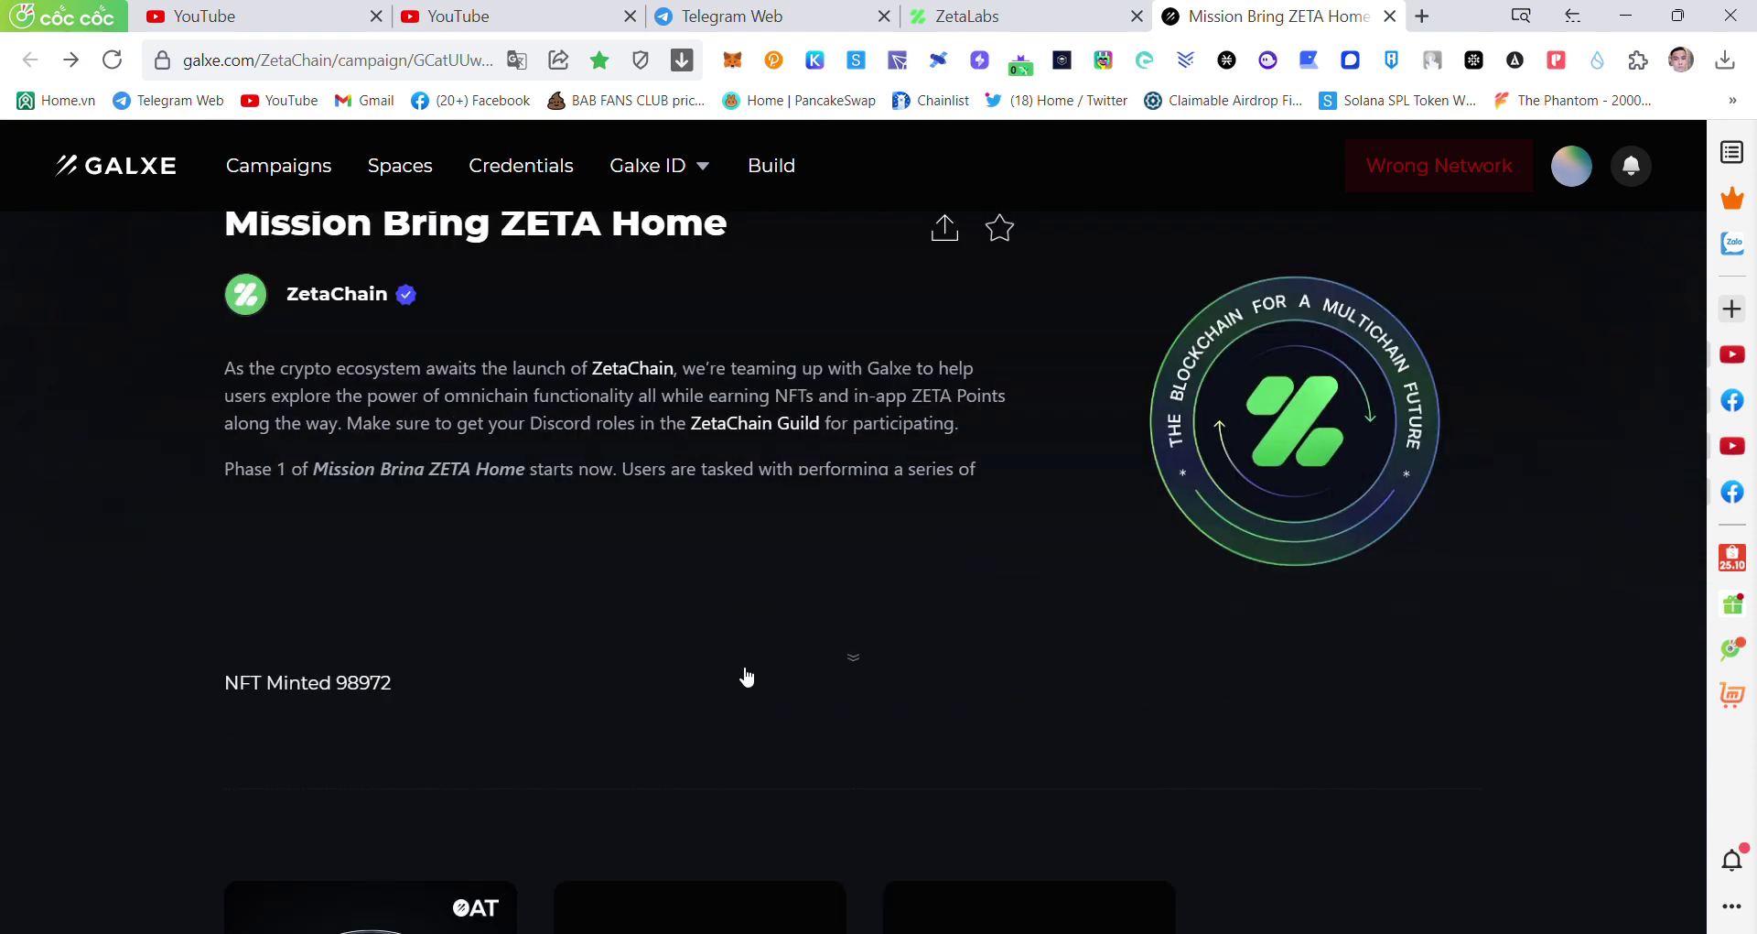
pyautogui.scroll(-12, 752, 657)
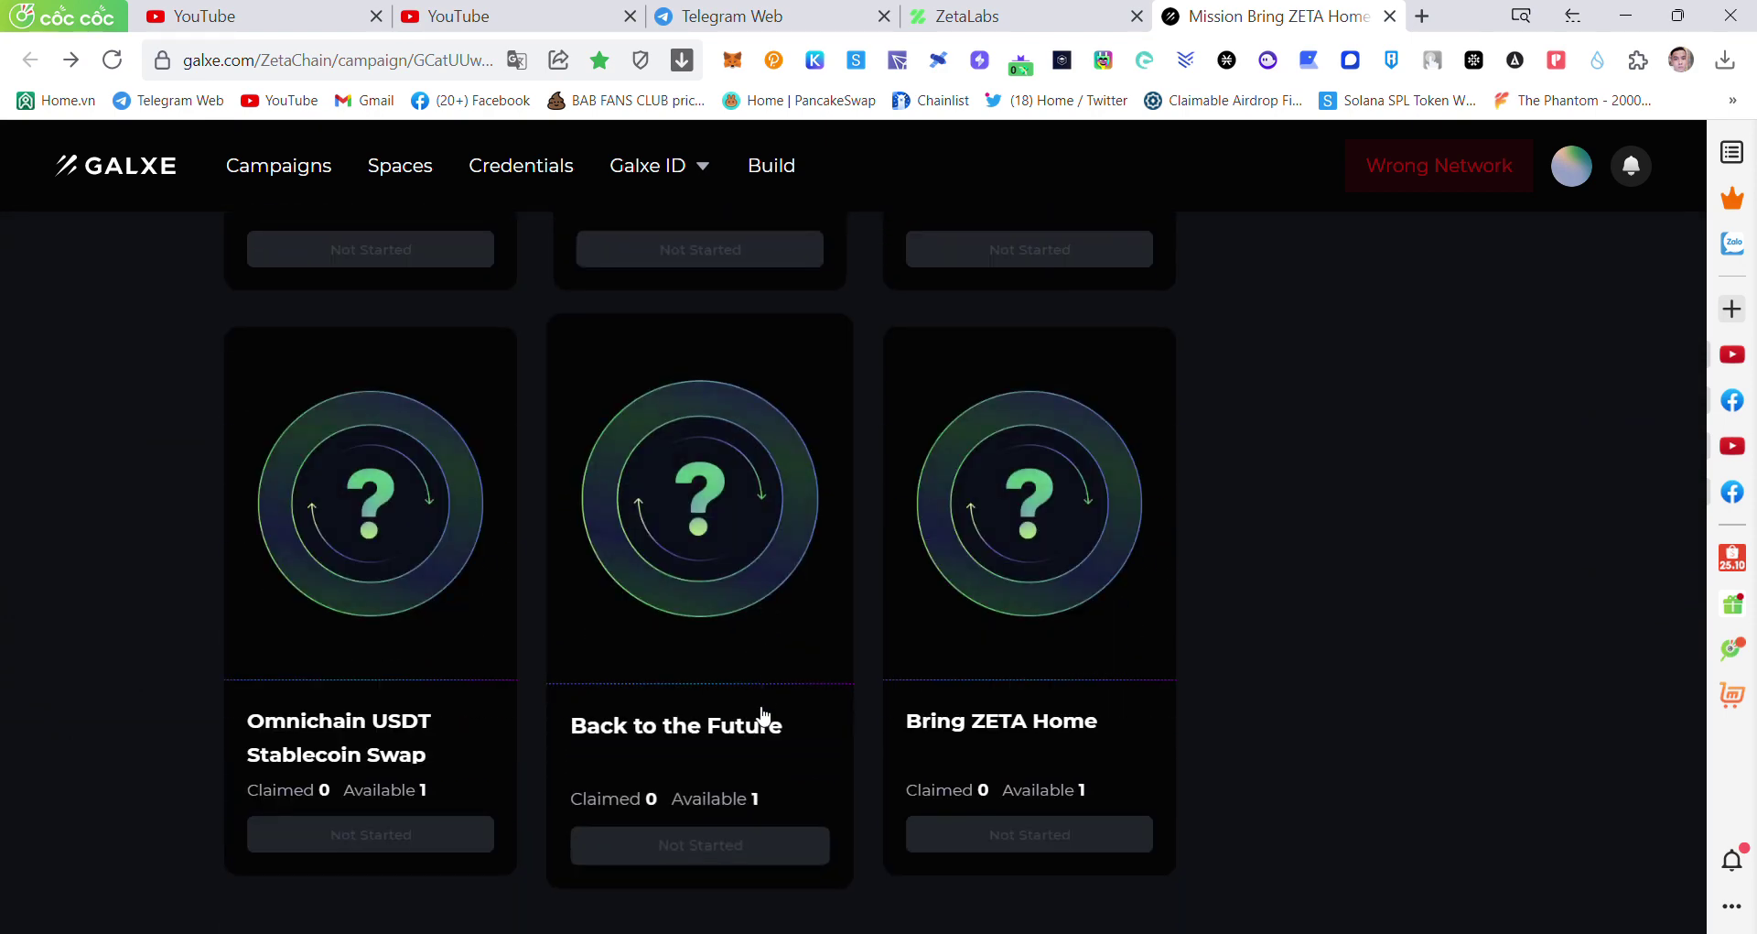
pyautogui.click(1002, 555)
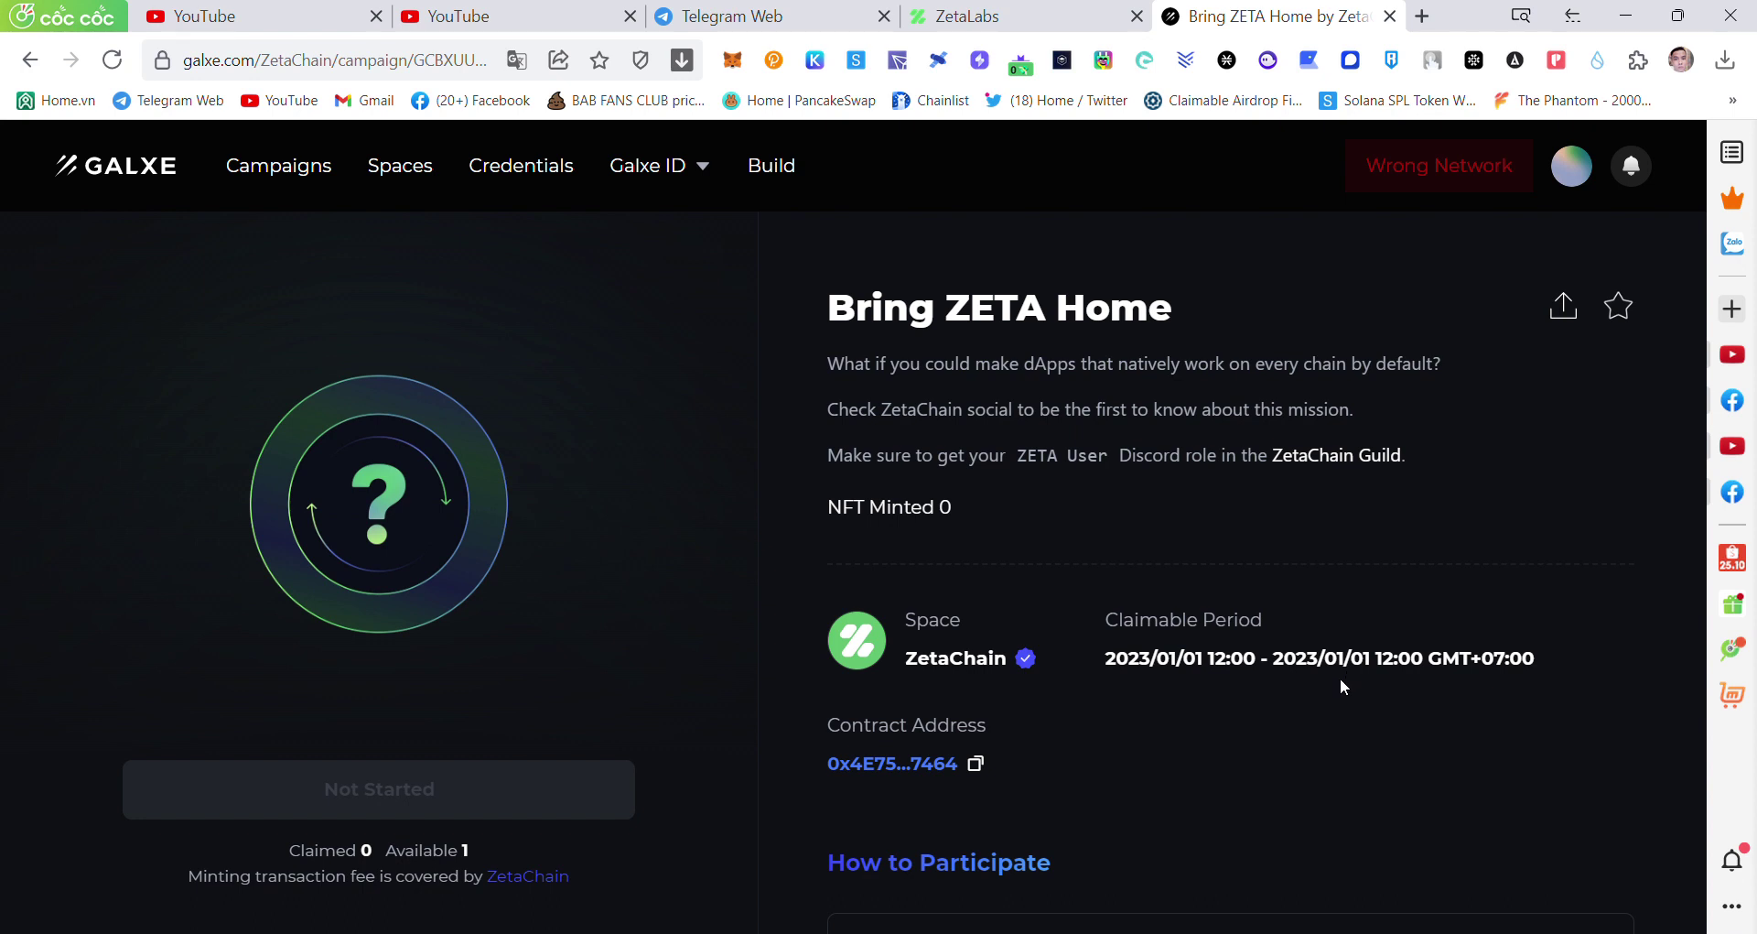
pyautogui.scroll(-2, 1341, 680)
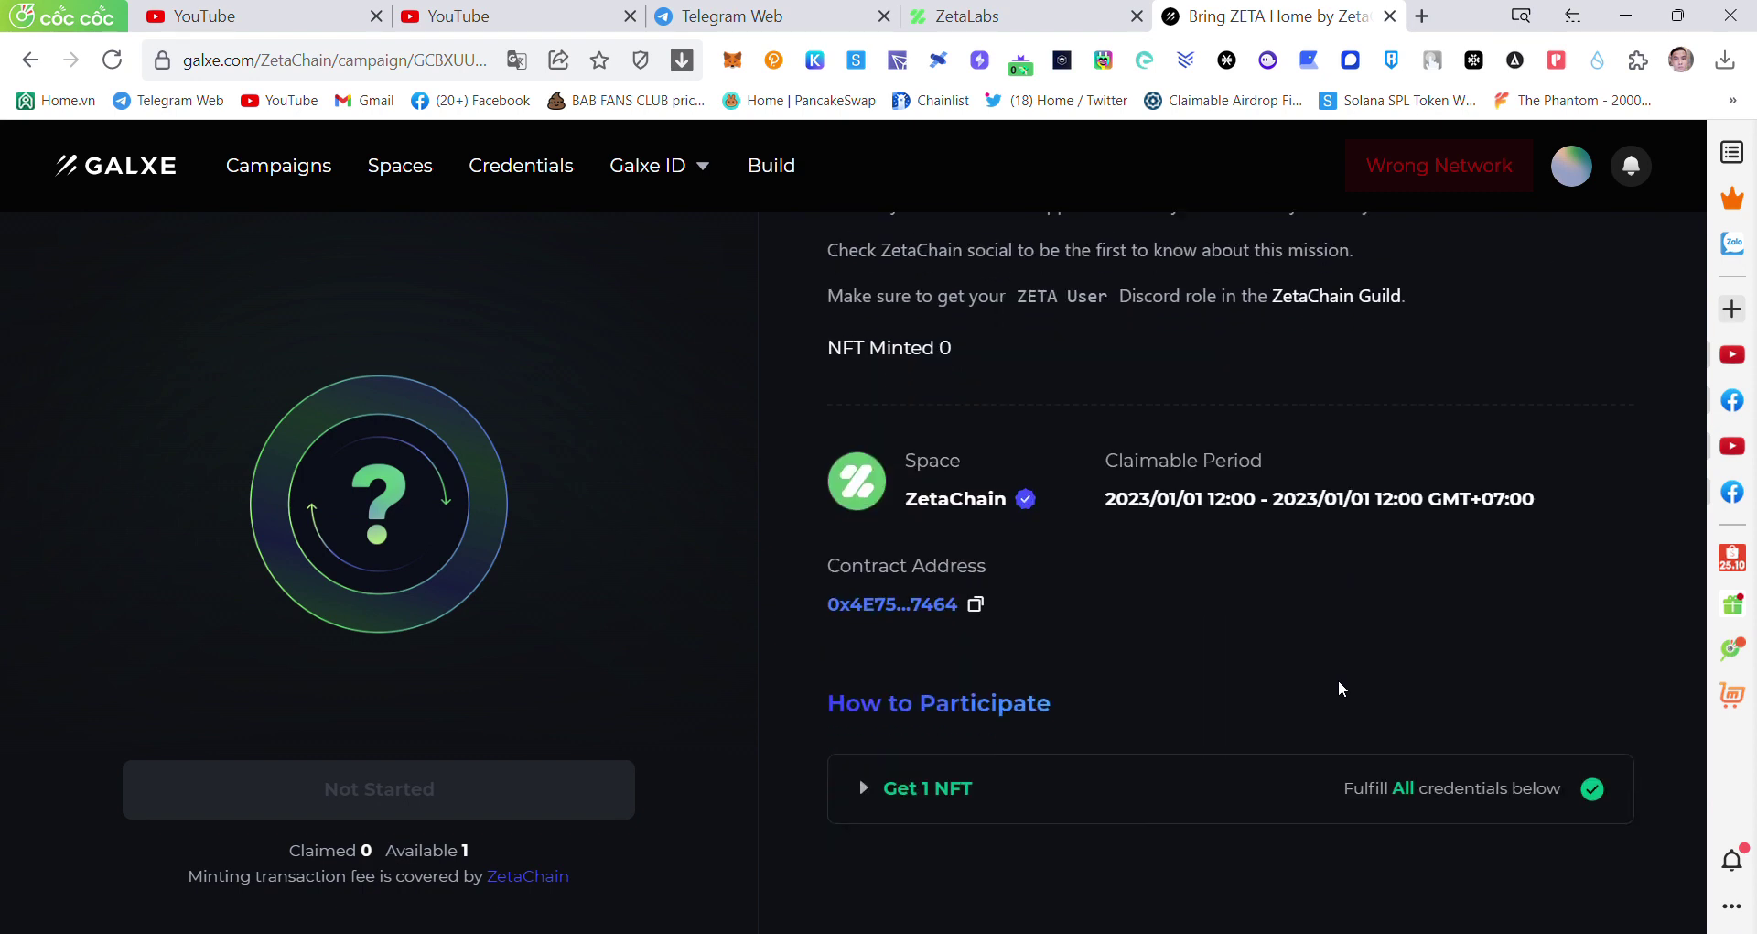